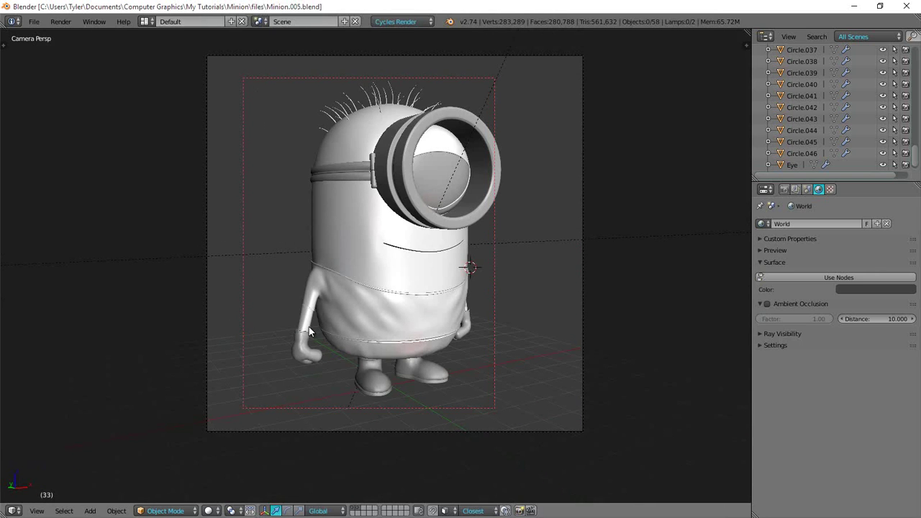
- Select the goggle strap around the minion's head and open it in Edit Mode with wireframe display
middle_click_drag(475, 197, 405, 226)
right_click(411, 240)
right_click(359, 215)
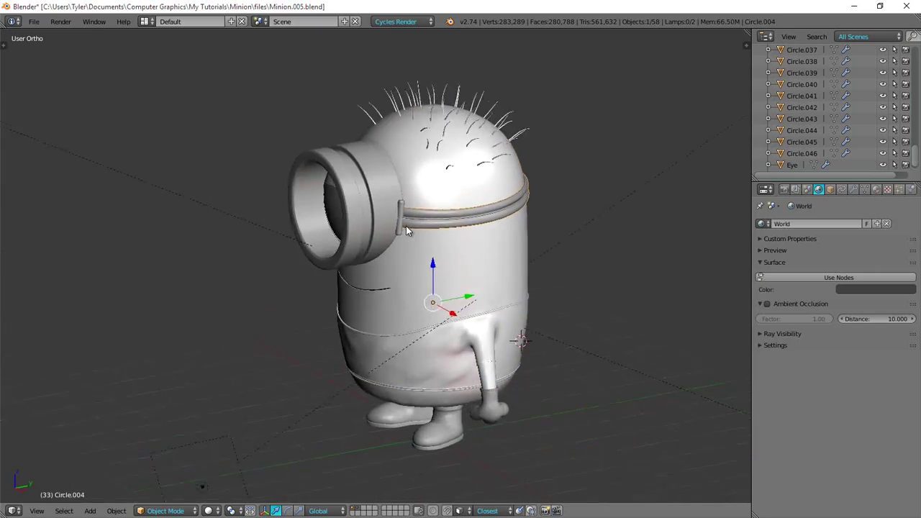
scroll(406, 226, "up", 4)
middle_click_drag(350, 284, 311, 328, "shift")
key("Tab")
key("z")
- Select only the strap's end faces beside the goggle, shift them slightly, and return to Object Mode in solid shading
middle_click_drag(468, 280, 509, 292)
key("a")
key("c")
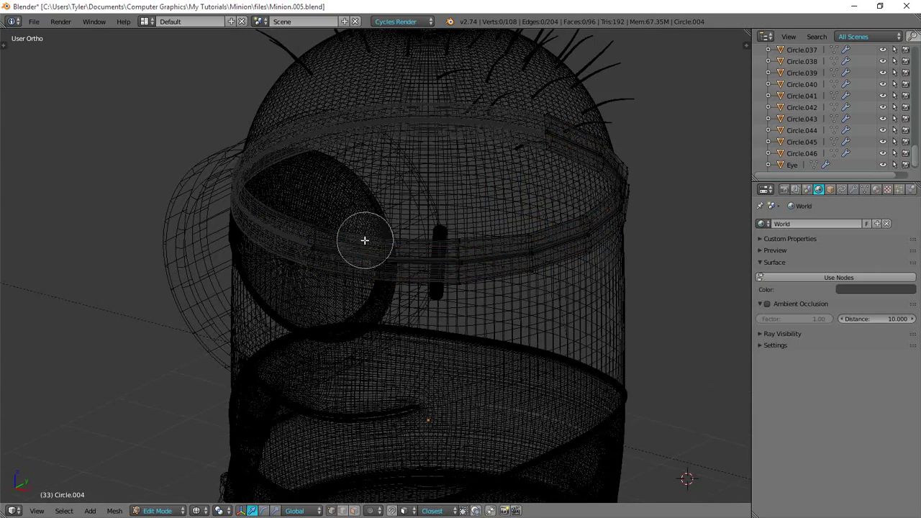
left_click(376, 239)
key("Escape")
mouse_move(376, 241)
middle_mouse_down()
mouse_move(366, 329)
mouse_move(359, 279)
middle_mouse_up()
key("z")
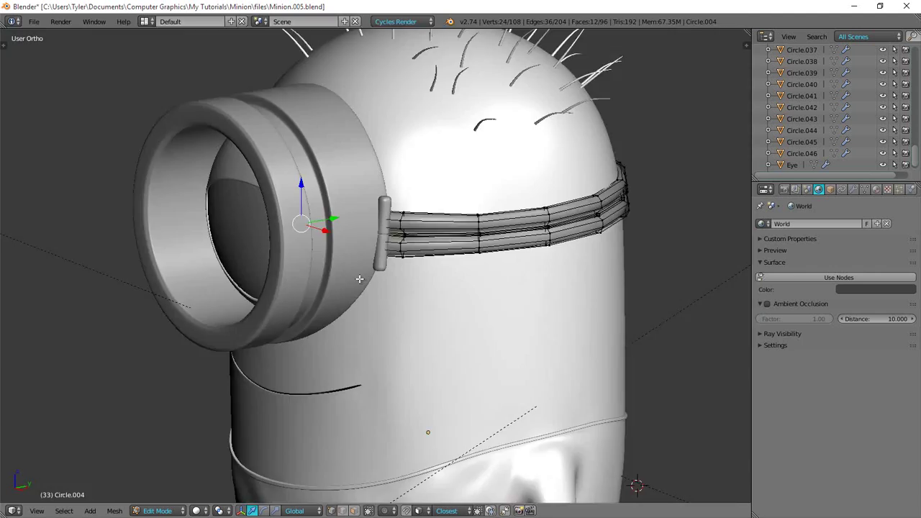
scroll(359, 279, "up", 8)
middle_click_drag(491, 117, 492, 137)
scroll(492, 137, "down", 6)
middle_click_drag(448, 183, 434, 191)
key("g")
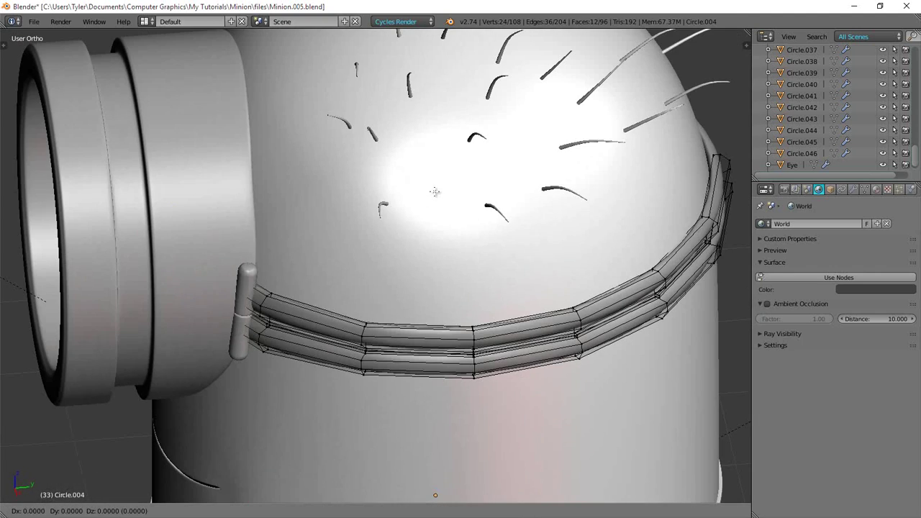
left_click(424, 200)
key("Tab")
scroll(336, 231, "down", 2)
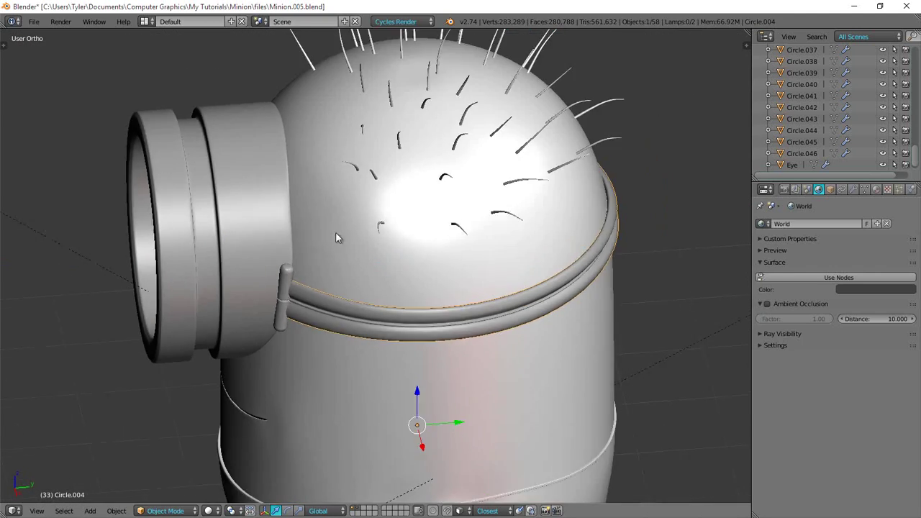
- In edge select mode, select the strap's upper inner edge loop plus the edges around its open end at the back of the head
middle_click_drag(335, 231, 317, 223)
key("Tab")
middle_click_drag(543, 247, 414, 259, "shift")
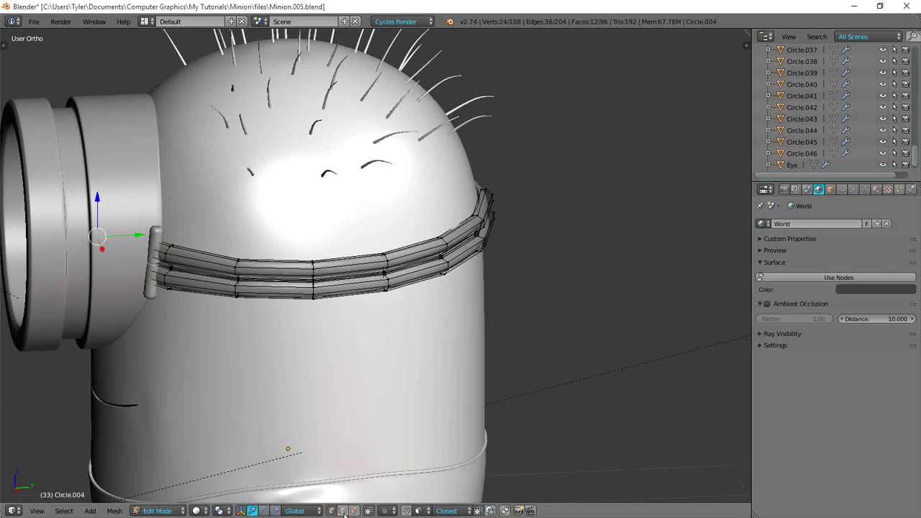
middle_click_drag(420, 349, 431, 313)
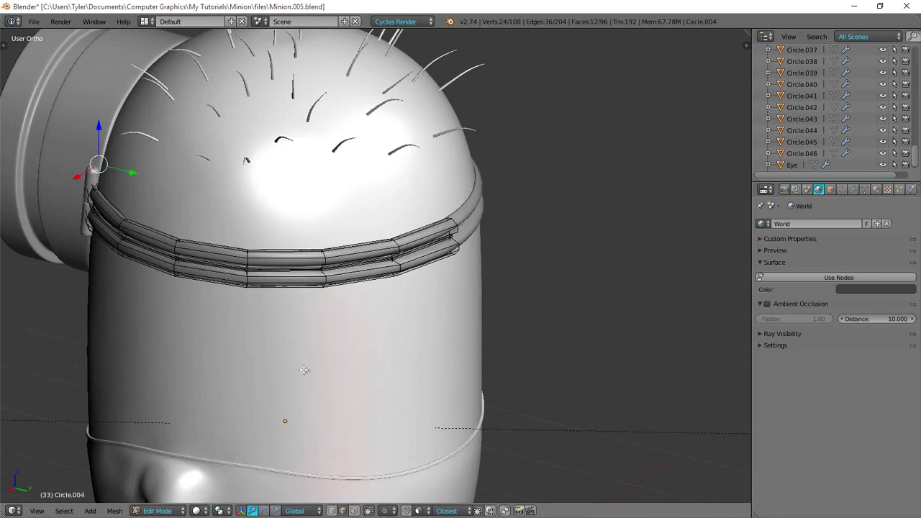
key("z")
scroll(337, 252, "up", 3)
right_click(385, 248, "alt")
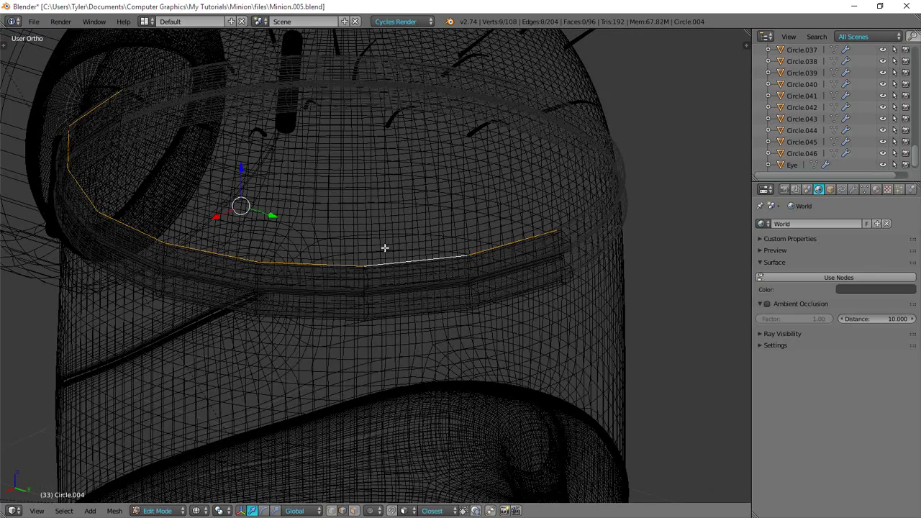
scroll(387, 232, "up", 3)
middle_click_drag(551, 234, 461, 208, "shift")
right_click(467, 206, "alt+shift")
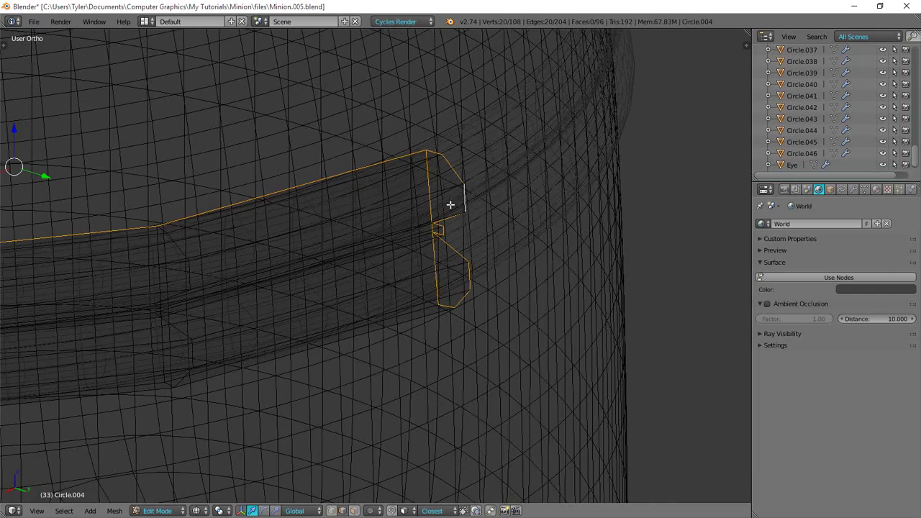
- Remove the inner vertical edges at the strap's back end from the selection and mark the remaining edges as a seam
left_click(426, 186)
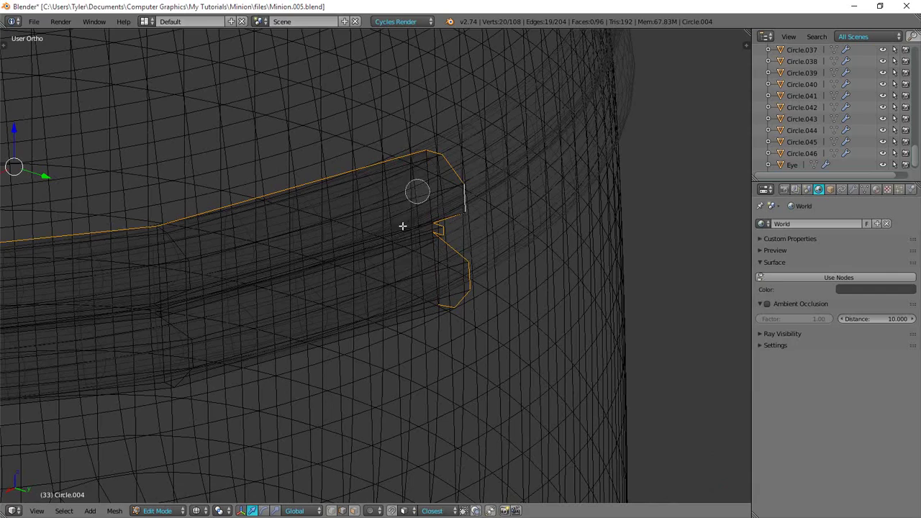
scroll(415, 226, "down", 6)
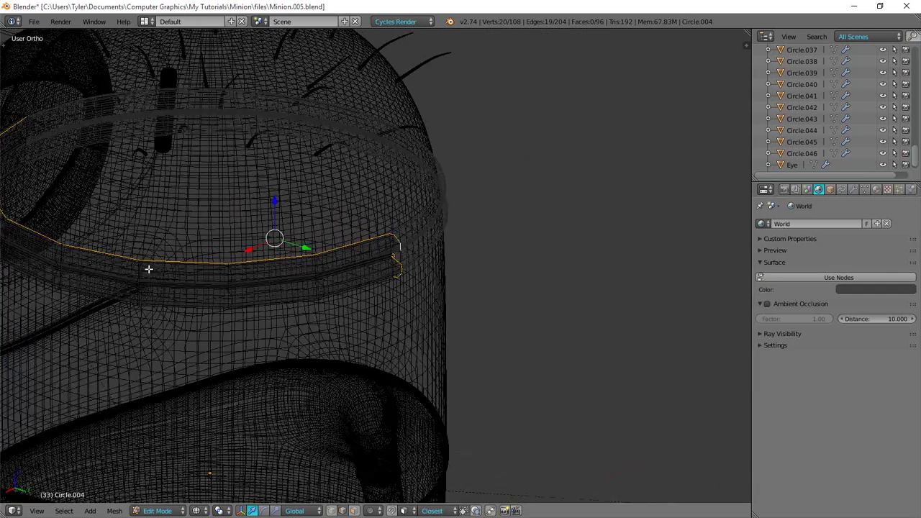
middle_click_drag(148, 267, 389, 240, "shift")
scroll(388, 240, "down", 2)
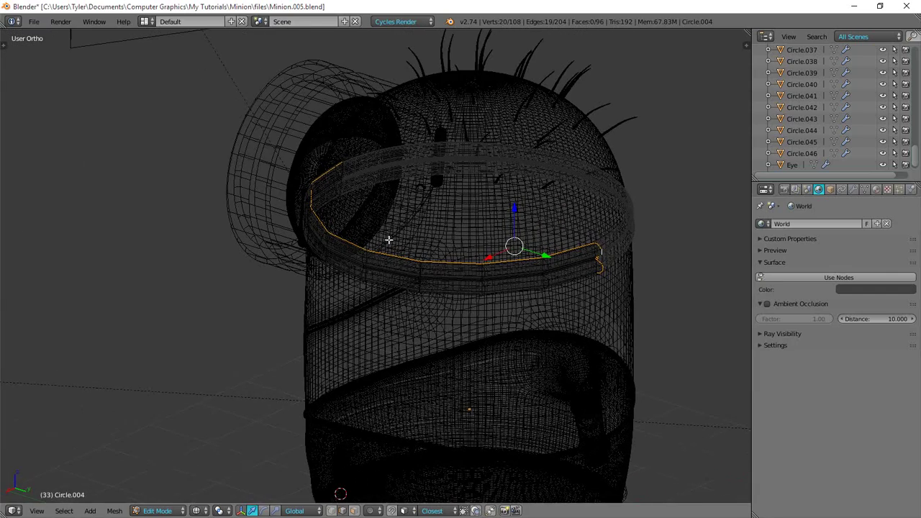
key("ctrl+e")
left_click(363, 186)
- Clear the edge selection, leave Edit Mode and return the viewport to solid shading
key("a")
scroll(466, 284, "down", 5)
key("Tab")
left_click(393, 290)
key("z")
- Select the entire strap mesh in Edit Mode and UV unwrap it
key("Tab")
middle_click_drag(327, 267, 424, 263)
key("a")
key("a")
key("a")
scroll(424, 264, "up", 3)
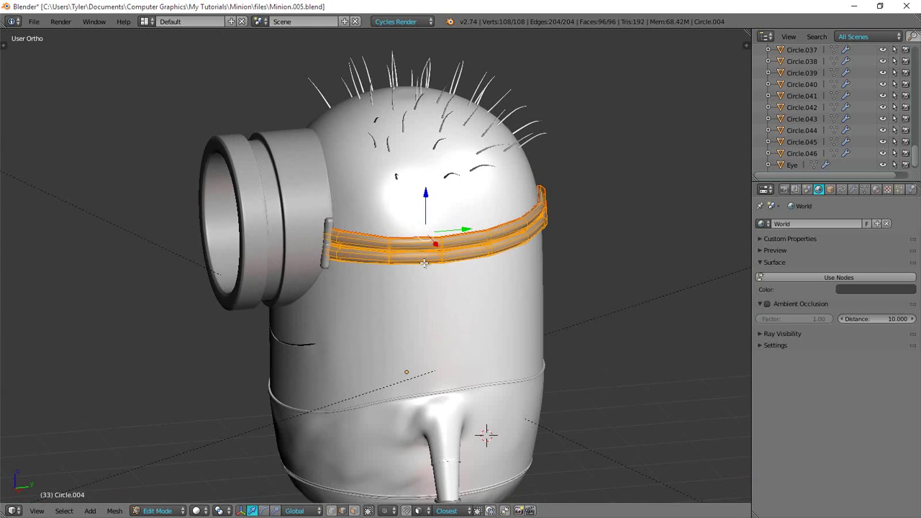
key("u")
left_click(424, 264)
- Return to Object Mode, reselect the goggle strap and look through the camera
key("Tab")
scroll(223, 267, "down", 2)
middle_click_drag(223, 267, 401, 260)
key("a")
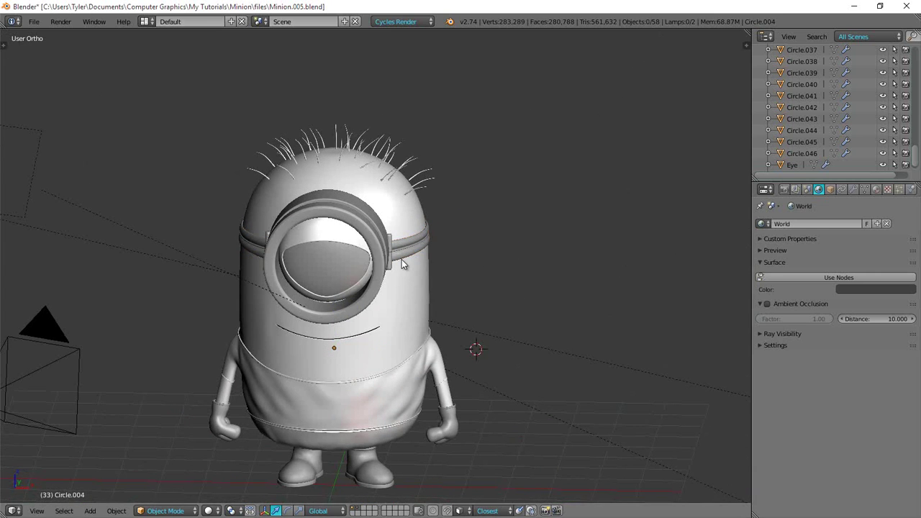
right_click(402, 259)
key("KP_0")
scroll(367, 263, "up", 3)
scroll(313, 280, "down", 3)
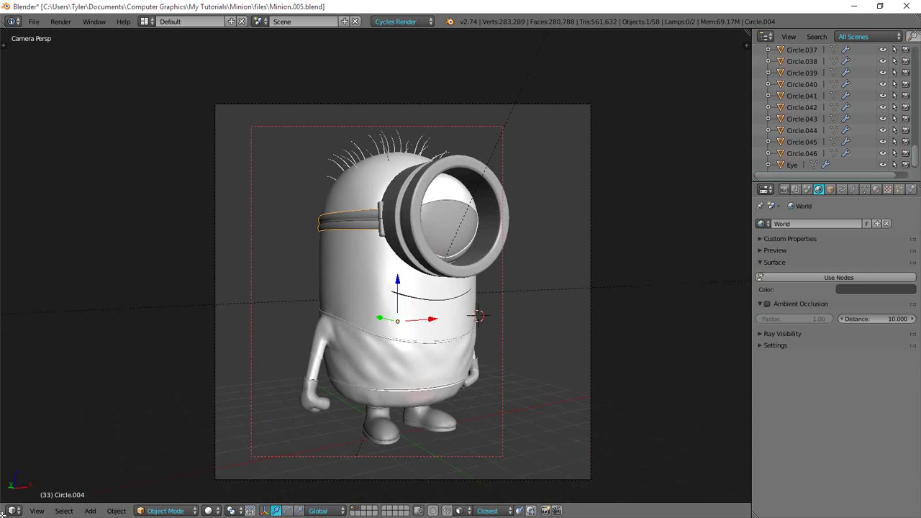
- Split the 3D viewport horizontally and turn the lower area into a Node Editor
left_click_drag(4, 511, 15, 291)
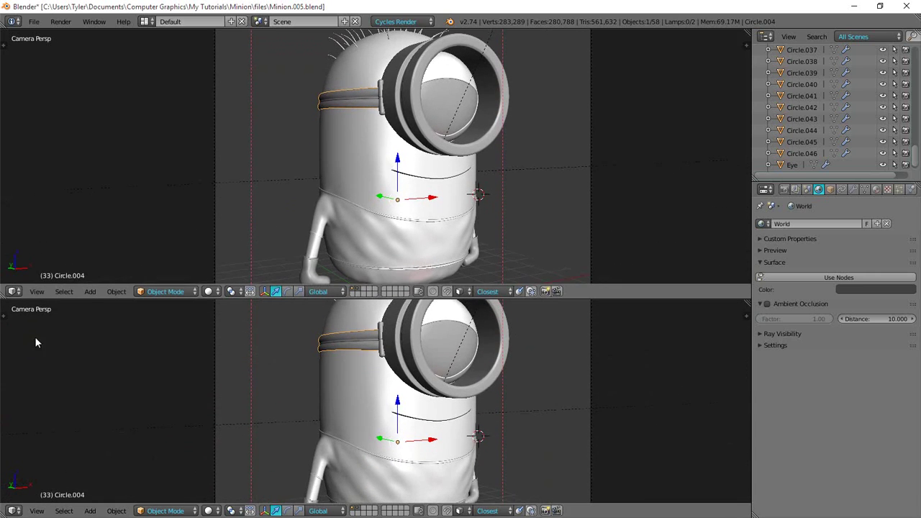
left_click(12, 511)
left_click(36, 421)
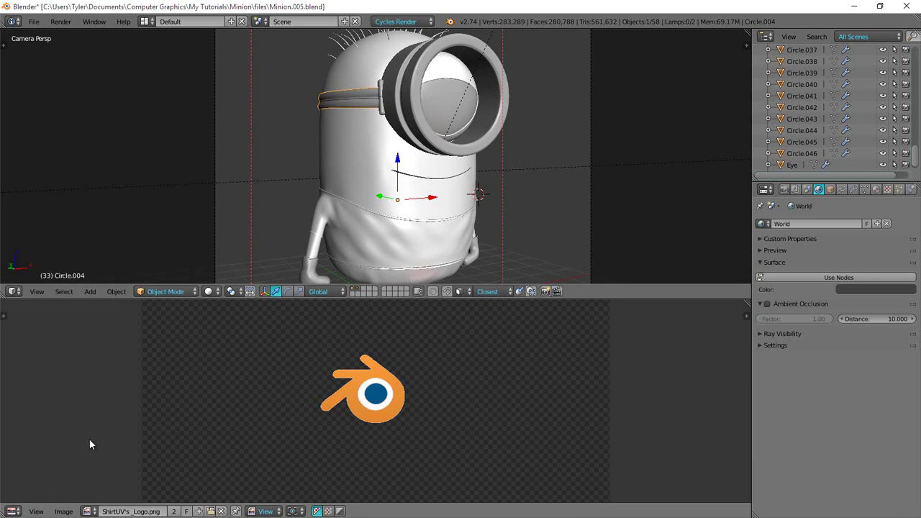
left_click(20, 510)
left_click(50, 369)
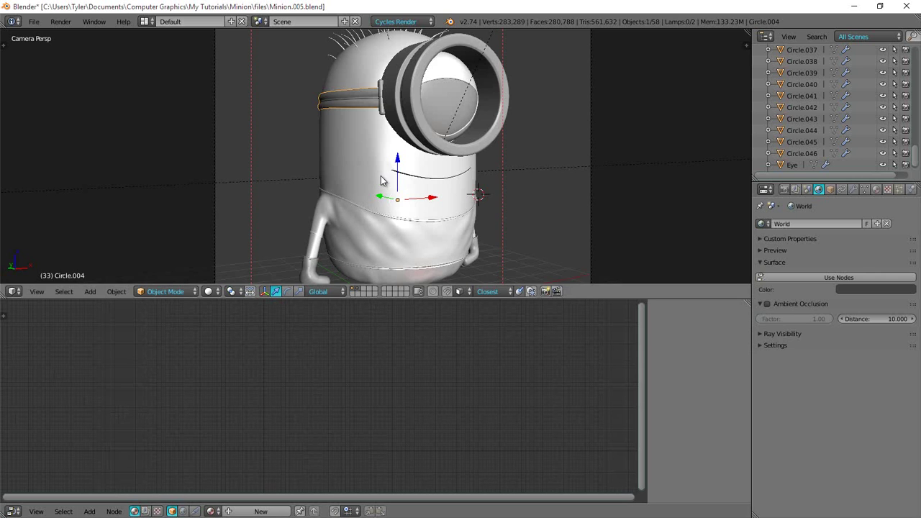
- Set a render border around the visible strap in the camera view and switch to rendered shading
scroll(381, 182, "up", 4)
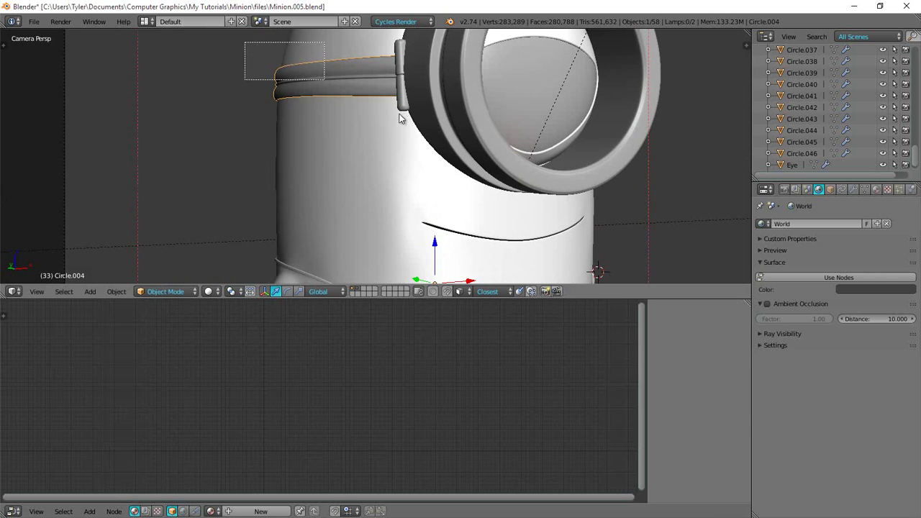
left_click_drag(399, 113, 412, 119)
key("z")
left_click(479, 60)
scroll(410, 86, "down", 1)
mouse_move(402, 112)
middle_mouse_down("shift")
mouse_move(393, 142)
mouse_move(479, 167)
middle_mouse_up("shift")
scroll(392, 142, "up", 1)
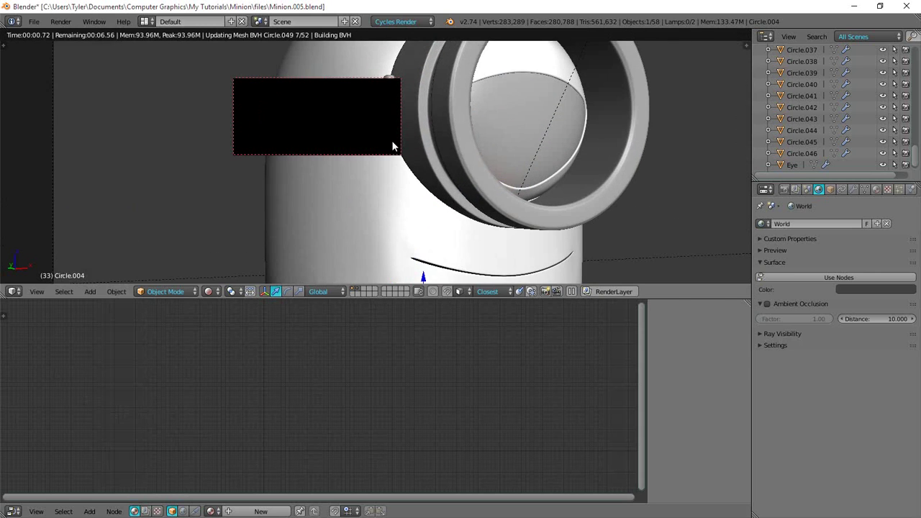
- Create a new material for the strap and name it Leather
left_click(887, 189)
left_click(876, 189)
middle_click_drag(578, 187, 535, 187, "shift")
left_click(848, 257)
left_click(806, 257)
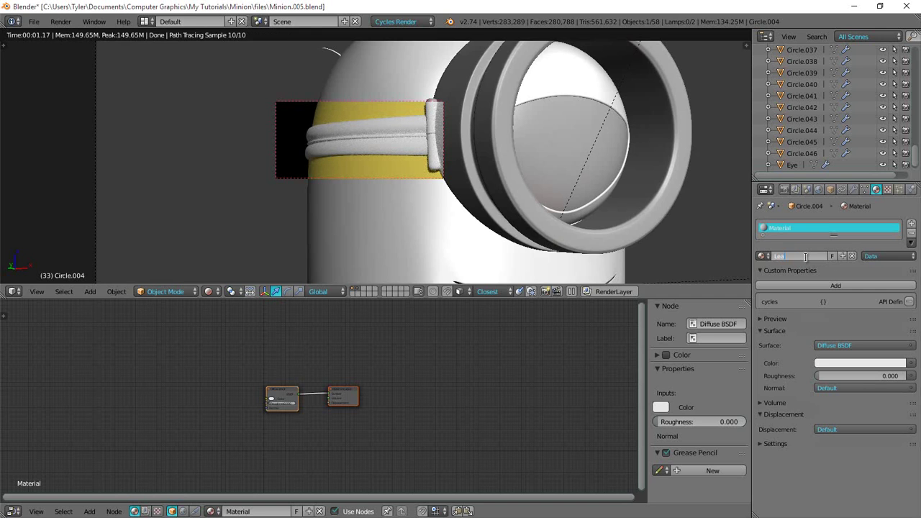
type("Leather")
key("Return")
- Move the Diffuse BSDF node well away from the Material Output to make room for more nodes
middle_click_drag(514, 206, 407, 204, "shift")
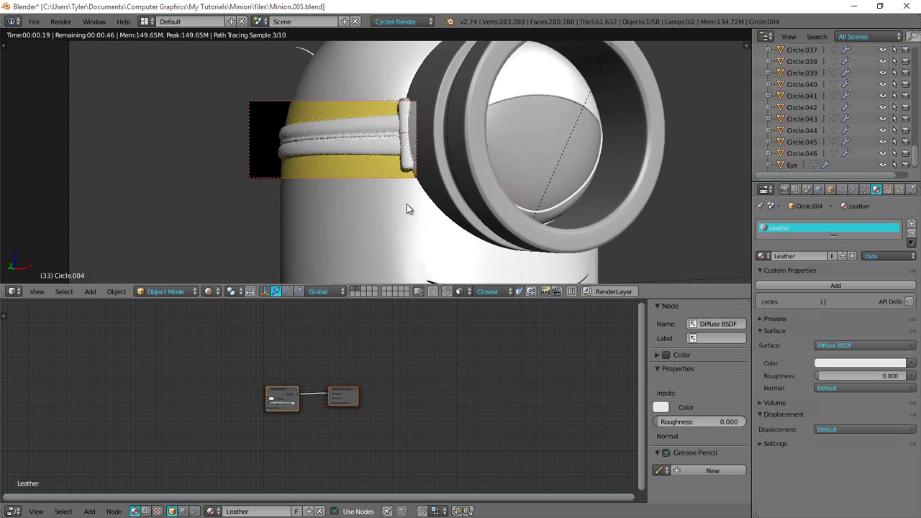
scroll(407, 204, "up", 1)
scroll(493, 206, "down", 1)
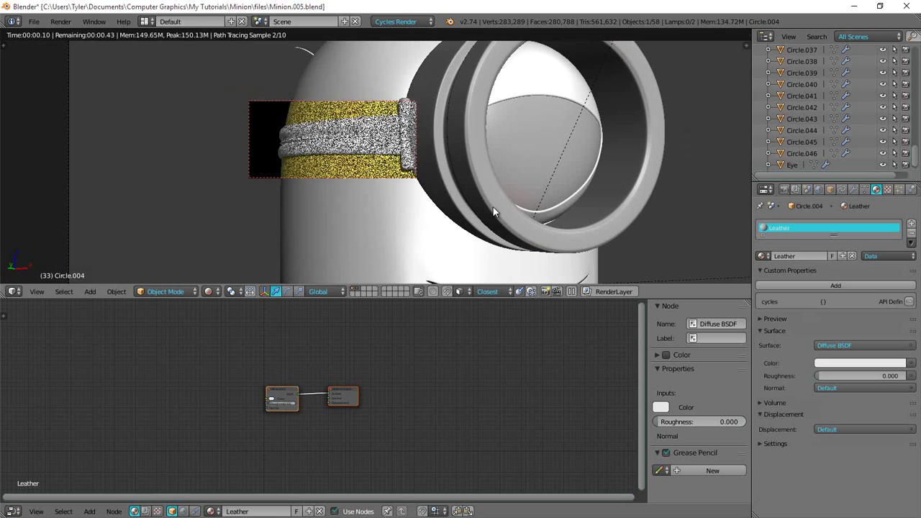
scroll(373, 368, "up", 2)
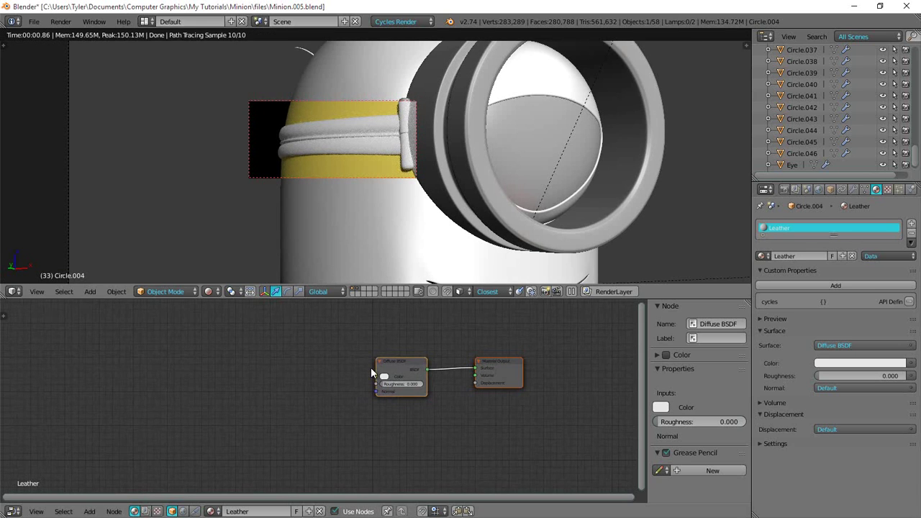
scroll(372, 368, "up", 2)
left_click_drag(442, 350, 234, 352)
scroll(237, 351, "down", 4)
scroll(242, 350, "up", 4)
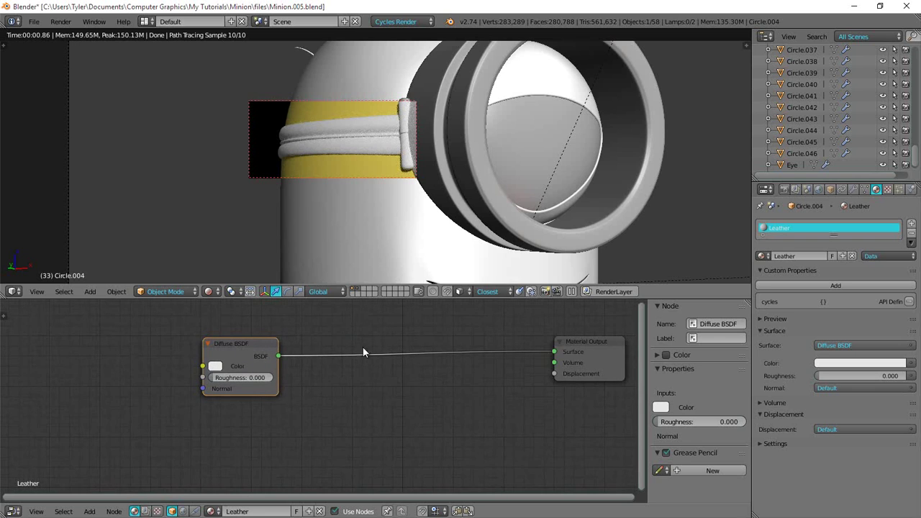
- Add a Glossy BSDF node and place it directly below the Diffuse BSDF
left_click(575, 345)
left_click(259, 348)
key("shift+a")
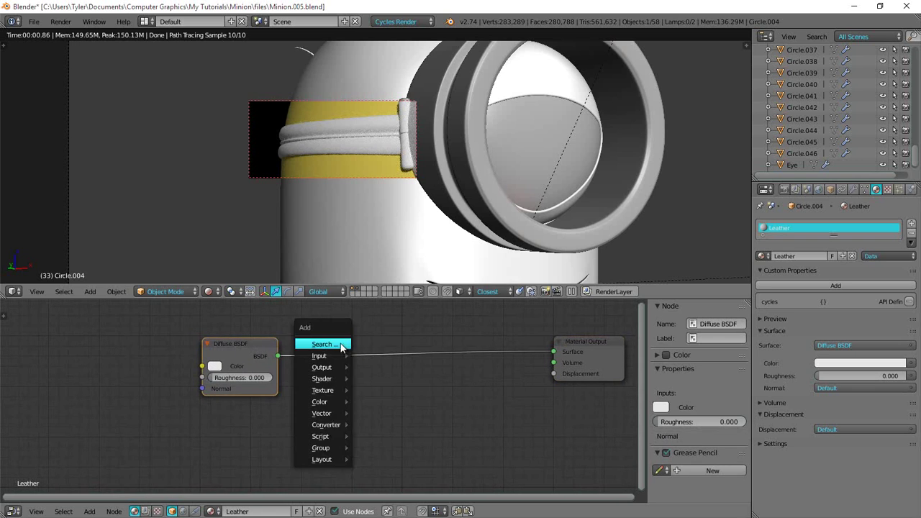
left_click(339, 343)
type("glos")
key("Return")
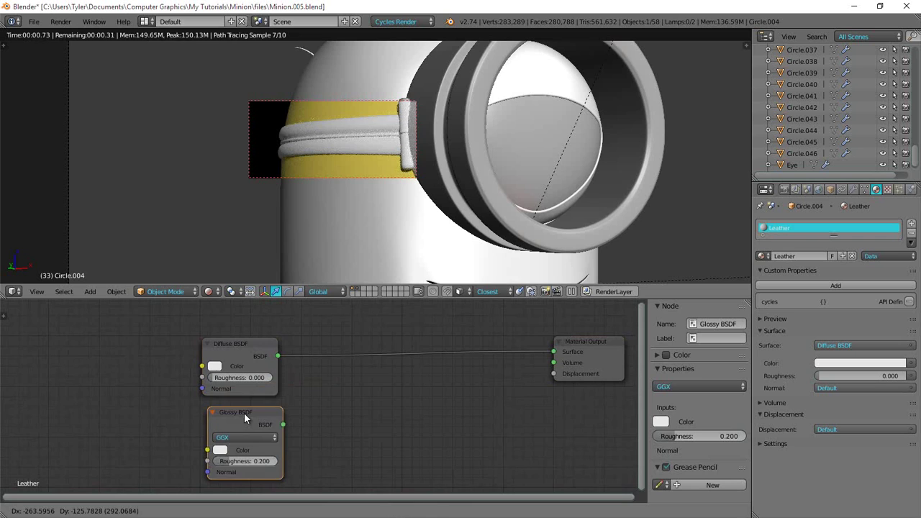
left_click(244, 413)
- Insert a Mix Shader between the Diffuse BSDF and Material Output and link the Glossy BSDF to its second shader input
key("shift+a")
left_click(438, 362)
type("mix")
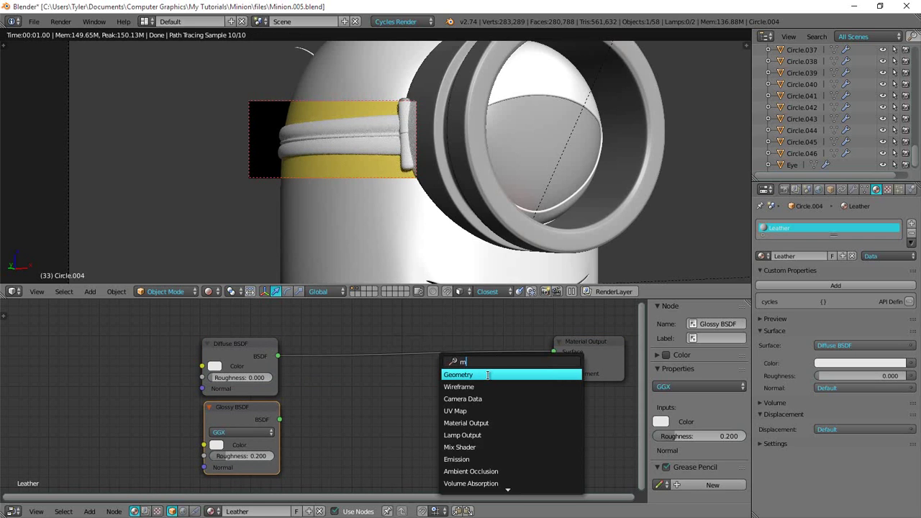
key("Return")
left_click(377, 366)
left_click_drag(279, 420, 374, 384)
scroll(329, 357, "down", 1)
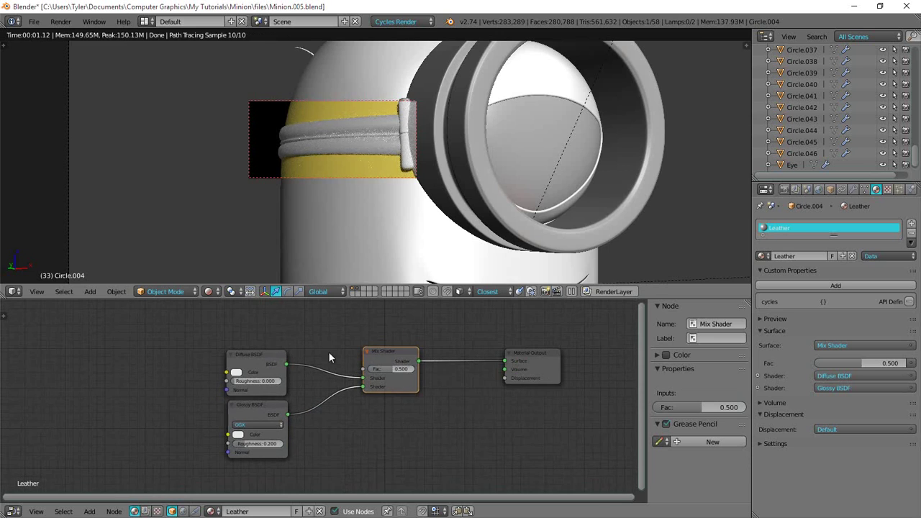
scroll(271, 108, "up", 2)
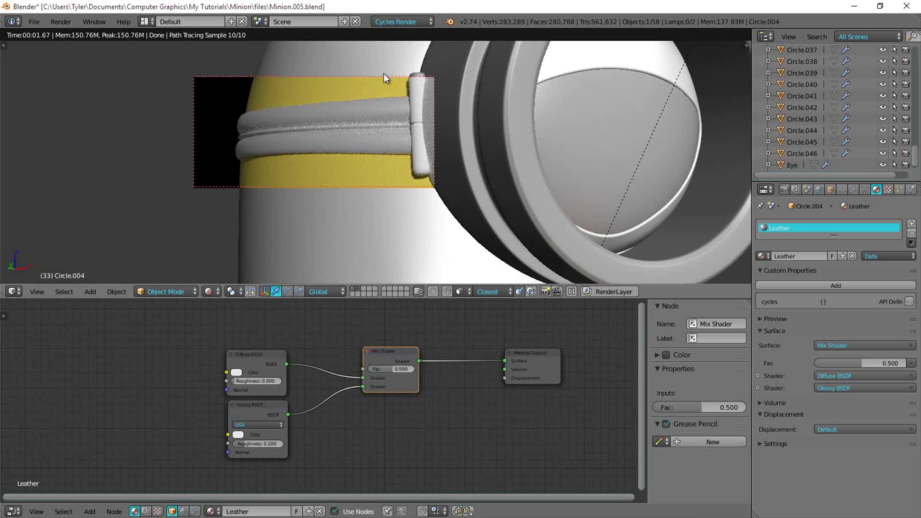
- Add an Image Texture node and place it above the Diffuse BSDF node
scroll(335, 343, "down", 2)
middle_click_drag(336, 343, 450, 345)
key("shift+a")
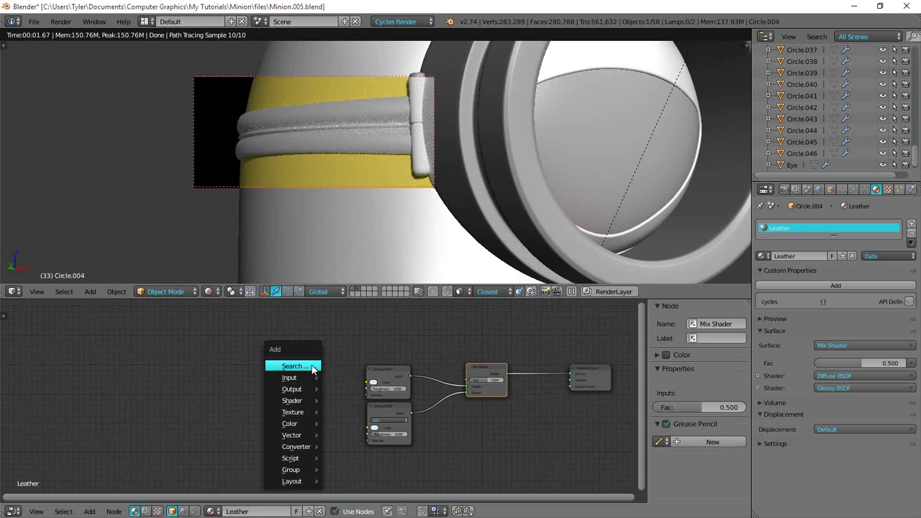
left_click(312, 365)
type("im")
left_click(330, 379)
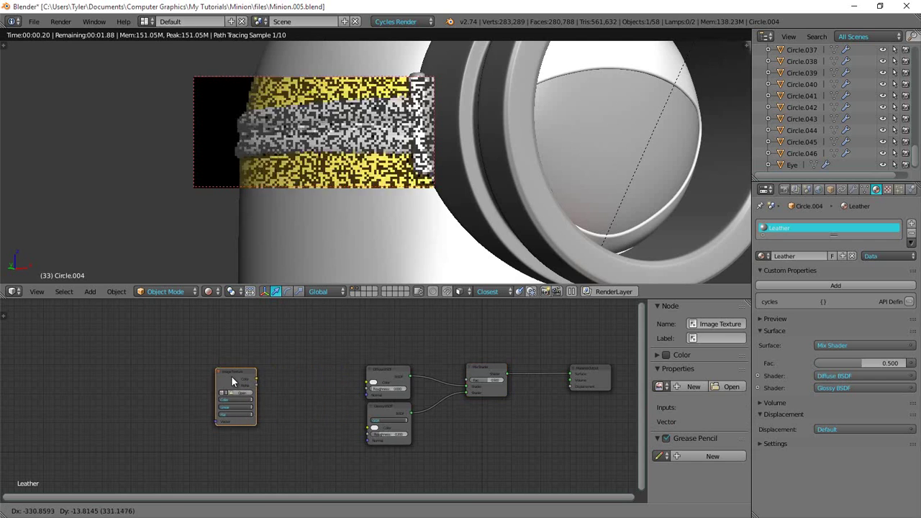
left_click(230, 377)
left_click_drag(244, 375, 396, 306)
middle_click_drag(396, 306, 289, 319)
scroll(340, 380, "up", 3)
middle_click_drag(361, 360, 342, 371)
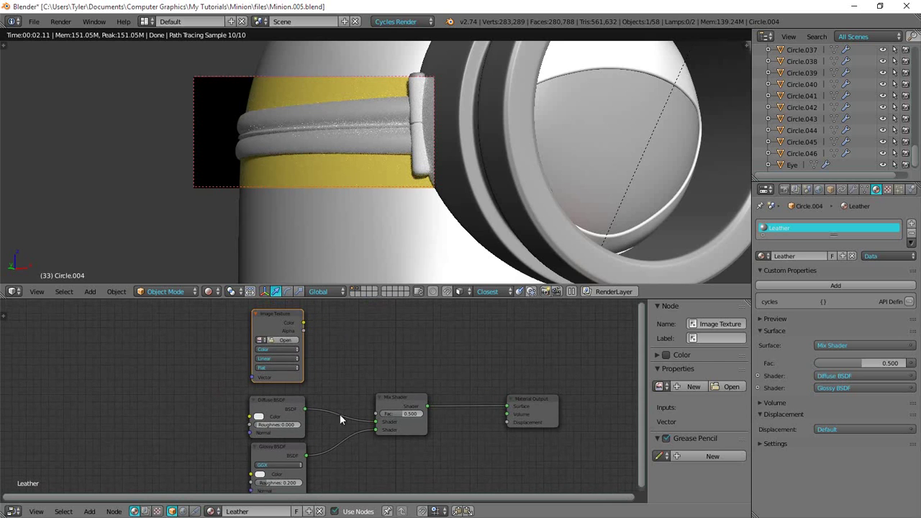
middle_click_drag(340, 415, 324, 375)
left_click(263, 369)
left_click(272, 412)
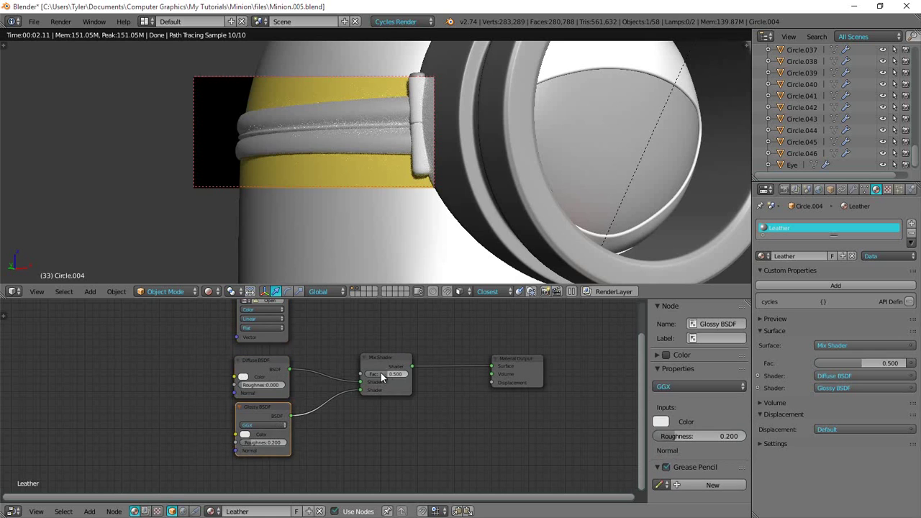
mouse_move(380, 373)
left_mouse_down()
mouse_move(391, 370)
mouse_move(381, 372)
left_mouse_up()
middle_click_drag(246, 392, 305, 390)
scroll(306, 380, "up", 2)
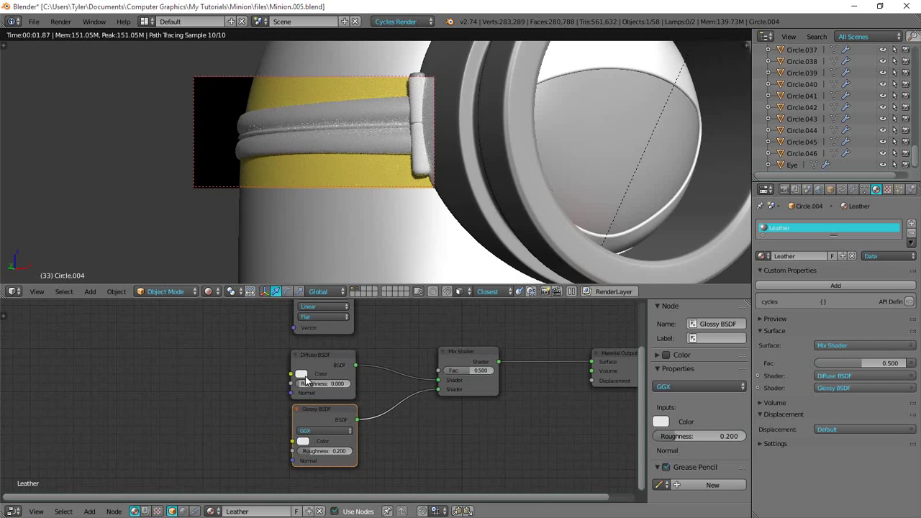
- Darken the Diffuse BSDF color to near black
left_click(301, 374)
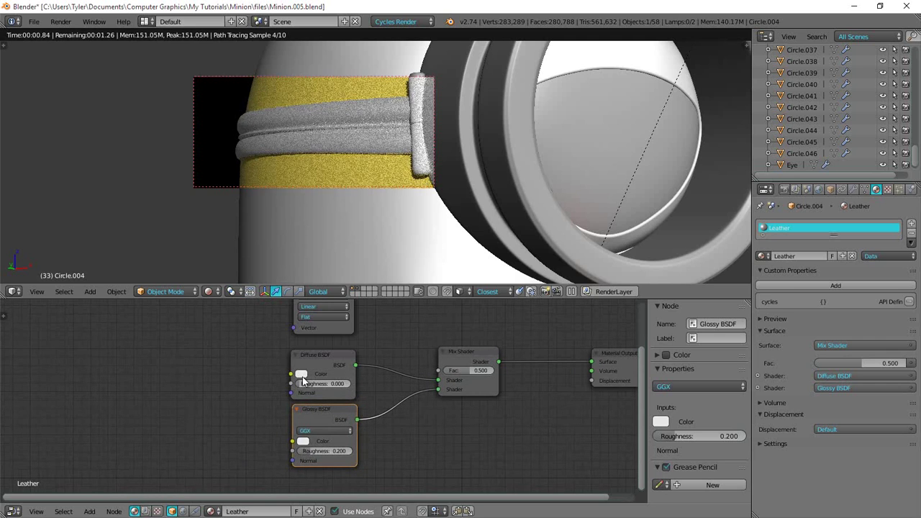
left_click(303, 375)
left_click_drag(371, 289, 377, 309)
scroll(353, 345, "up", 1)
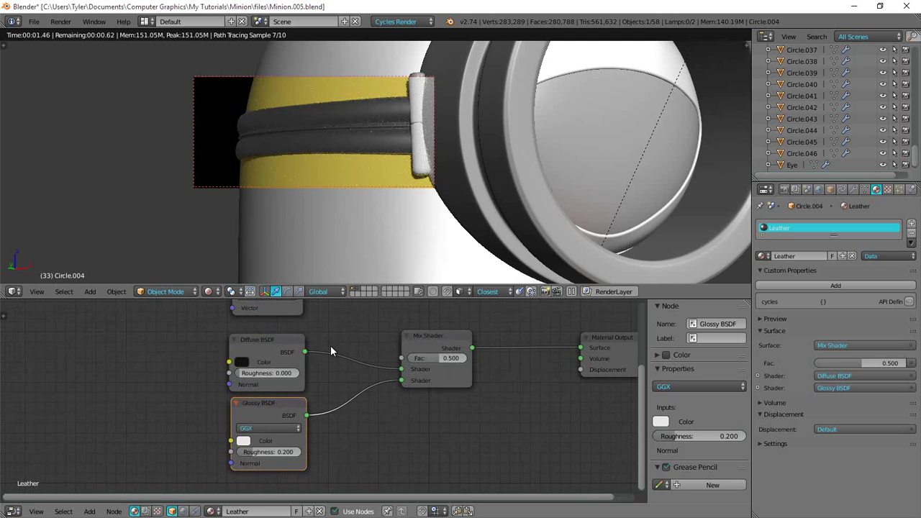
left_click(249, 361)
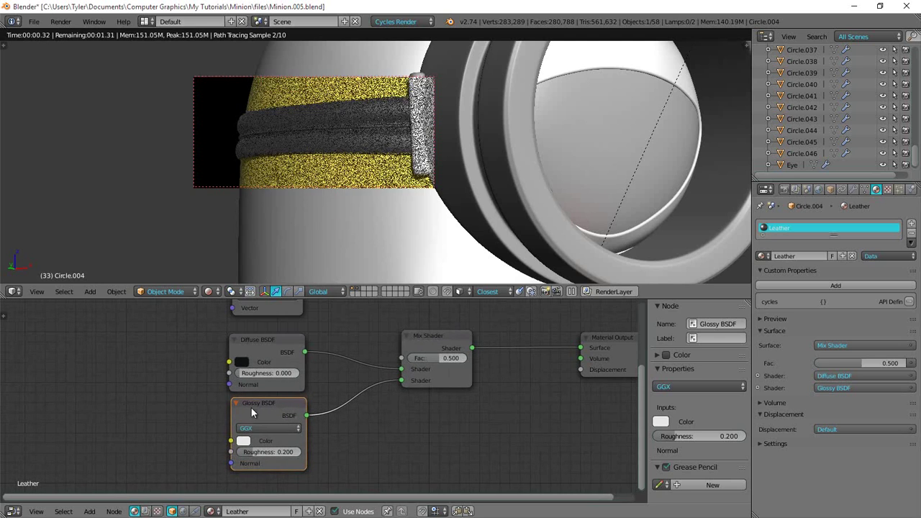
- Set the Glossy BSDF color to a light grey with a value of about 0.68
middle_click_drag(269, 413, 279, 393)
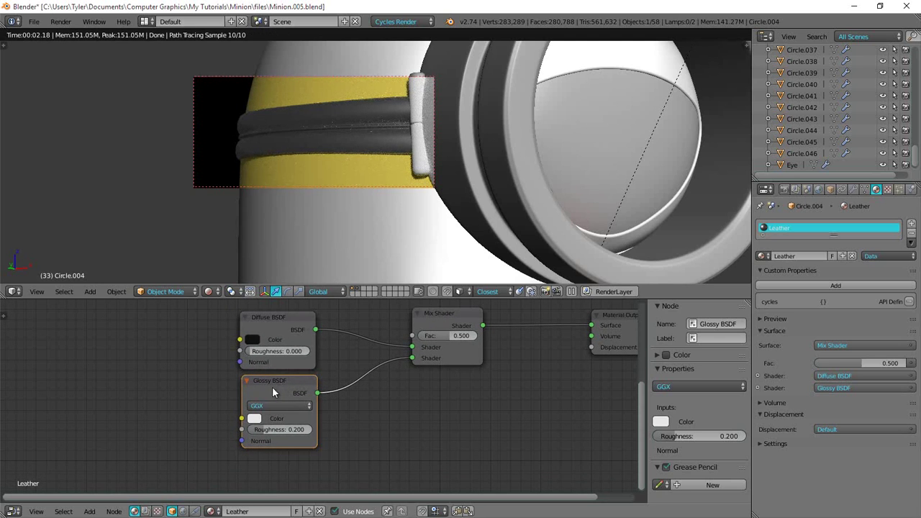
left_click(257, 420)
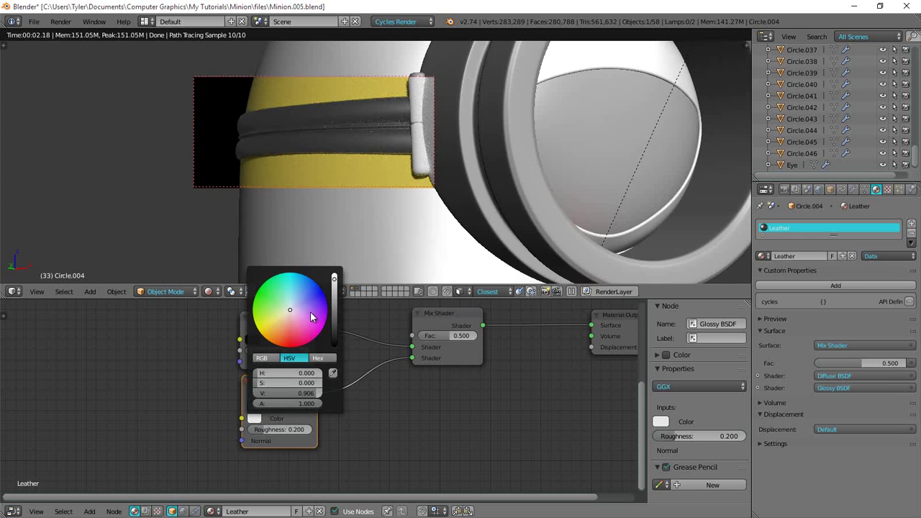
left_click(335, 294)
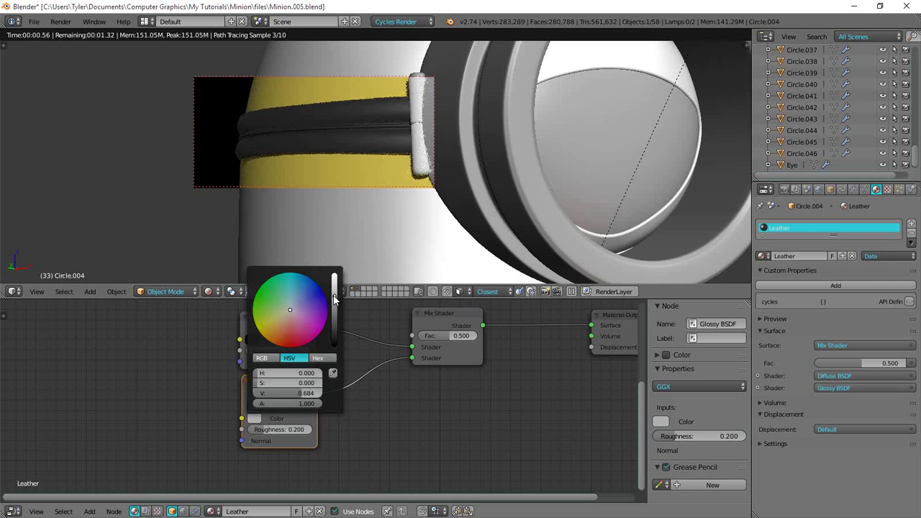
- Load the leather JPG image into the Image Texture node
scroll(503, 333, "down", 3)
middle_click_drag(366, 343, 353, 421)
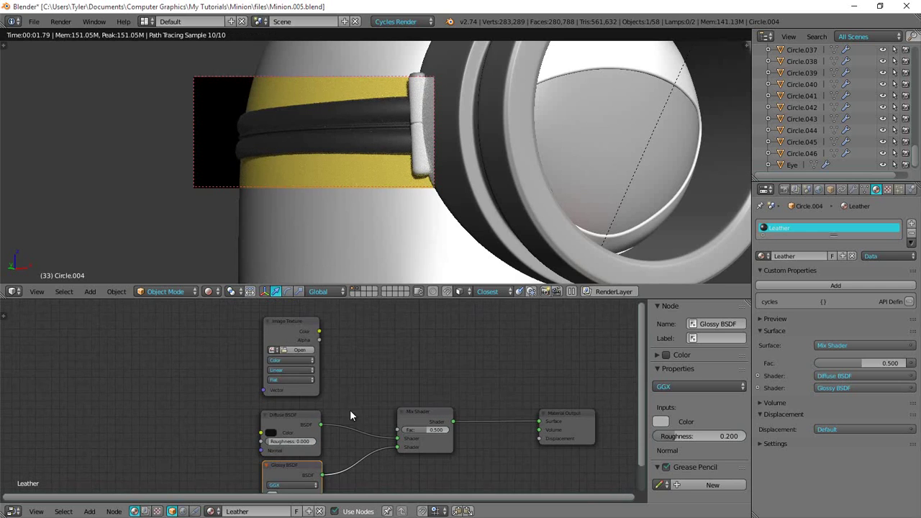
left_click(297, 350)
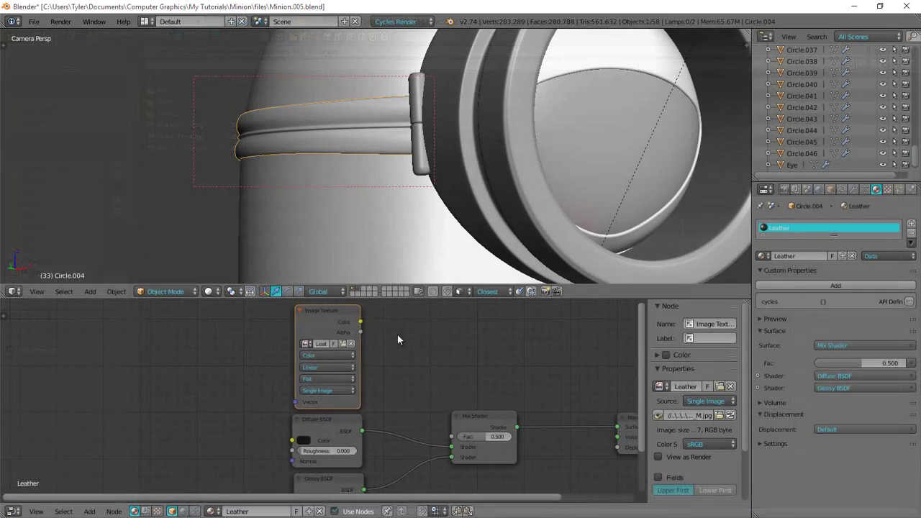
middle_click_drag(397, 333, 356, 370)
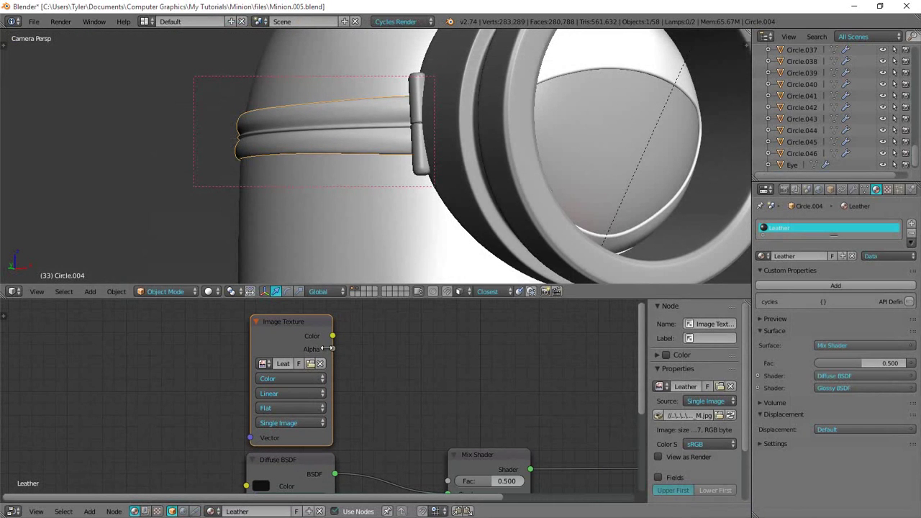
scroll(327, 349, "down", 2)
middle_click_drag(319, 375, 372, 383)
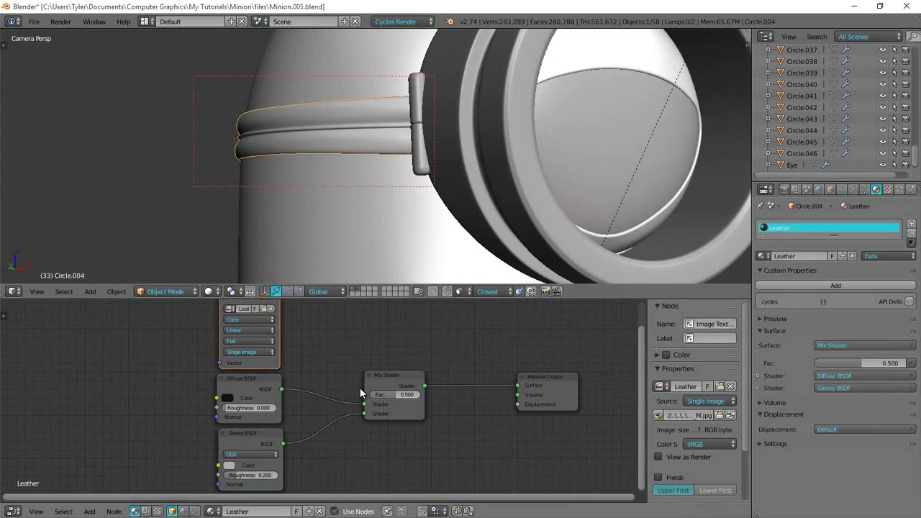
left_click(377, 389)
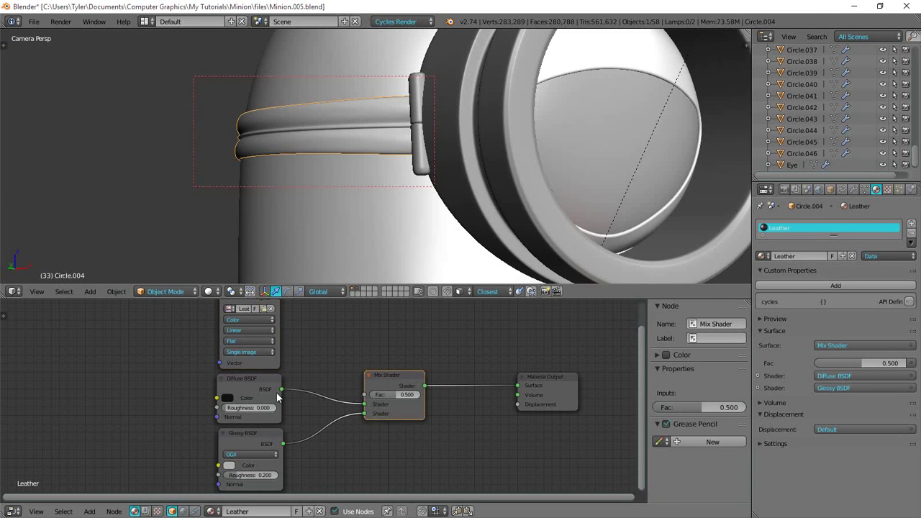
middle_click_drag(246, 384, 262, 366)
left_click(255, 360)
left_click(282, 412)
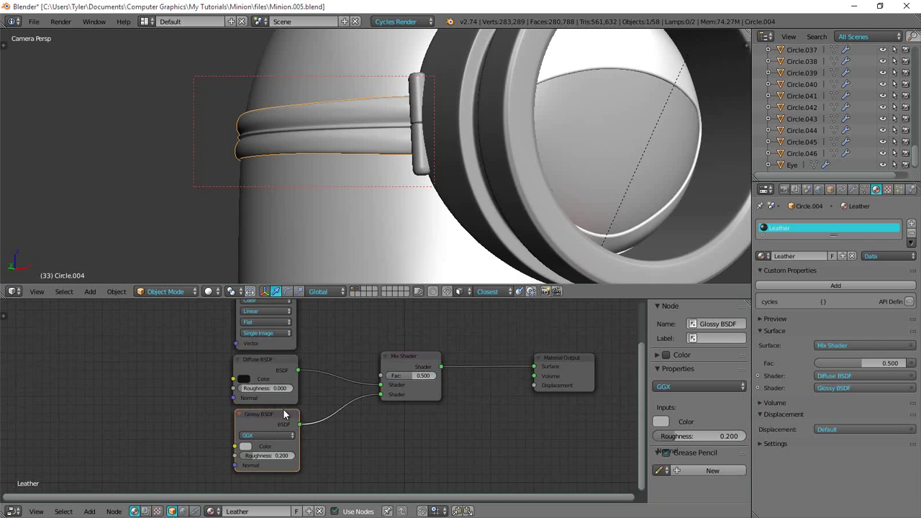
key("a")
- Move the Image Texture node away to the left of the shader nodes to free space for another node
middle_click_drag(341, 307, 341, 354)
left_click(254, 320)
middle_click_drag(249, 327, 325, 350)
left_click_drag(326, 350, 214, 349)
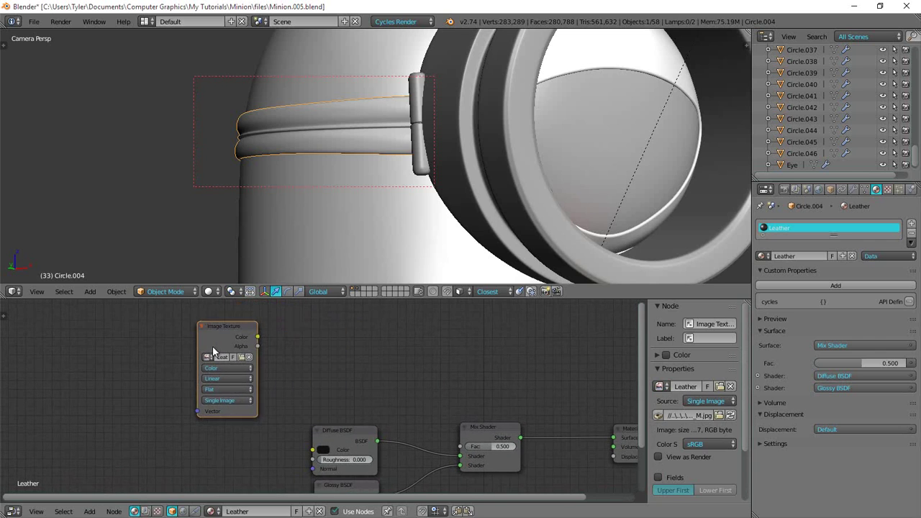
key("a")
- Add a ColorRamp node and place it between the Image Texture and the Mix Shader, above the Diffuse BSDF
middle_click_drag(325, 351, 290, 338)
key("shift+a")
left_click(291, 336)
type("col")
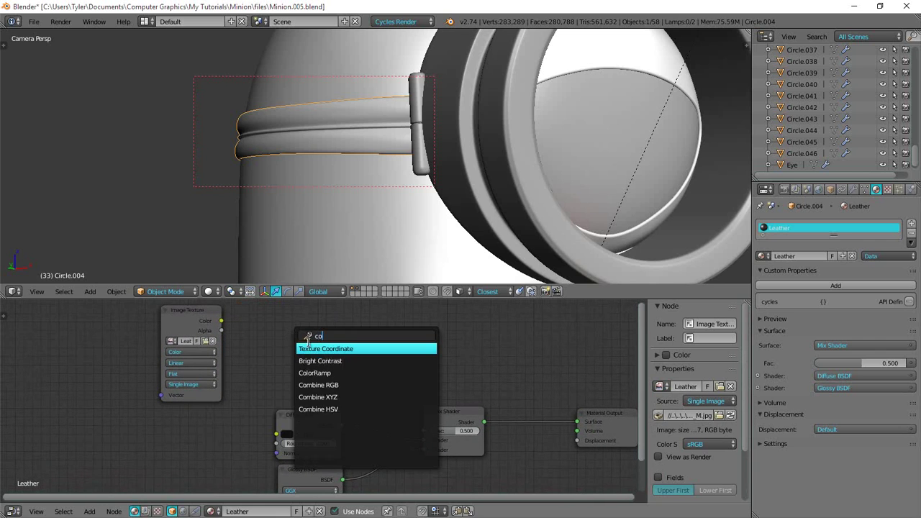
key("Return")
left_click(308, 301)
- Link the Image Texture's Color to the ColorRamp's Fac, and the ColorRamp's Color to the Mix Shader's Fac
left_click_drag(223, 322, 276, 369)
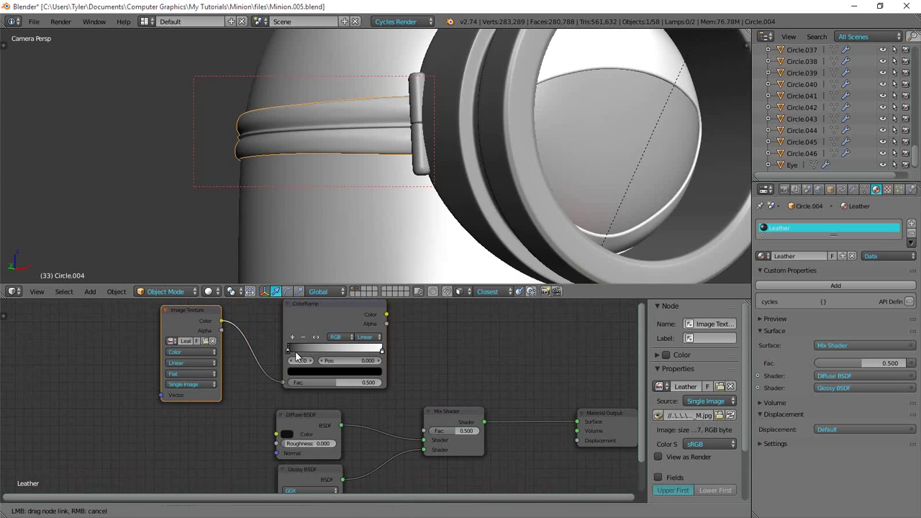
left_click_drag(349, 306, 412, 344)
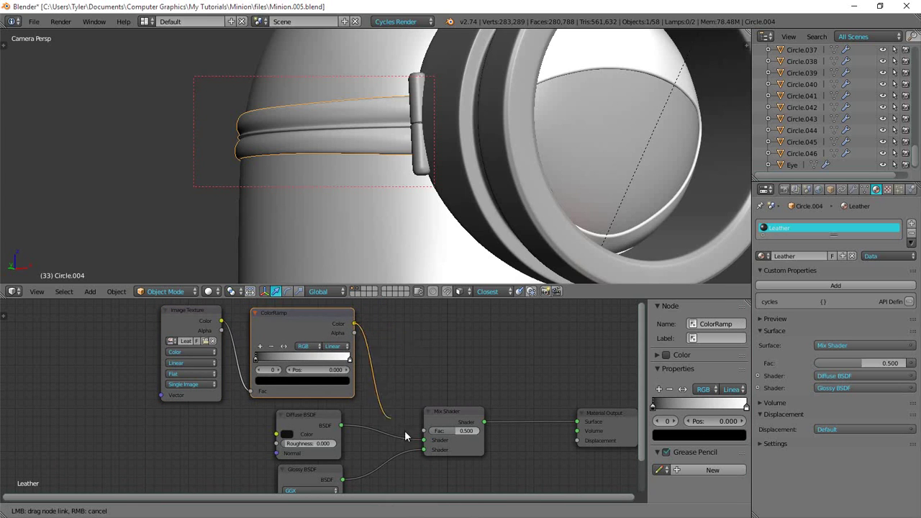
left_click_drag(430, 436, 426, 432)
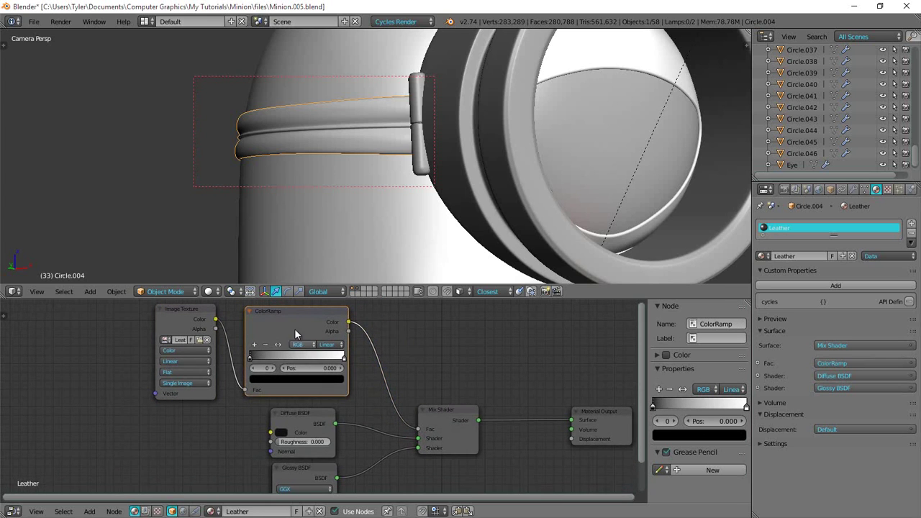
left_click(441, 411)
- Switch the 3D view to Rendered shading and preview the ColorRamp output directly on the strap through an emission viewer
key("z")
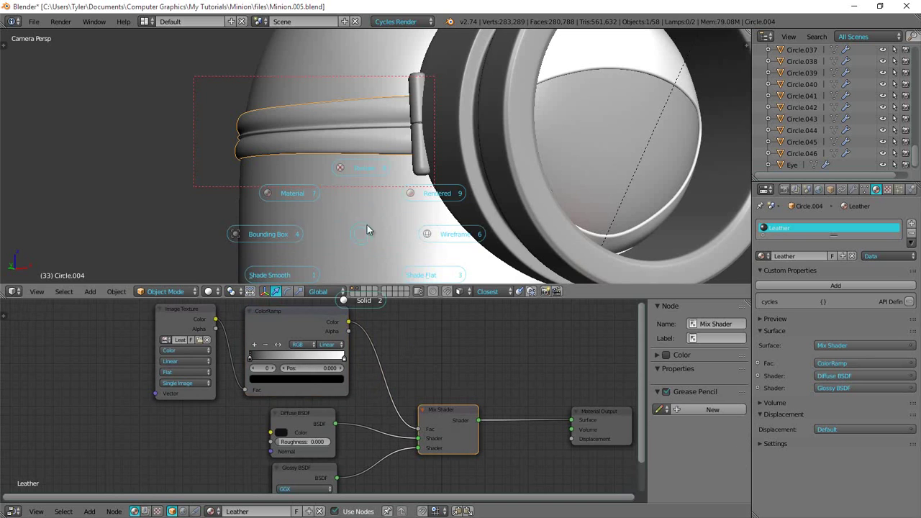
left_click(403, 194)
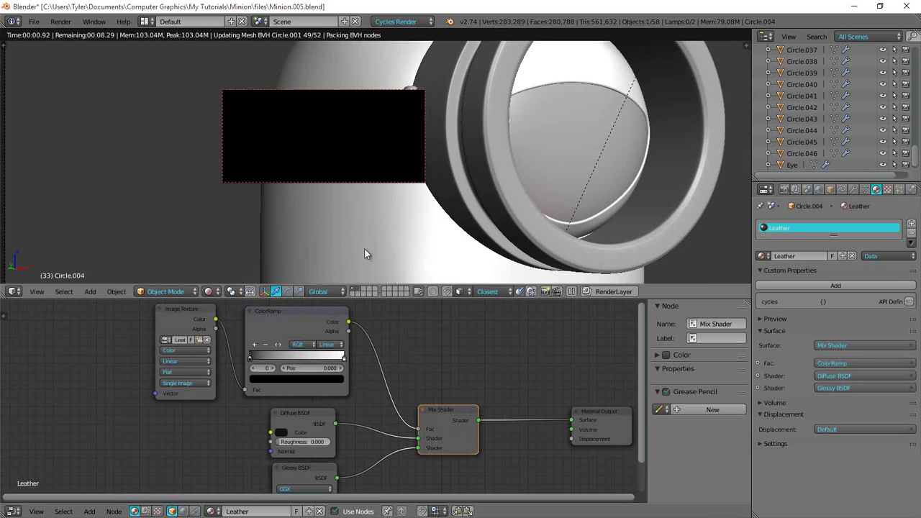
scroll(333, 222, "up", 1)
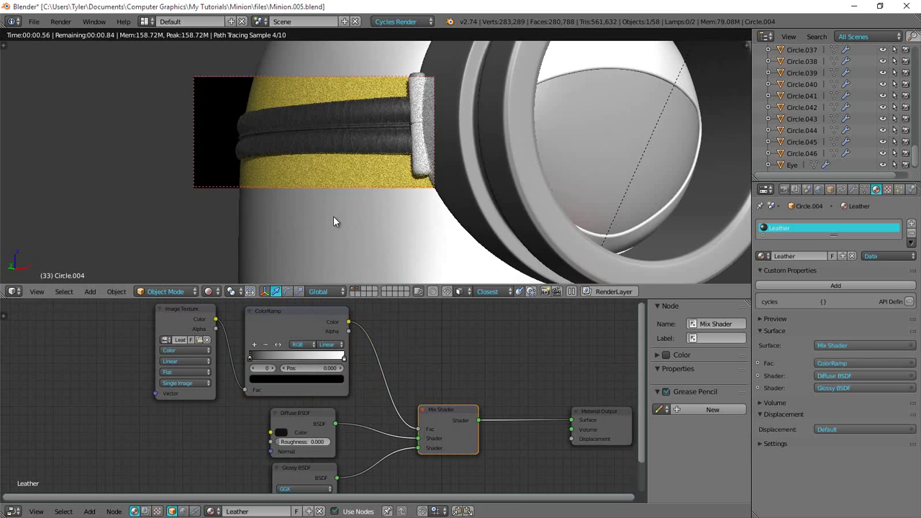
left_click(309, 319, "ctrl+shift")
- Add a Mapping node in front of the Image Texture and link its Vector output to the texture's Vector input
middle_click_drag(188, 368, 423, 310)
scroll(341, 477, "down", 1)
scroll(341, 482, "down", 3)
key("shift+a")
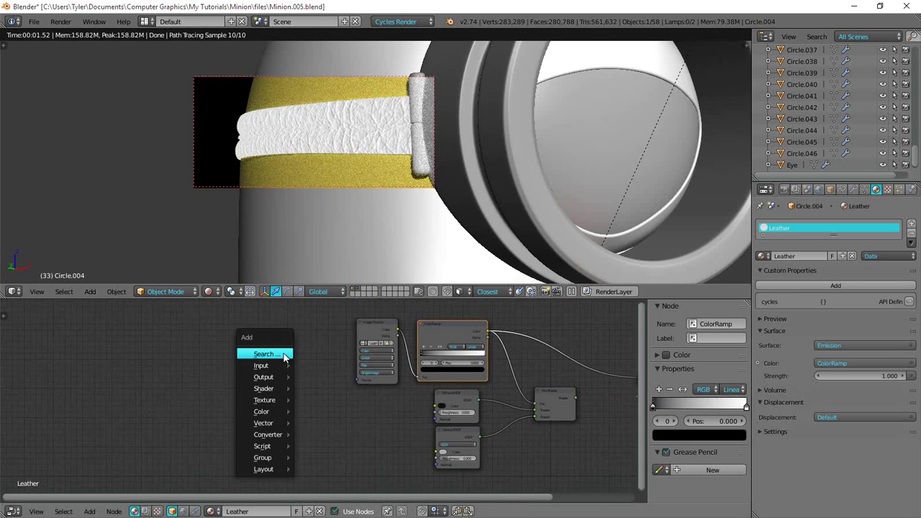
left_click(282, 353)
type("mapp")
left_click(306, 369)
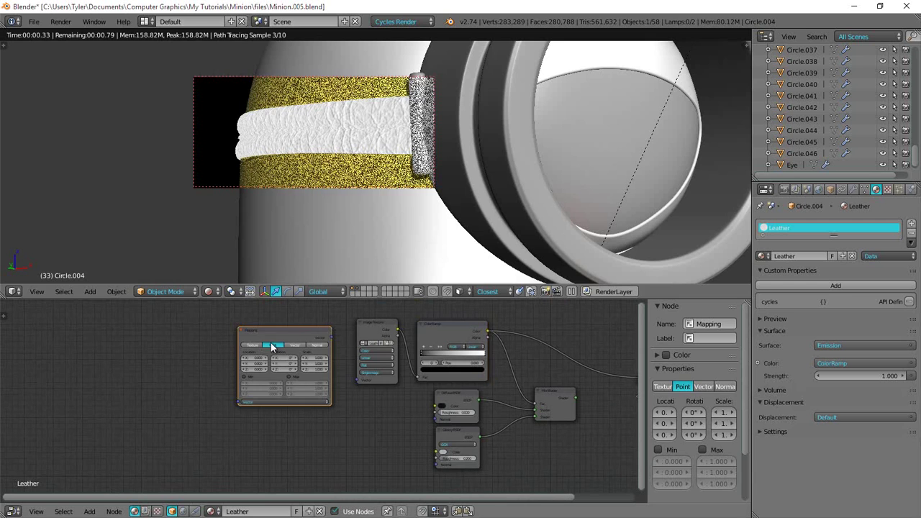
left_click_drag(321, 331, 358, 379)
left_click_drag(283, 325, 291, 323)
- Set the Mapping node's X, Y and Z scale to 2
scroll(292, 323, "up", 4)
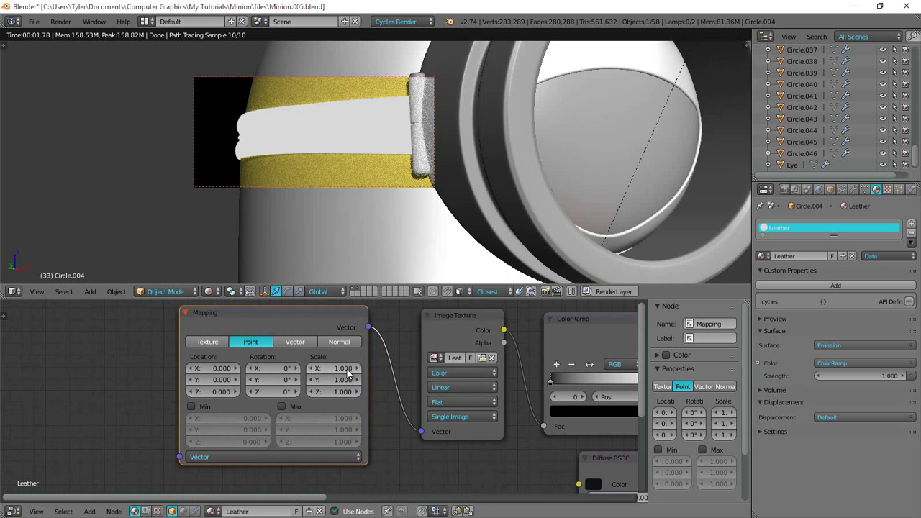
left_click(342, 368)
type("2")
key("Tab")
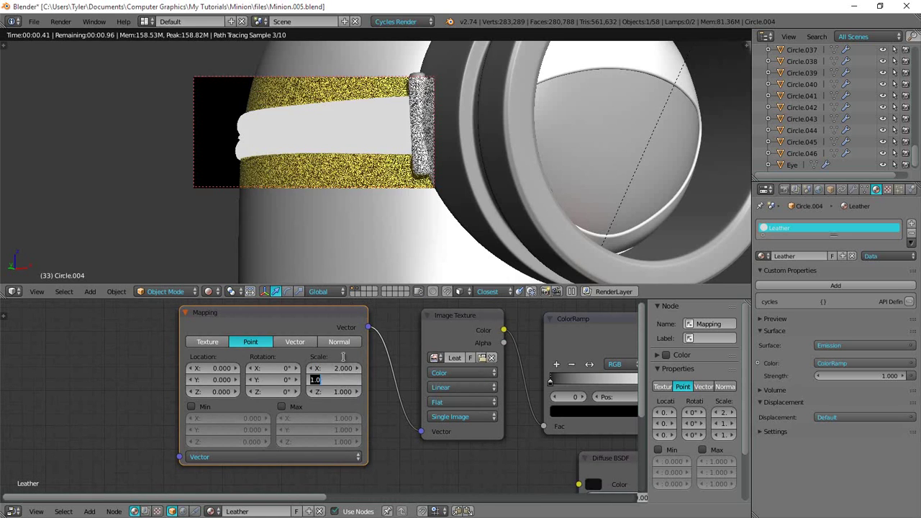
type("2")
key("Tab")
type("2")
key("Return")
- Add a Texture Coordinate node before the Mapping node and link its UV output to the Mapping's Vector input
scroll(340, 353, "down", 1)
middle_click_drag(302, 359, 387, 346)
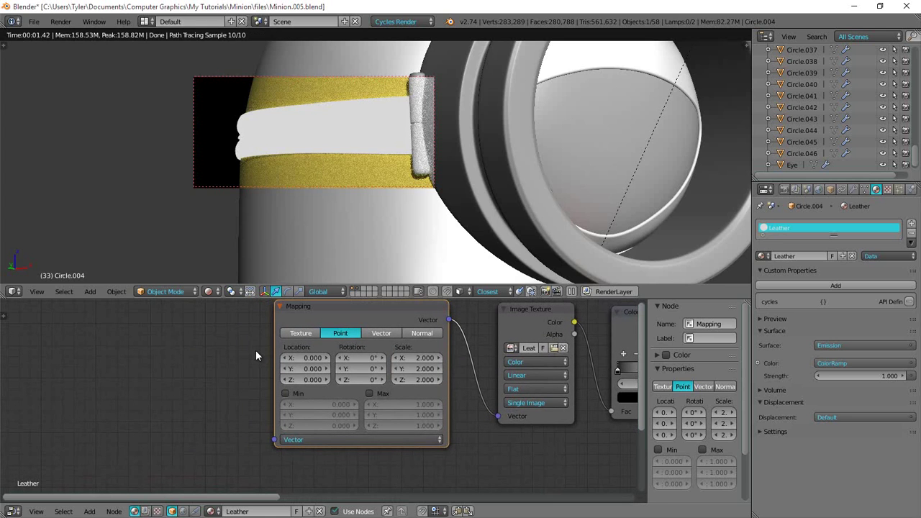
middle_click_drag(233, 350, 308, 351)
key("shift+a")
left_click(290, 345)
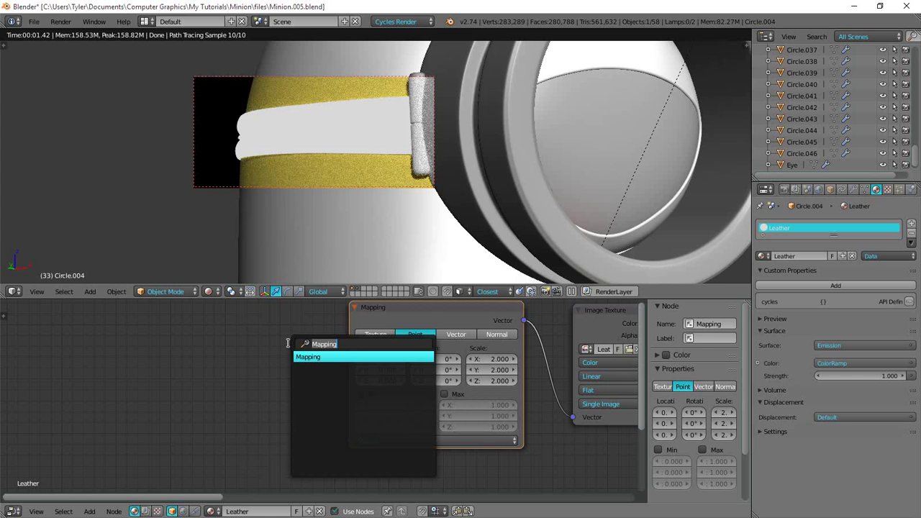
type("tex")
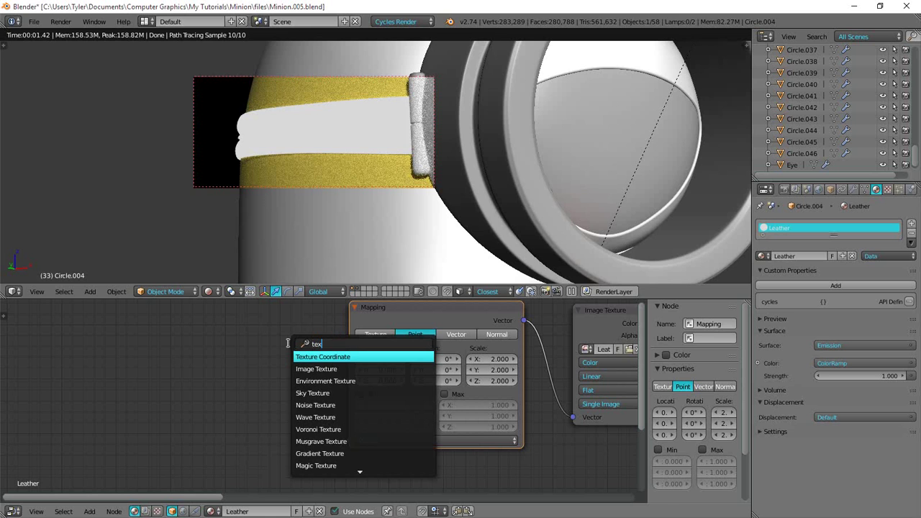
key("Return")
left_click(209, 308)
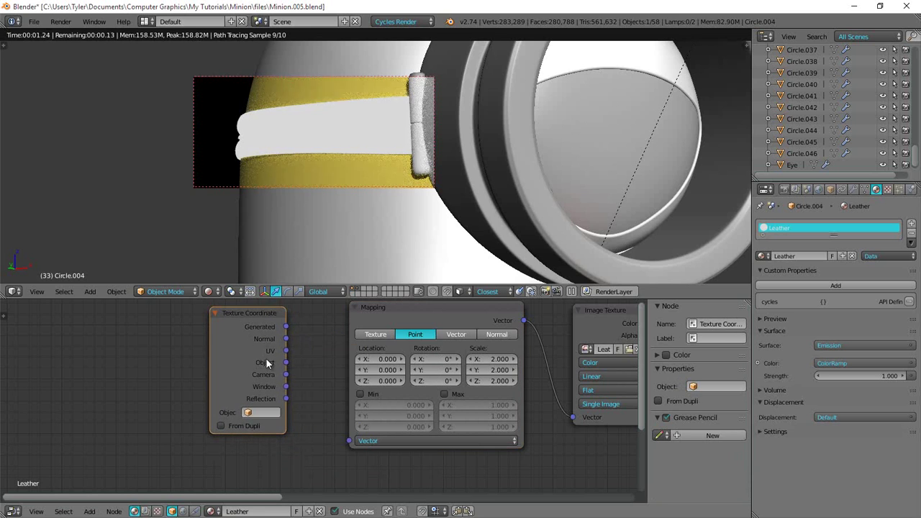
left_click_drag(287, 356, 294, 464)
left_click_drag(352, 449, 352, 448)
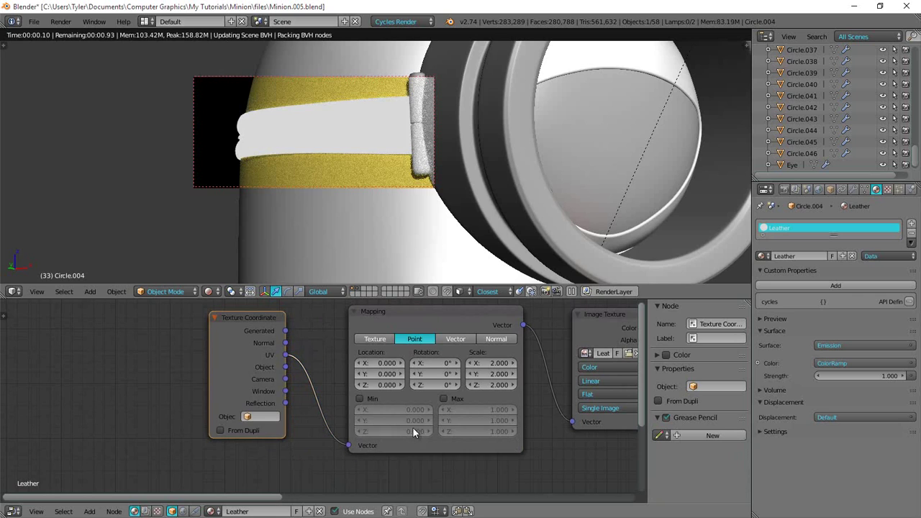
- Set the Mapping node's X, Y and Z scale to 3
scroll(412, 427, "down", 1)
middle_click_drag(461, 418, 334, 410)
scroll(383, 190, "up", 1)
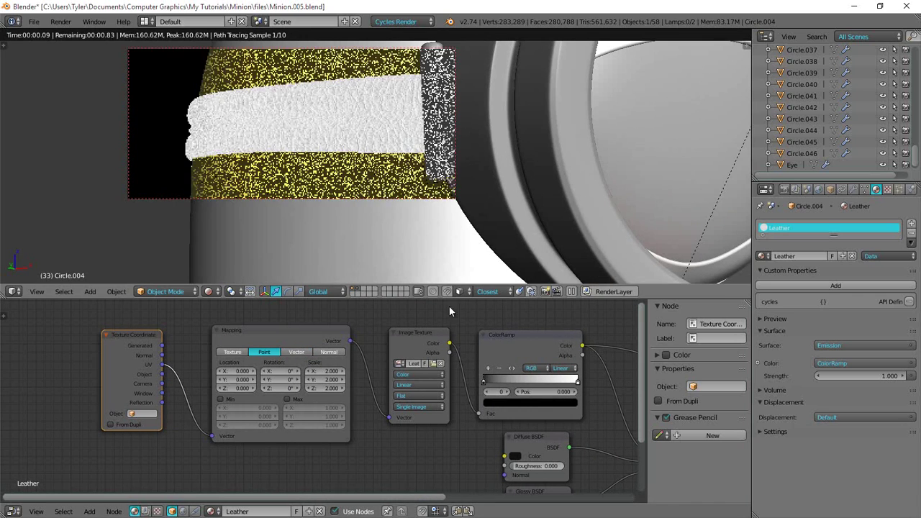
scroll(353, 344, "up", 1)
left_click(334, 368)
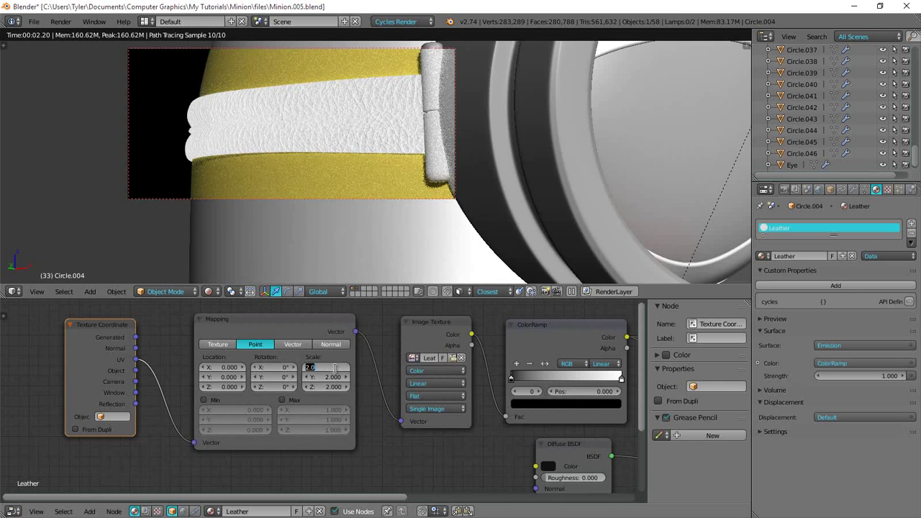
type("3")
key("Tab")
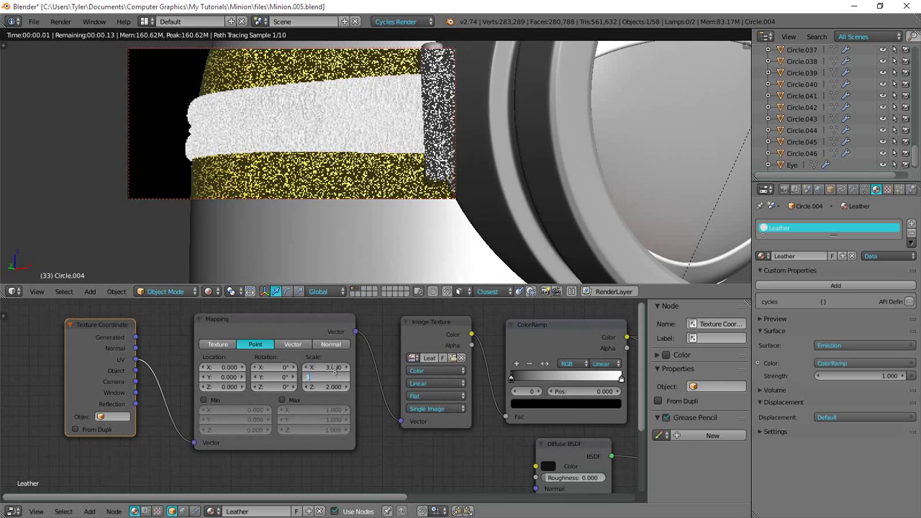
type("3")
key("Tab")
type("3")
key("Return")
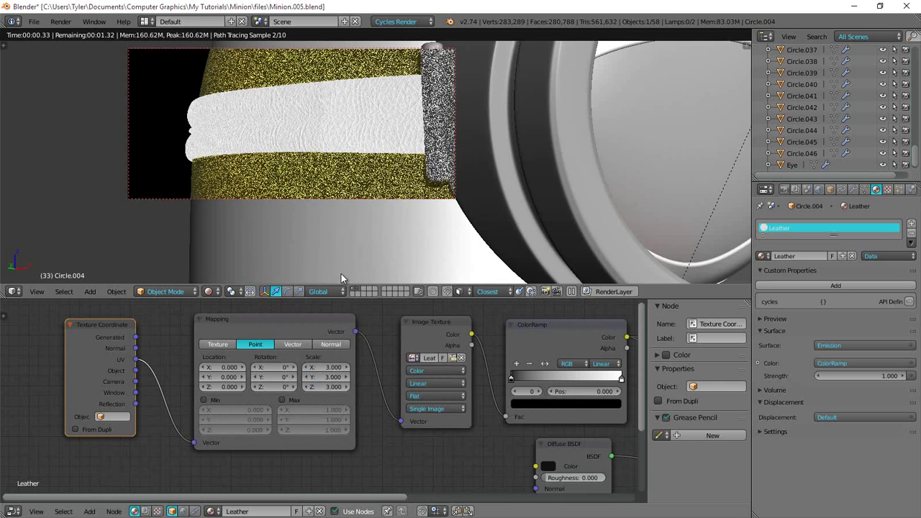
- Set the Mapping node's X, Y and Z scale to 2.5
scroll(351, 209, "down", 1)
left_click(331, 369)
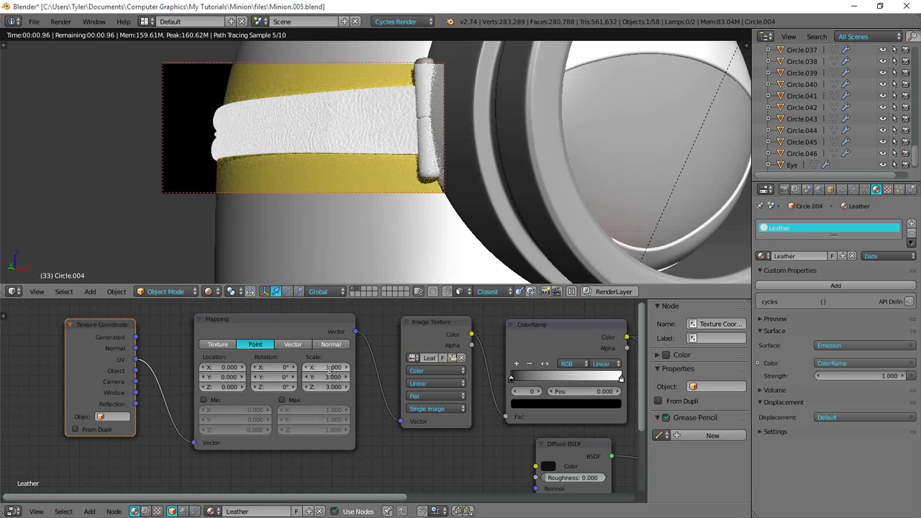
type("2.5")
key("Return")
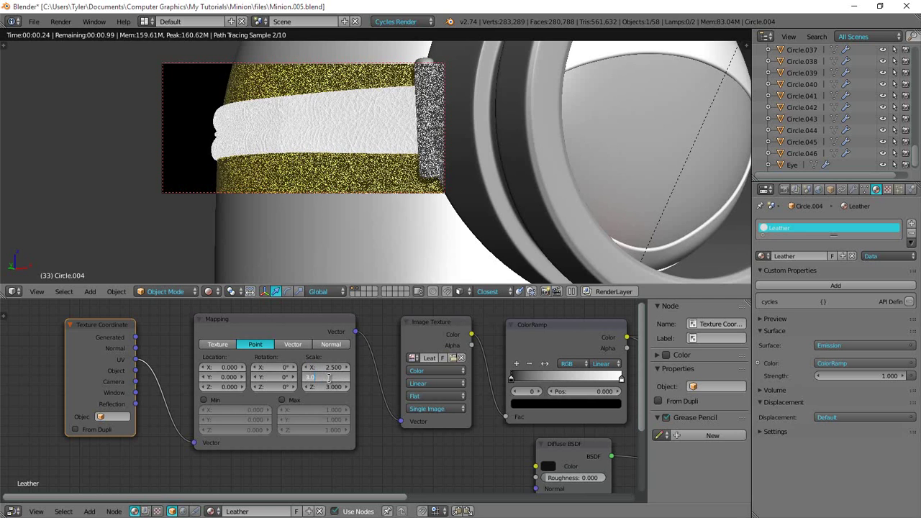
type(".25")
key("Return")
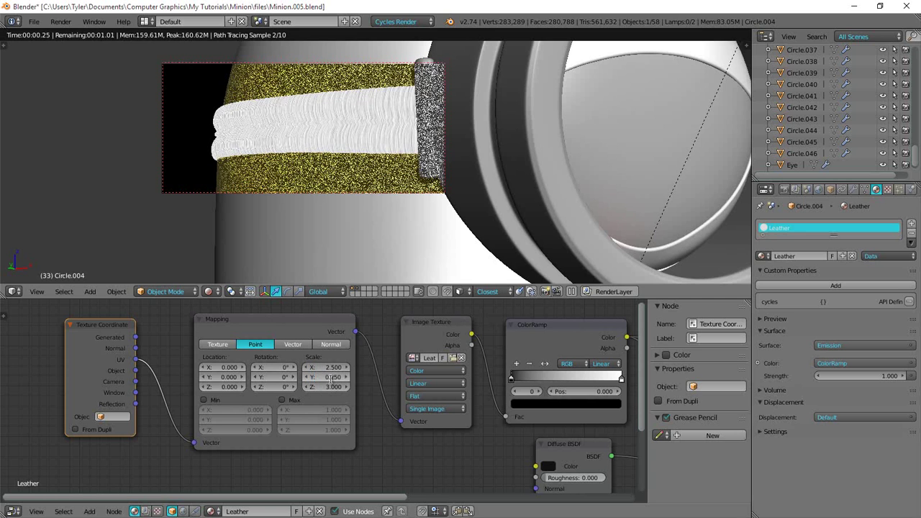
left_click(330, 379)
key("Tab")
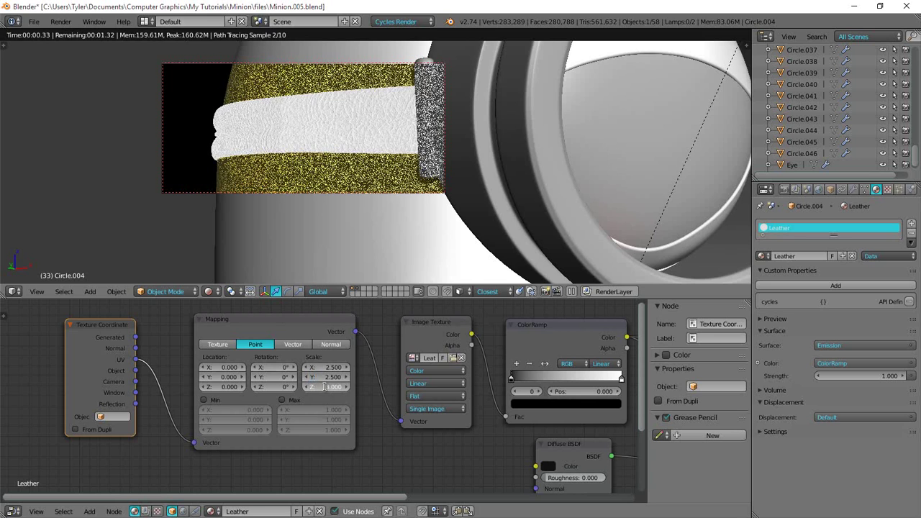
type("2.5")
key("Return")
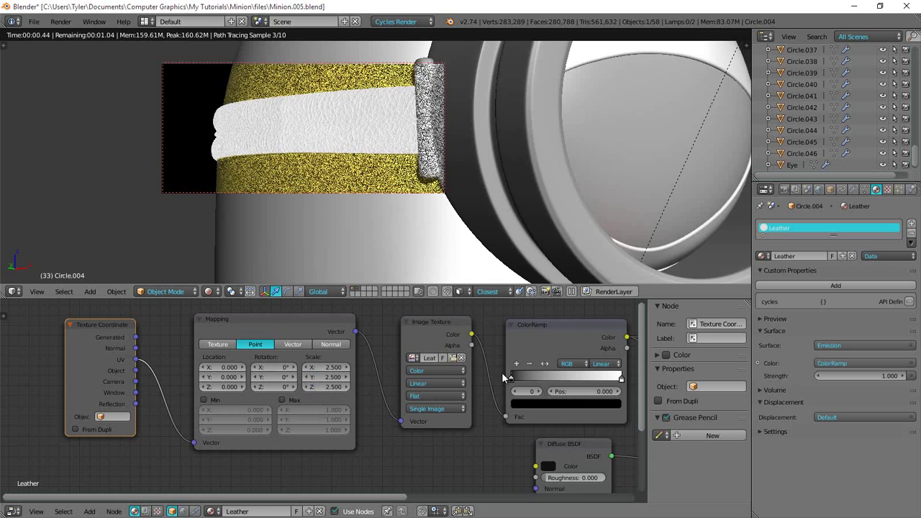
- Shift the ColorRamp's black stop to position 0.550 and pull its white stop inward to increase the leather contrast
scroll(502, 372, "down", 3)
middle_click_drag(414, 375, 333, 373)
scroll(334, 372, "up", 1)
middle_click_drag(576, 400, 430, 394)
scroll(430, 393, "down", 1)
scroll(346, 371, "up", 1)
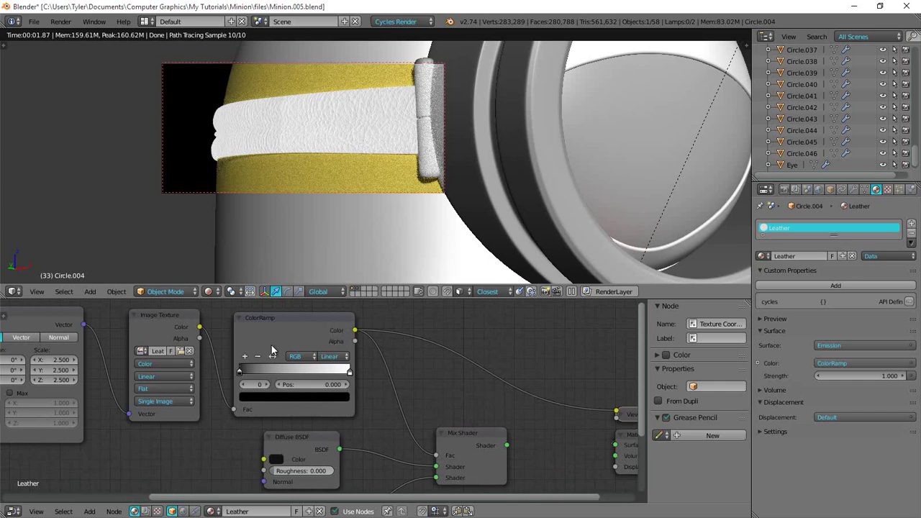
left_click(266, 320)
middle_click_drag(266, 320, 283, 328)
scroll(314, 154, "up", 2)
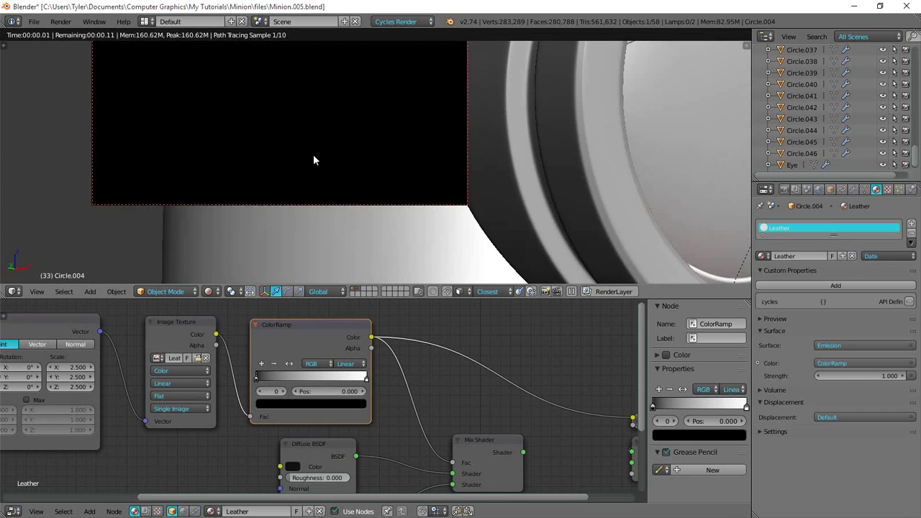
left_click_drag(260, 382, 307, 379)
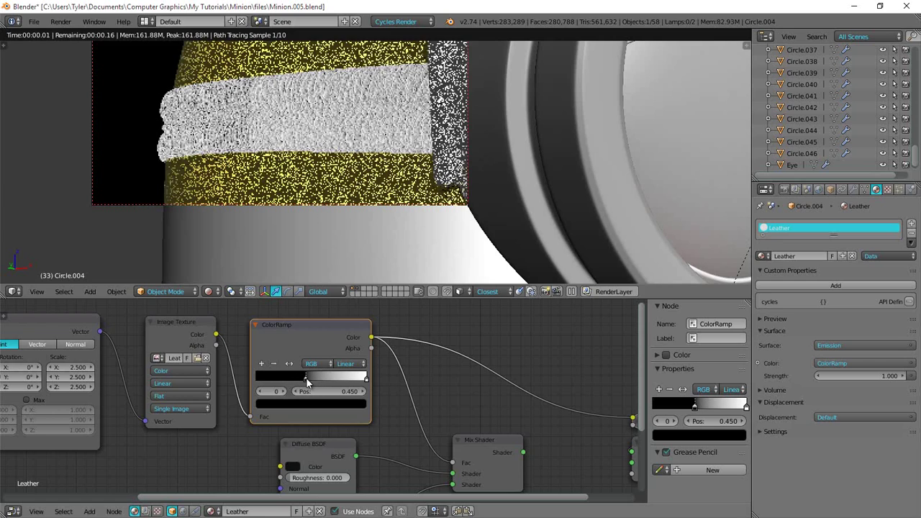
left_click_drag(365, 376, 315, 380)
left_click(349, 381)
middle_click_drag(395, 413, 310, 334)
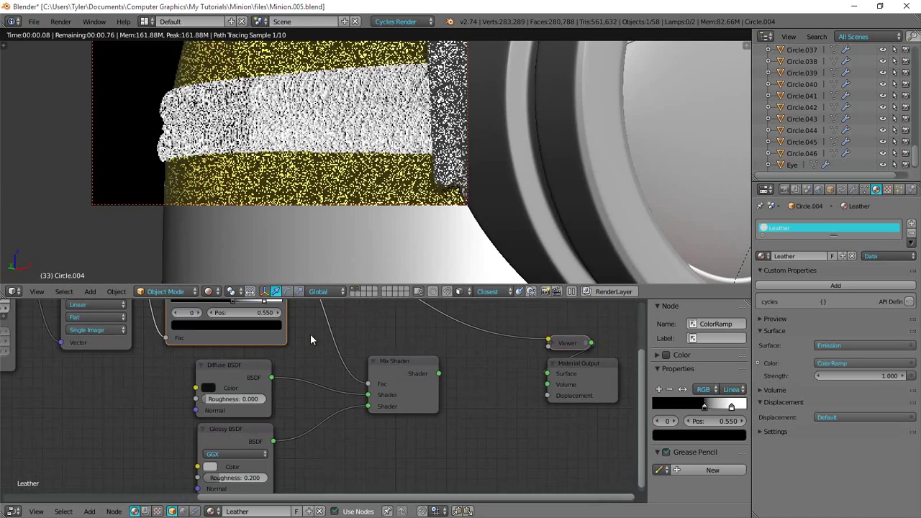
- Route the Mix Shader's output to the Material Output in place of the ColorRamp preview
left_click(400, 362, "ctrl+shift")
scroll(432, 390, "down", 2)
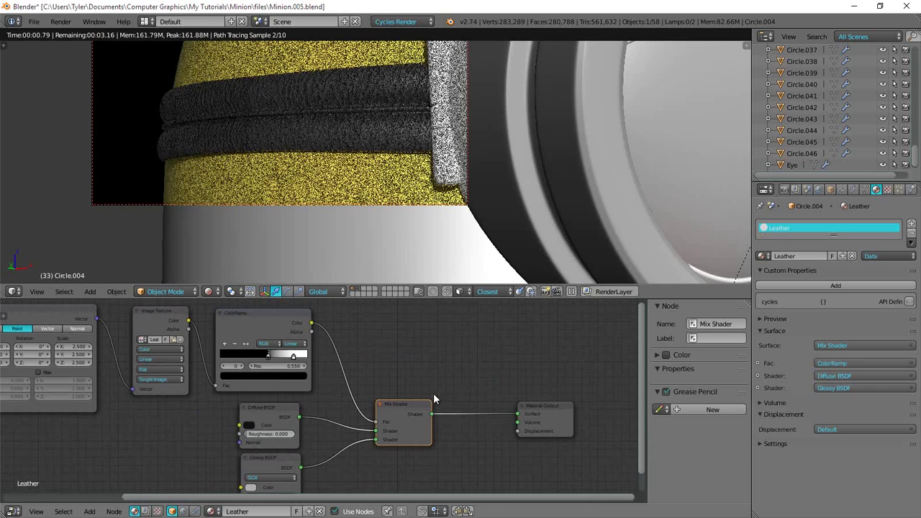
scroll(307, 351, "up", 2)
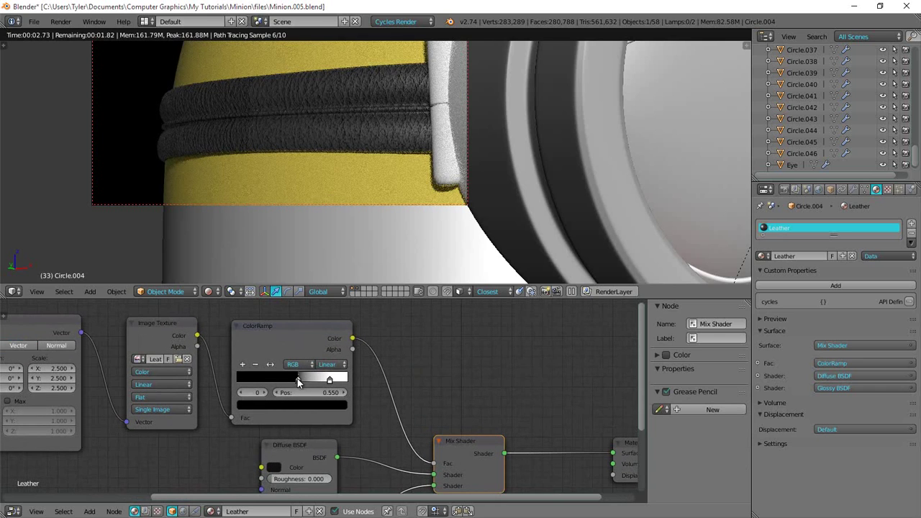
- Set the ColorRamp interpolation to Ease, with the black stop at 0.450 and the white stop at the ramp's far end
left_click_drag(297, 379, 309, 379)
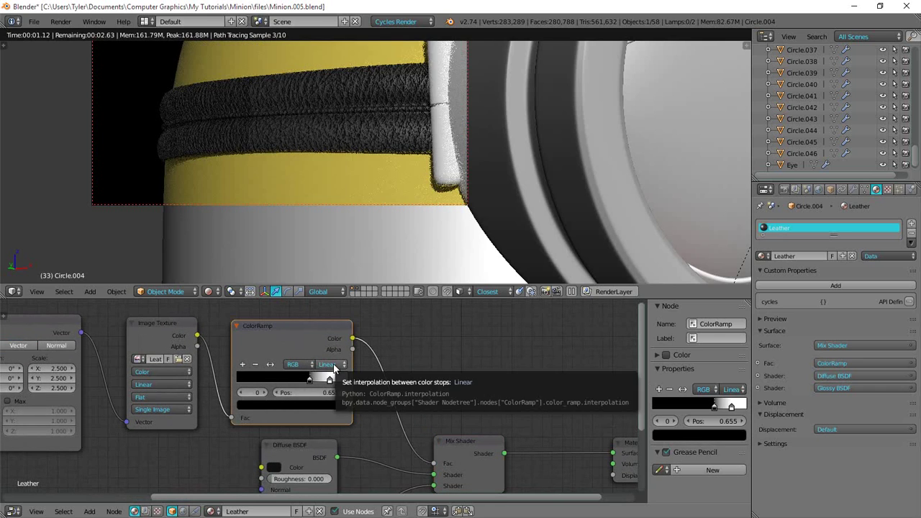
left_click(334, 365)
left_click(342, 353)
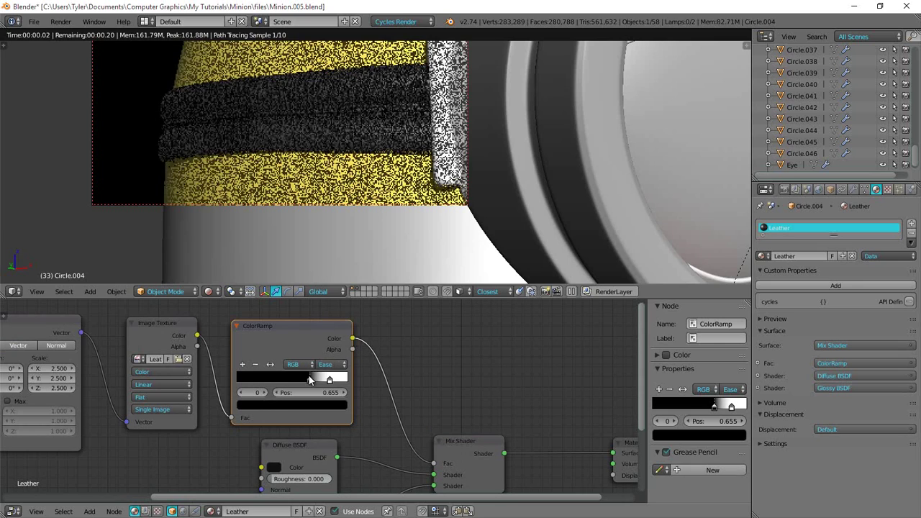
left_click_drag(309, 376, 289, 383)
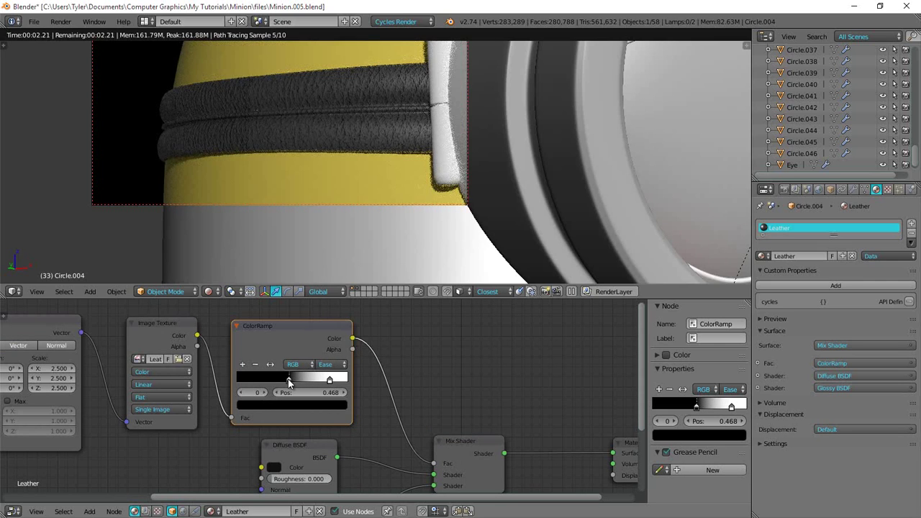
left_click_drag(329, 381, 286, 381)
scroll(286, 380, "down", 1)
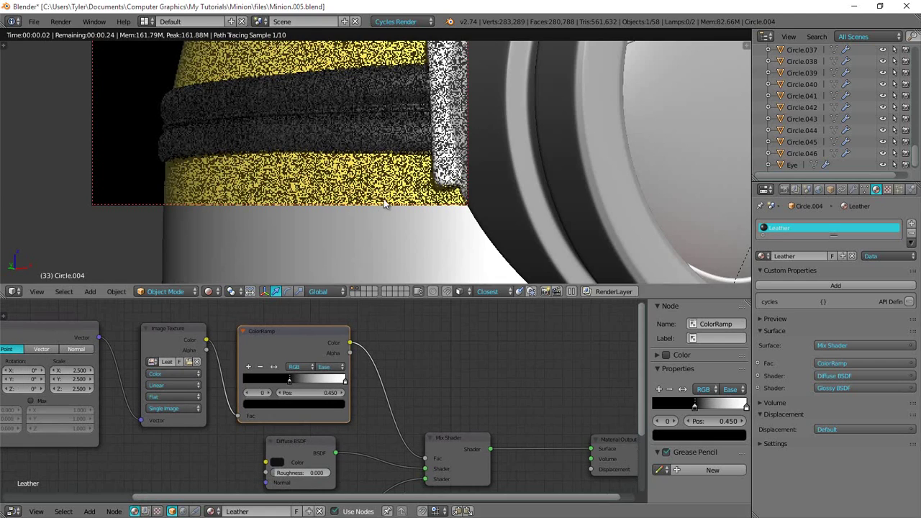
- Examine the leather rendering on the strap and the Mapping node's scale values
scroll(375, 200, "down", 4)
scroll(376, 200, "up", 2)
scroll(383, 198, "up", 1)
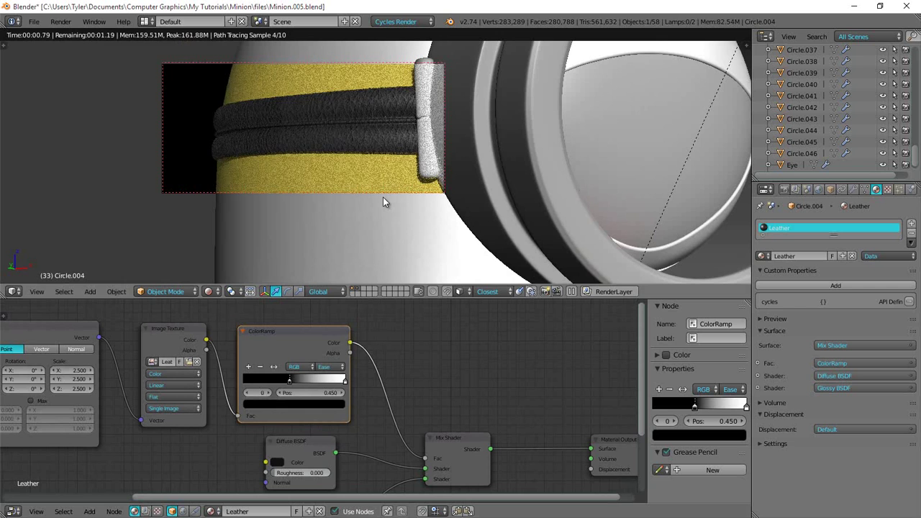
scroll(364, 401, "down", 1)
middle_click_drag(335, 341, 341, 342)
scroll(341, 341, "up", 4)
middle_click_drag(63, 357, 304, 343)
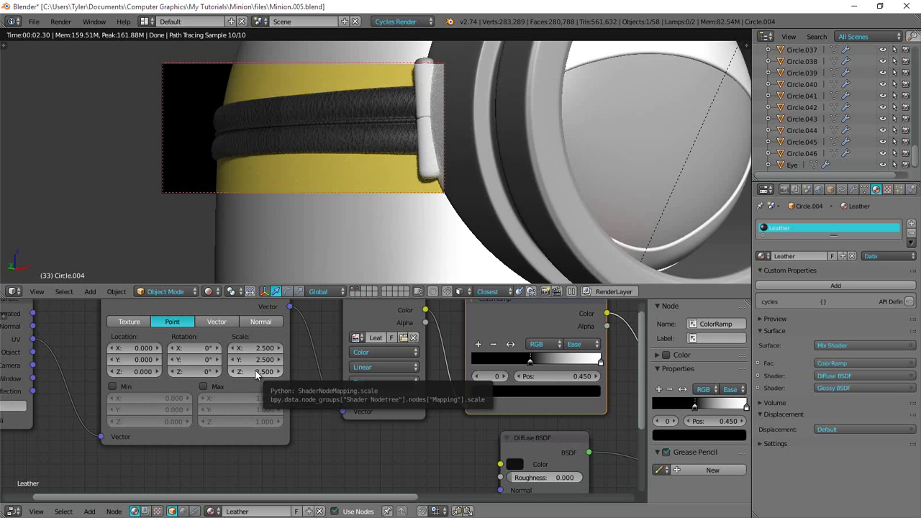
scroll(400, 414, "down", 3)
- Darken the Glossy BSDF's colour to a medium grey
middle_click_drag(486, 419, 363, 320)
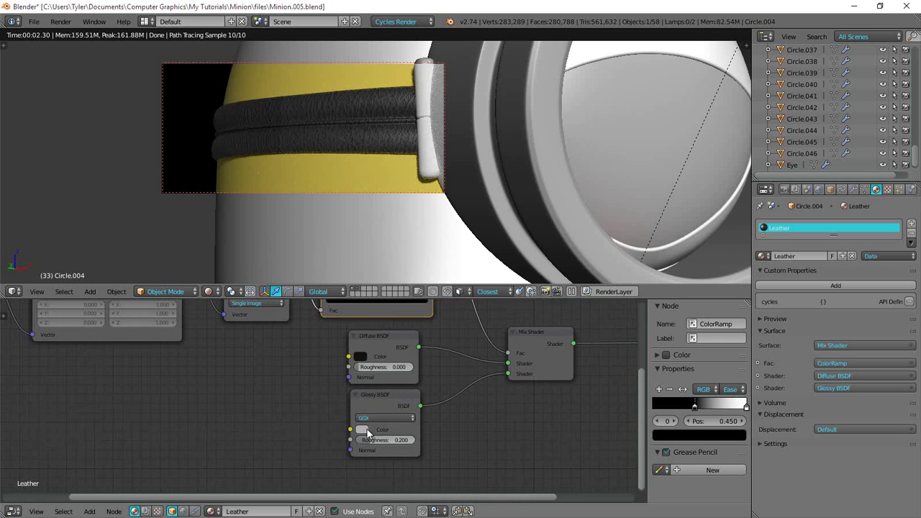
left_click(368, 430)
left_click(437, 321)
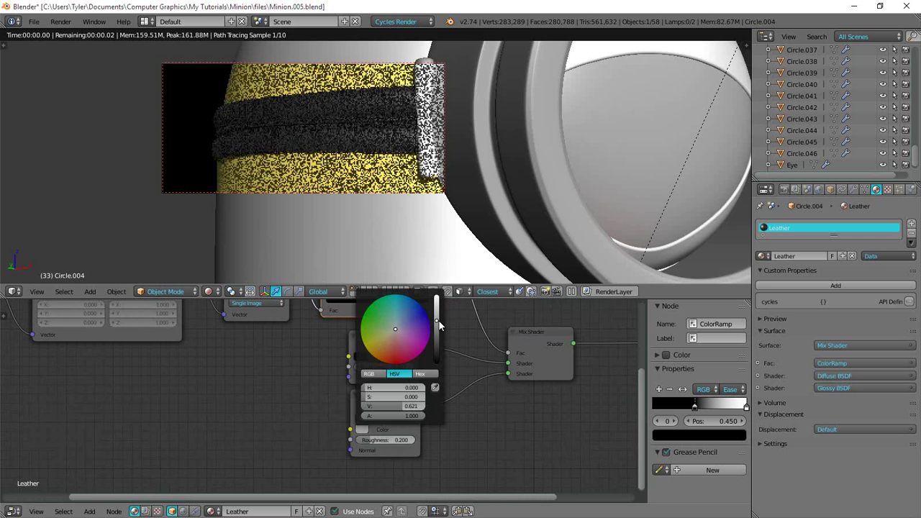
middle_click_drag(296, 415, 329, 463)
left_click(395, 477)
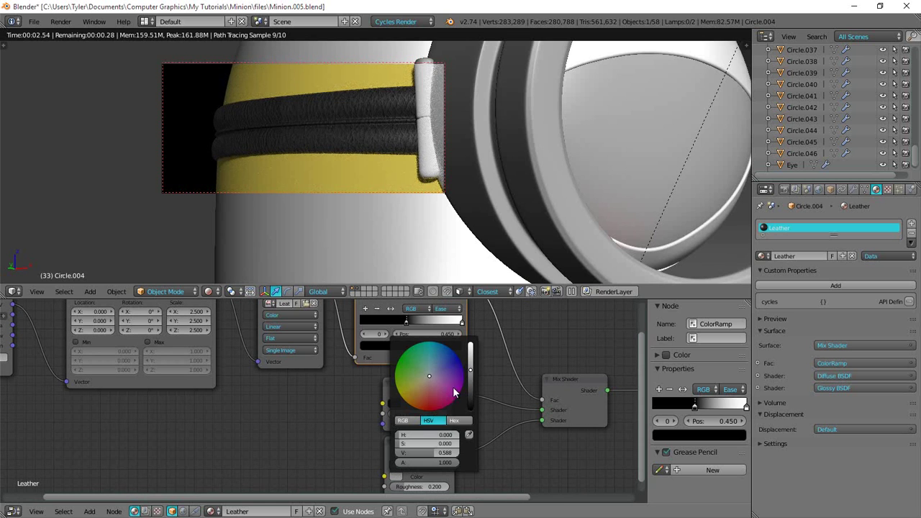
left_click(470, 376)
- Set the Mapping node's X, Y and Z scale back to 3
middle_click_drag(235, 376, 339, 407)
scroll(339, 407, "up", 1)
scroll(331, 360, "up", 2)
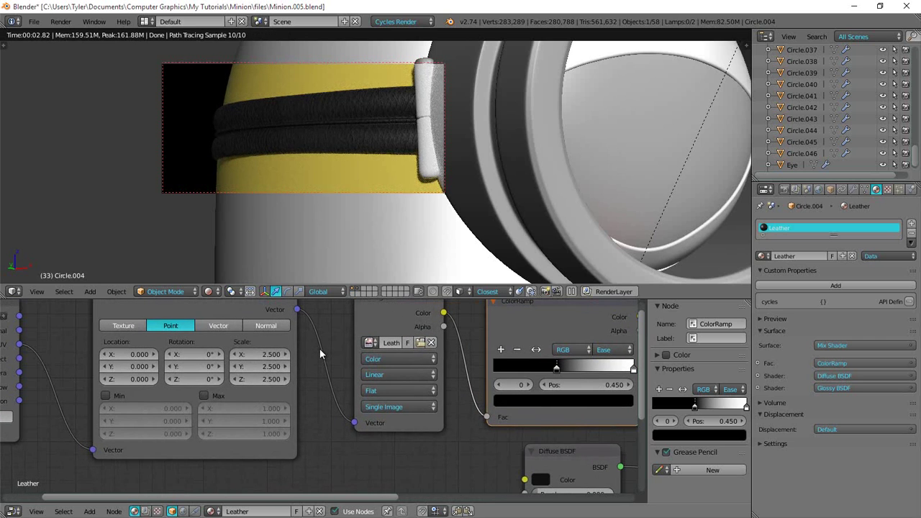
key("Return")
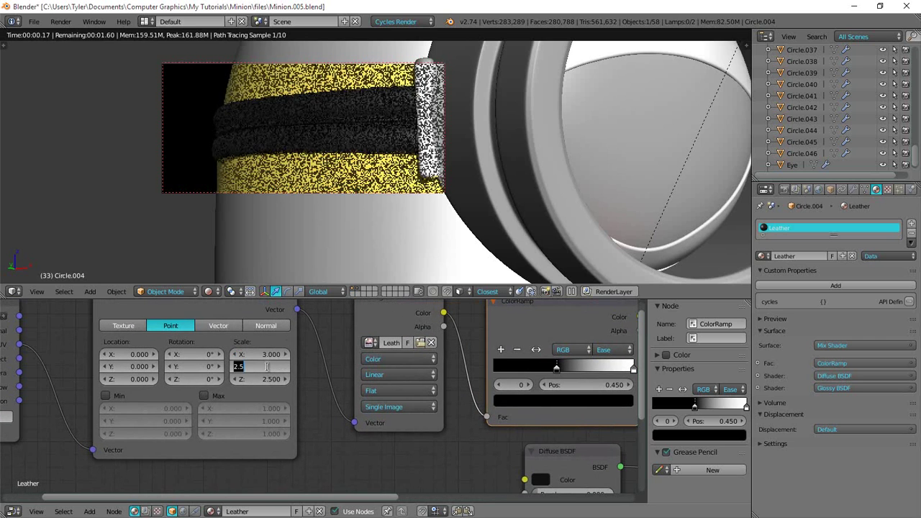
scroll(527, 408, "down", 2)
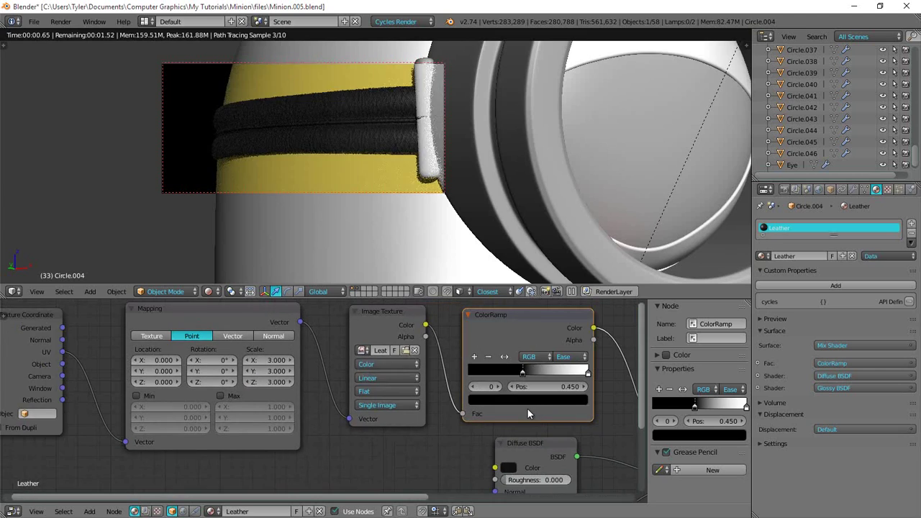
- Redraw the render border around the rear part of the goggle strap and its buckle
middle_click_drag(528, 409, 314, 342)
scroll(334, 186, "down", 2)
key("ctrl+b")
scroll(301, 110, "up", 2)
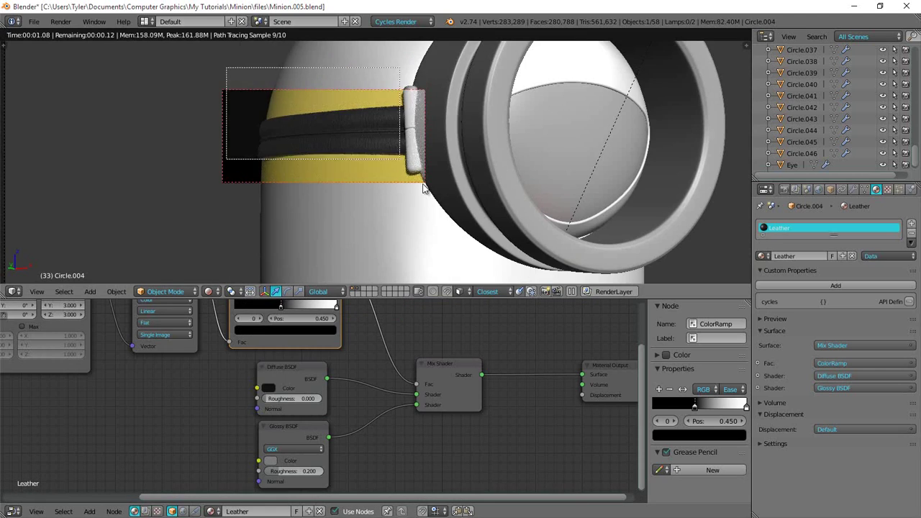
middle_click_drag(349, 377, 353, 385)
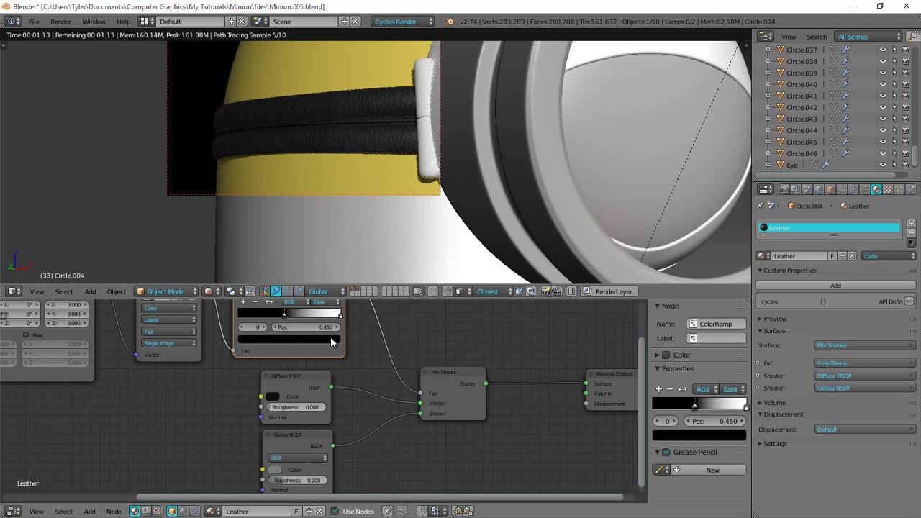
left_click(327, 315)
middle_click_drag(328, 314, 329, 374)
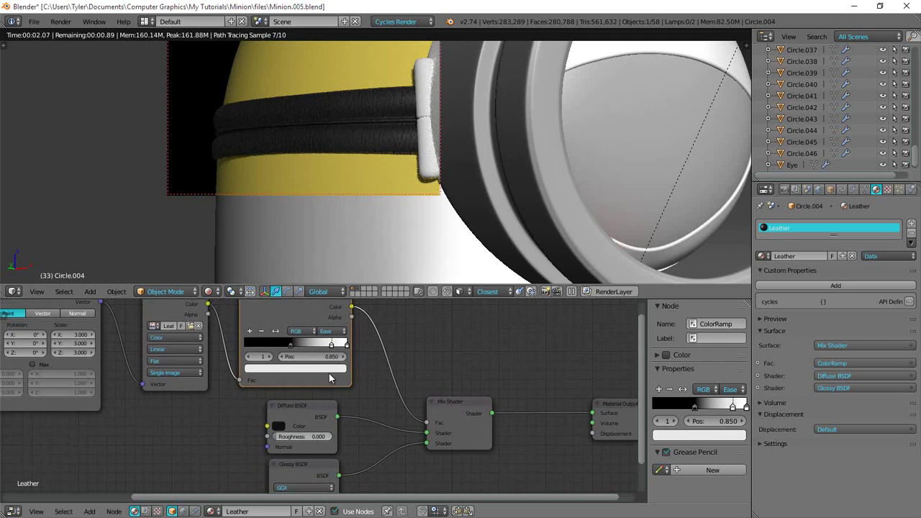
left_click(261, 331)
middle_click_drag(321, 314, 326, 353)
- Preview the ColorRamp's output on the strap, and return the Material Output to the Mix Shader
left_click(319, 335, "ctrl+shift")
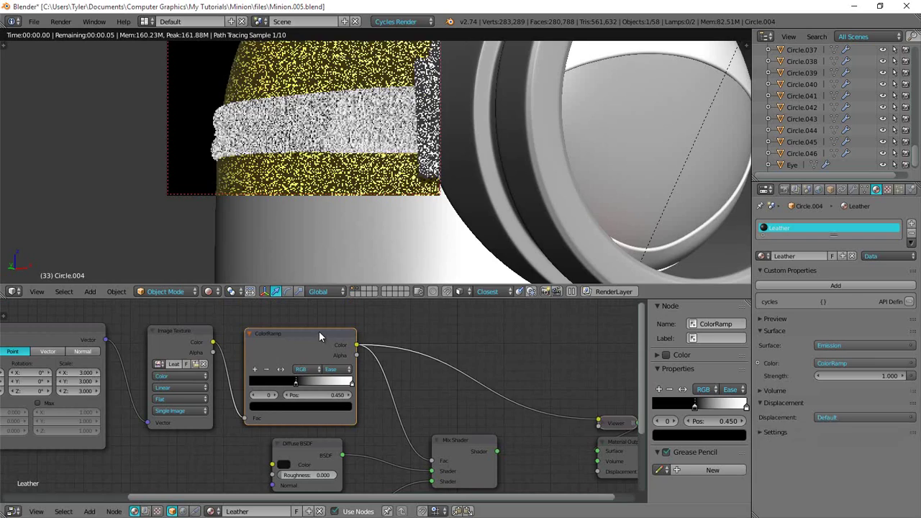
scroll(319, 333, "down", 5)
middle_click_drag(419, 420, 477, 366)
left_click(306, 385, "ctrl+shift")
- Redraw the render border over the minion's lower body, from the hands down to the feet
scroll(317, 367, "down", 3)
scroll(376, 352, "down", 2)
scroll(385, 358, "down", 1)
middle_click_drag(385, 358, 403, 357)
scroll(373, 185, "down", 5)
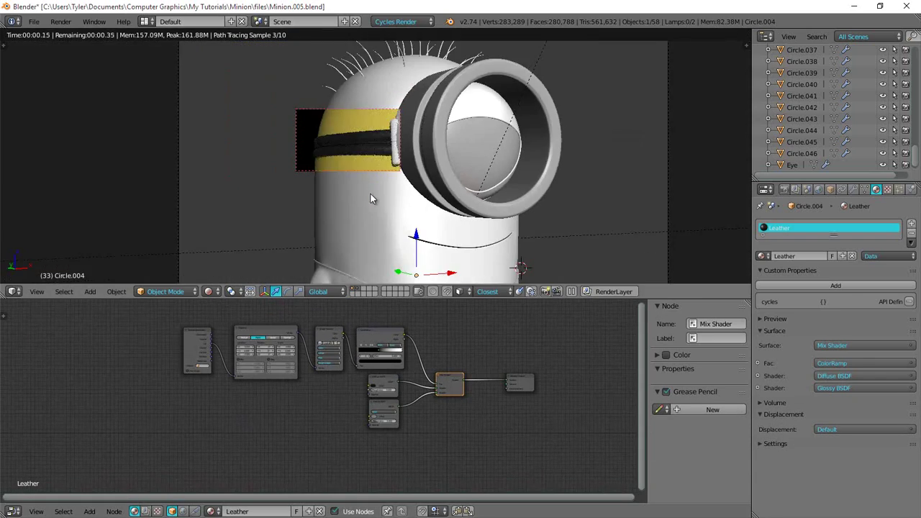
scroll(363, 200, "down", 4)
key("ctrl+b")
left_click_drag(271, 158, 416, 225)
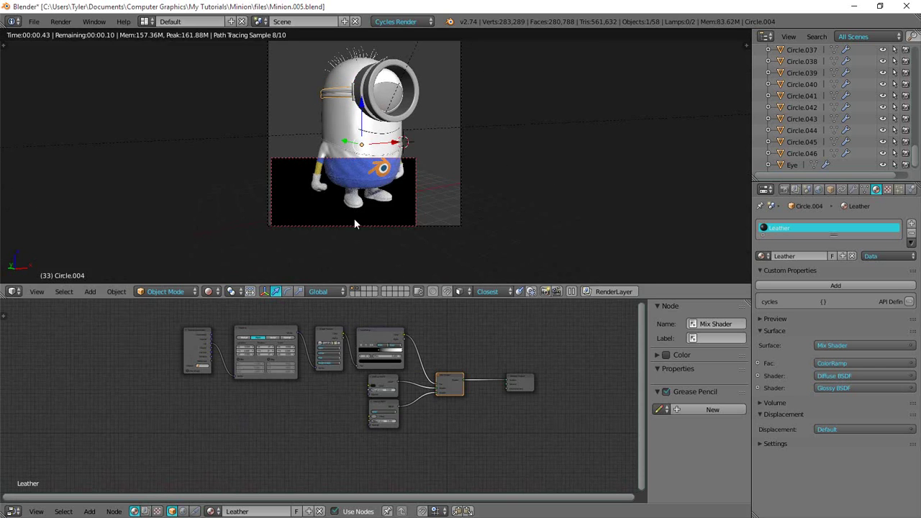
- Leave the rendered view for solid shading, and assign the existing Leather material to the minion's glove
key("shift+z")
right_click(330, 194)
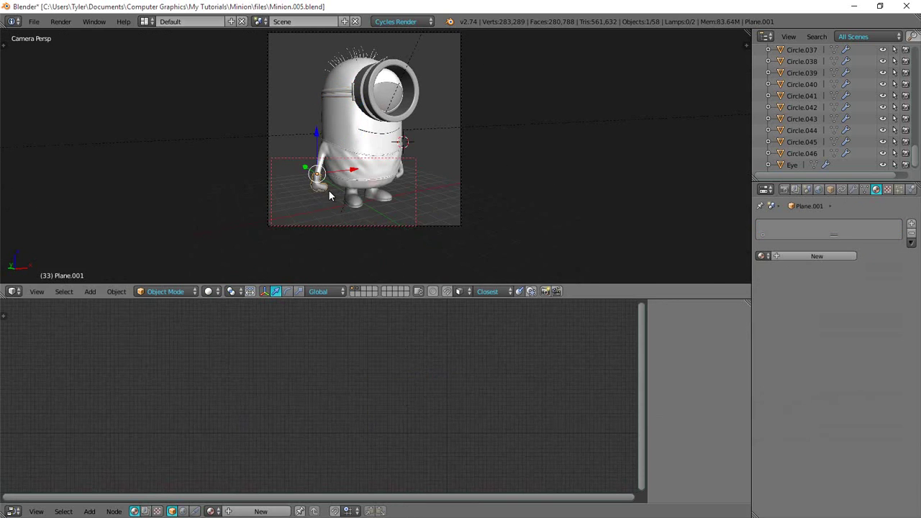
scroll(360, 193, "up", 6)
left_click(763, 255)
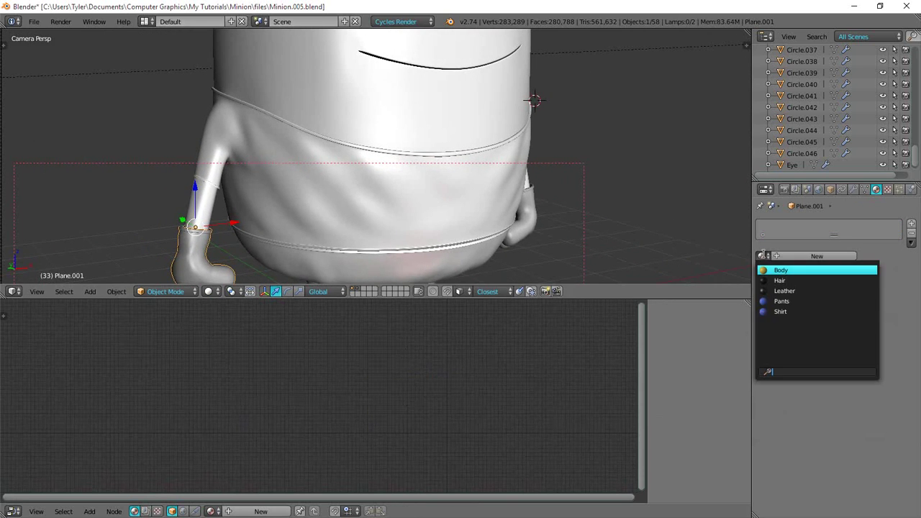
left_click(792, 291)
scroll(368, 243, "down", 4)
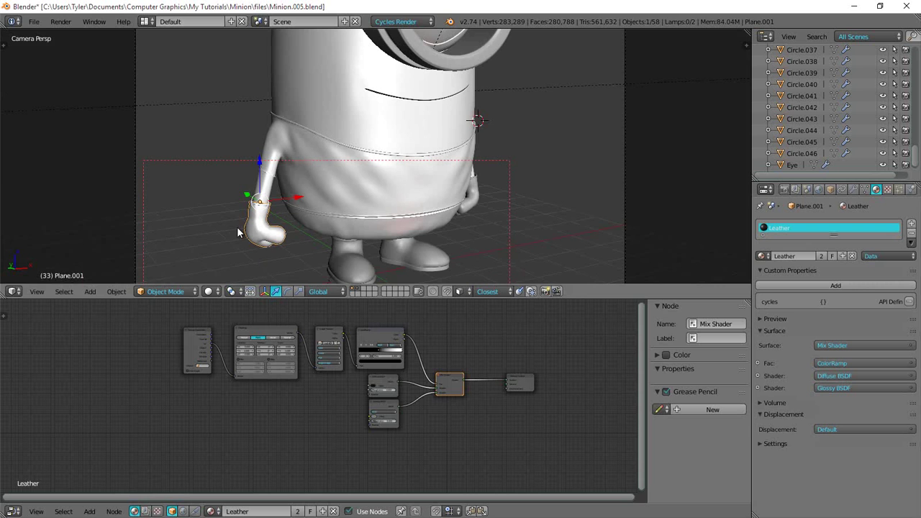
- Make the glove's Leather material an independent single-user copy
scroll(237, 226, "up", 5)
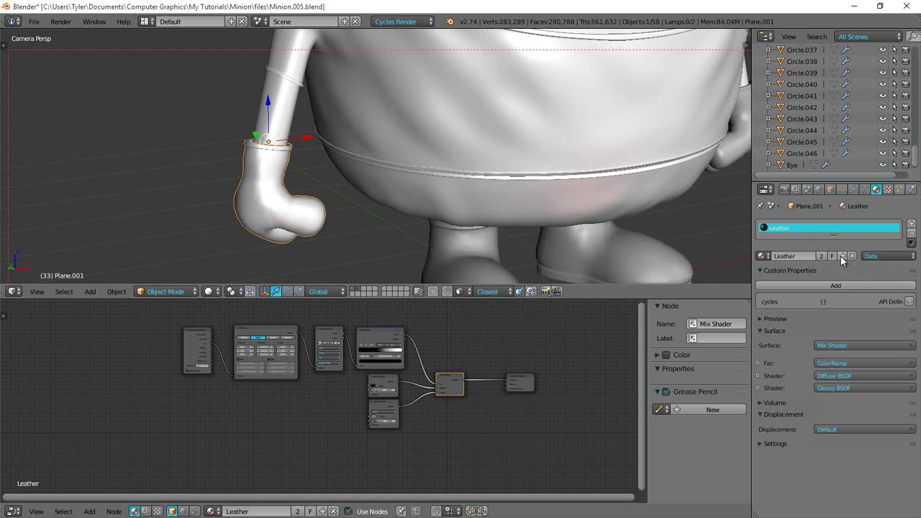
left_click(842, 257)
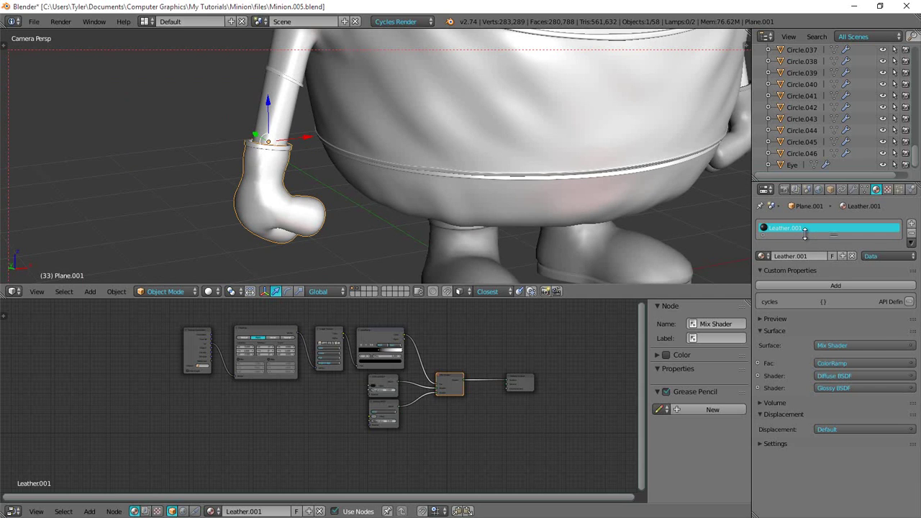
left_click(763, 257)
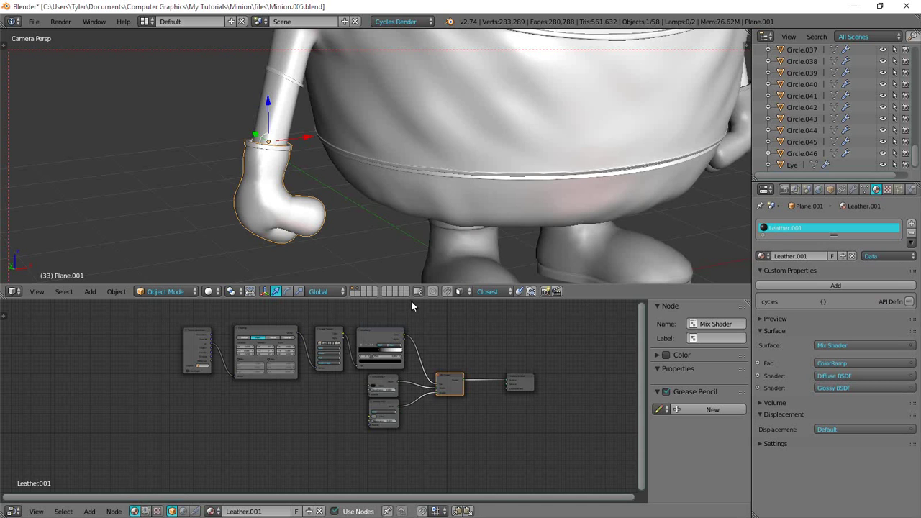
- Fit the render border around the gloved hand in the rendered view, and return the viewport to solid shading
scroll(180, 324, "up", 4)
scroll(300, 249, "down", 1)
key("z")
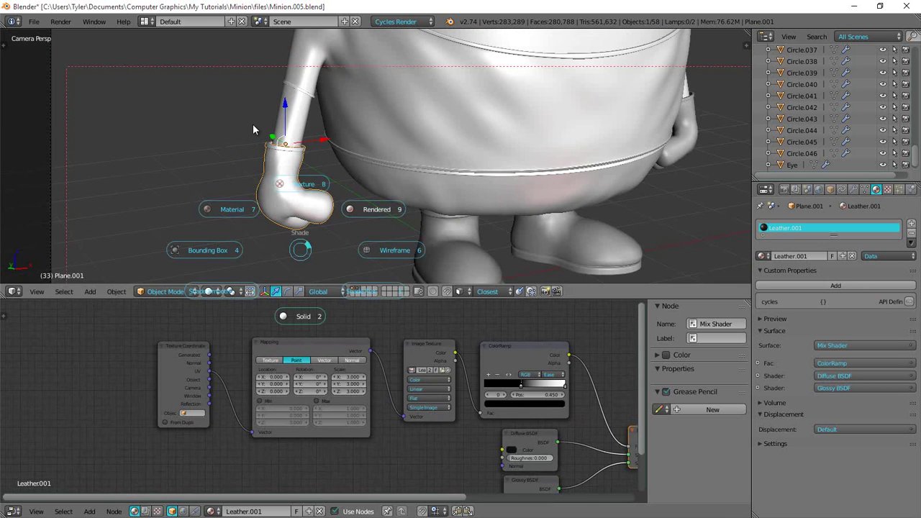
key("9")
key("ctrl+b")
left_click_drag(253, 127, 336, 225)
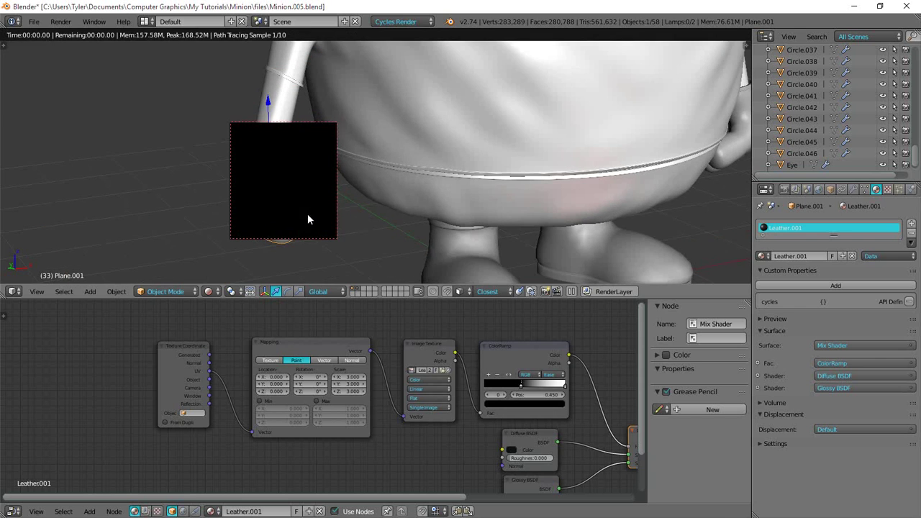
key("z")
left_click(305, 268)
- Enter edit mode on the glove and select the edges running along its sides and up through its cuff
middle_click_drag(303, 240, 388, 167, "shift")
key("Tab")
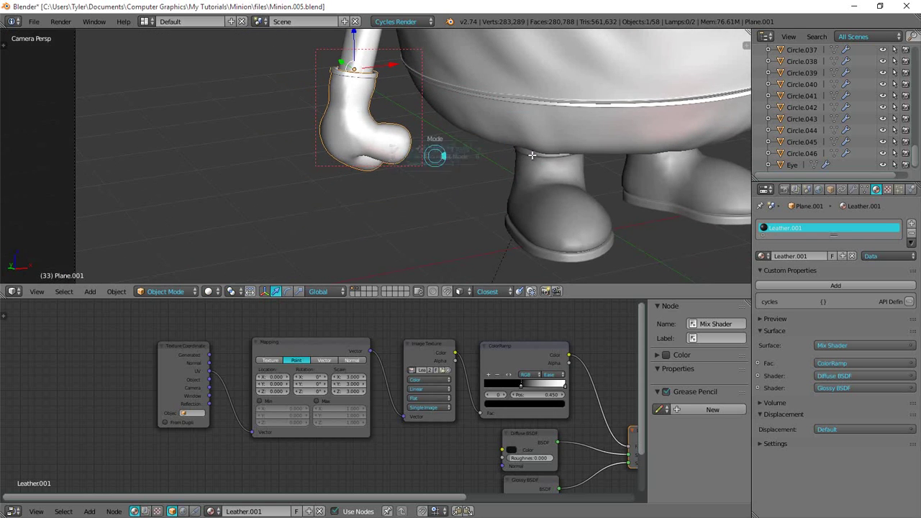
left_click(532, 155)
key("a")
key("a")
key("KP_Decimal")
key("a")
scroll(460, 162, "down", 3)
middle_click_drag(281, 198, 374, 175)
mouse_move(318, 177)
middle_mouse_down()
mouse_move(417, 197)
mouse_move(506, 136)
mouse_move(367, 226)
mouse_move(547, 187)
mouse_move(590, 150)
middle_mouse_up()
- Remove the stray edges near the cuff from the selection in wireframe, and mark the remaining glove edges as a seam
key("z")
mouse_move(590, 264)
middle_mouse_down()
mouse_move(480, 158)
mouse_move(417, 165)
mouse_move(441, 149)
middle_mouse_up()
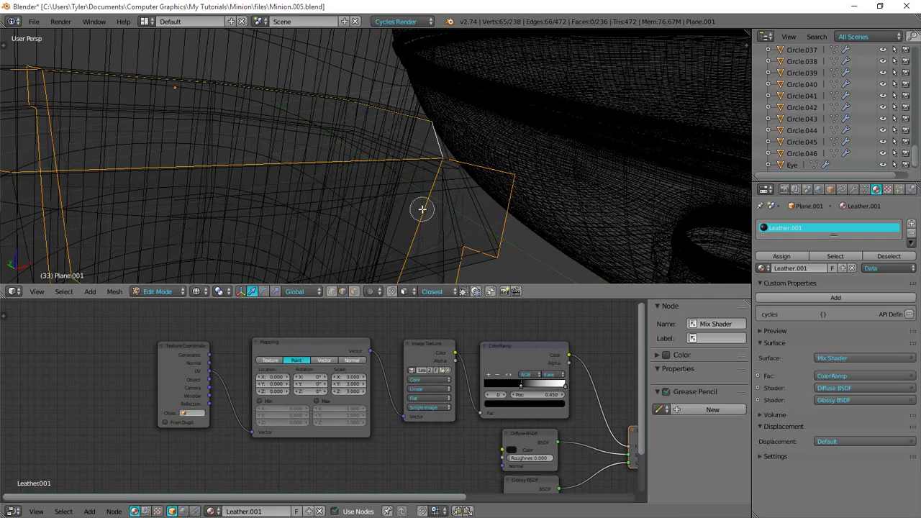
middle_click_drag(402, 216, 372, 212)
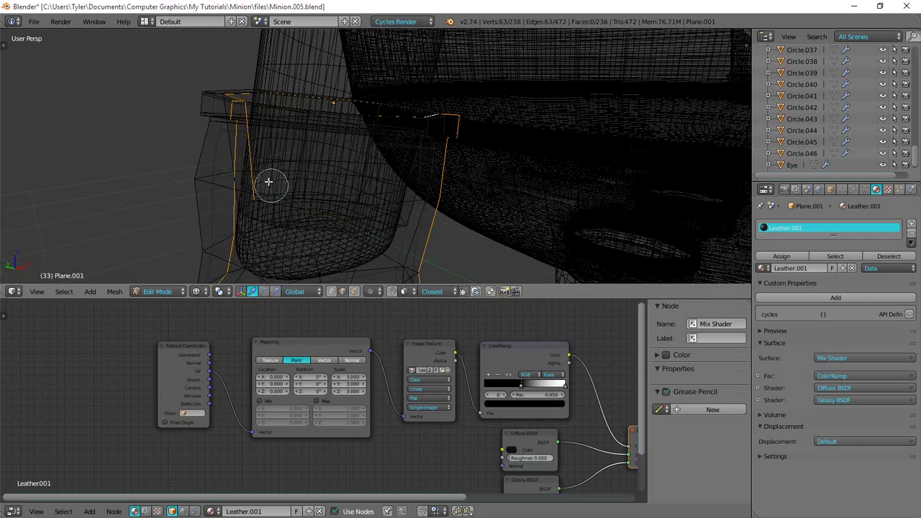
middle_click_drag(271, 167, 305, 245, "ctrl")
key("z")
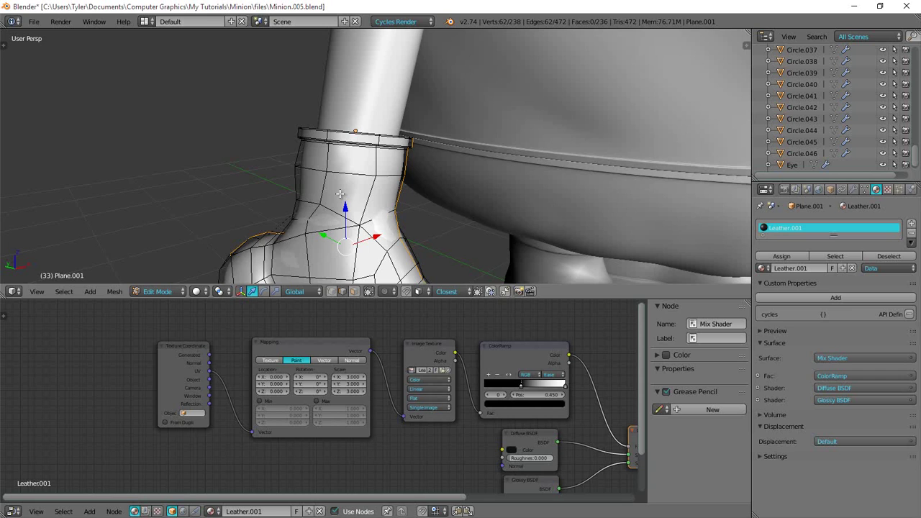
key("u")
left_click(340, 193)
key("ctrl+e")
left_click(340, 193)
- Select the whole glove mesh, unwrap it along the marked seam, and return to object mode
key("a")
key("a")
key("u")
left_click(500, 159)
scroll(370, 209, "down", 5)
key("Tab")
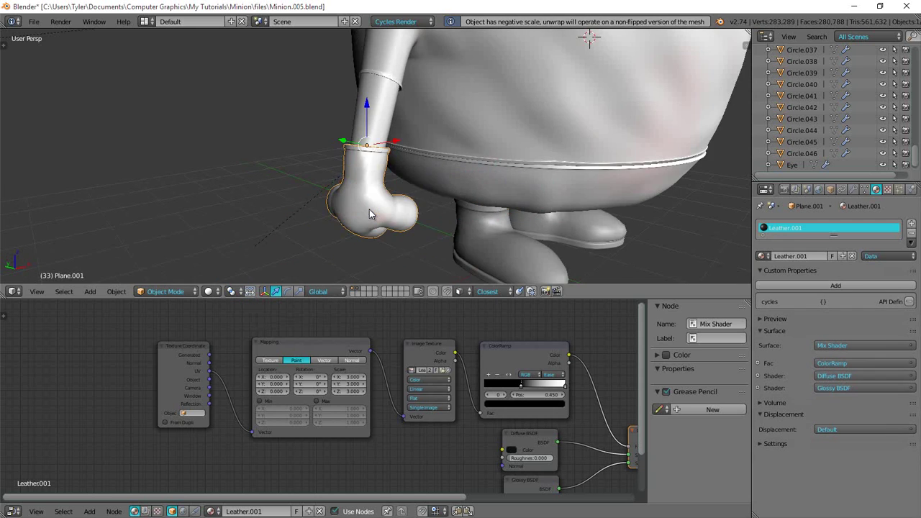
- Return to the camera view and examine the glove's leather texture up close in rendered shading
key("KP_0")
key("z")
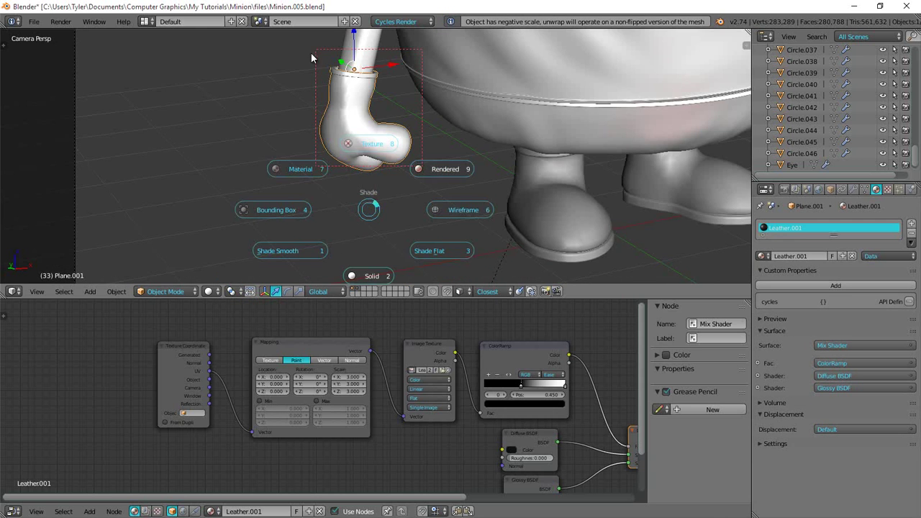
left_click(408, 156)
scroll(390, 173, "up", 2)
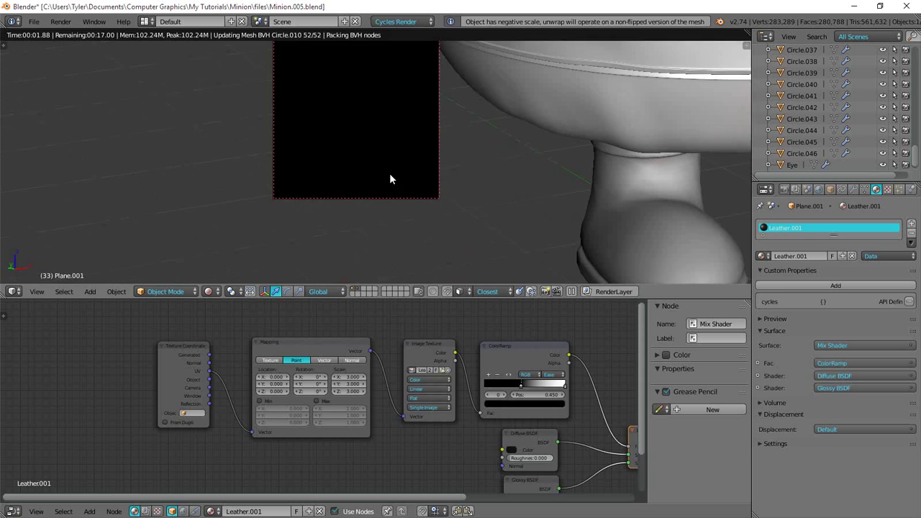
scroll(384, 216, "up", 2)
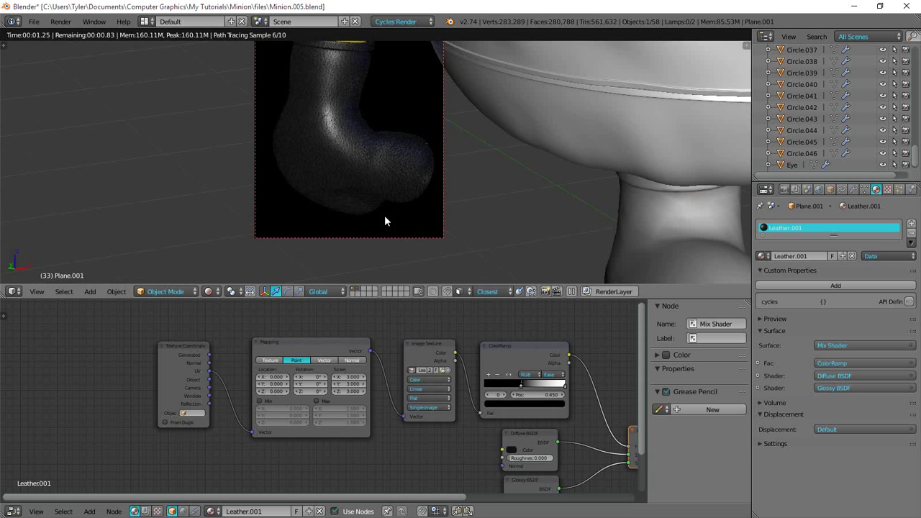
scroll(380, 206, "down", 2)
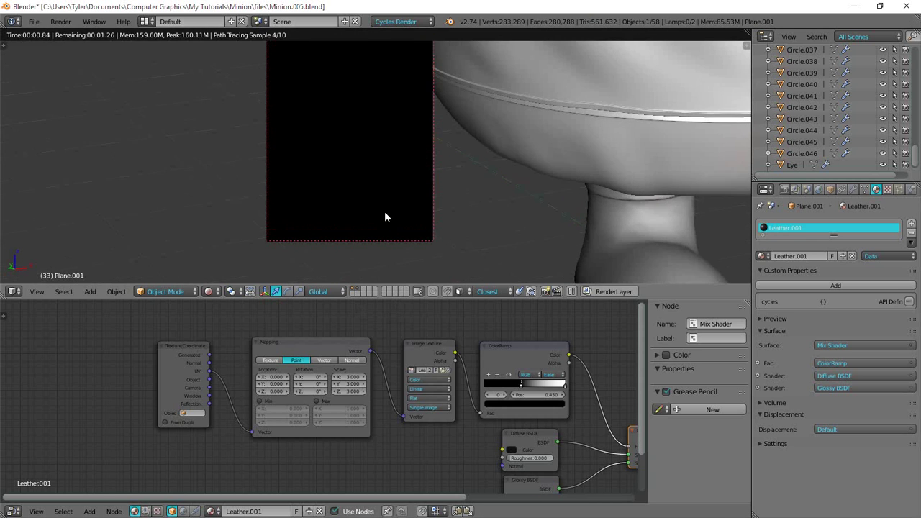
- Darken the Glossy BSDF color of the glove's leather to a value of 0.338
middle_click_drag(529, 496, 477, 451)
left_click(462, 464)
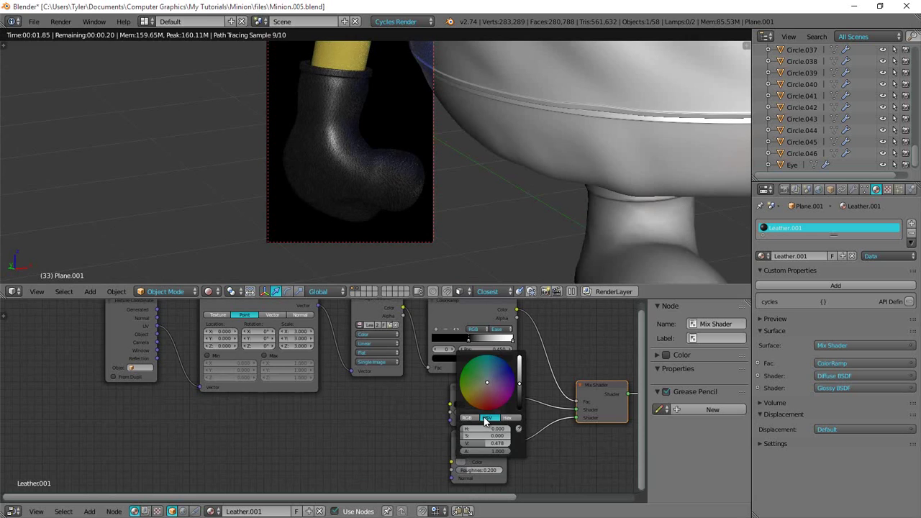
left_click_drag(521, 384, 523, 393)
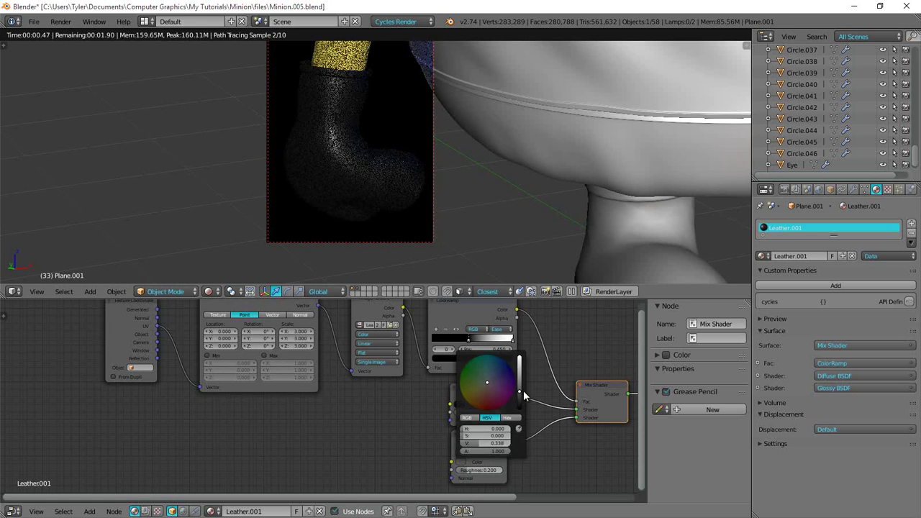
scroll(343, 389, "up", 1)
scroll(321, 385, "up", 2)
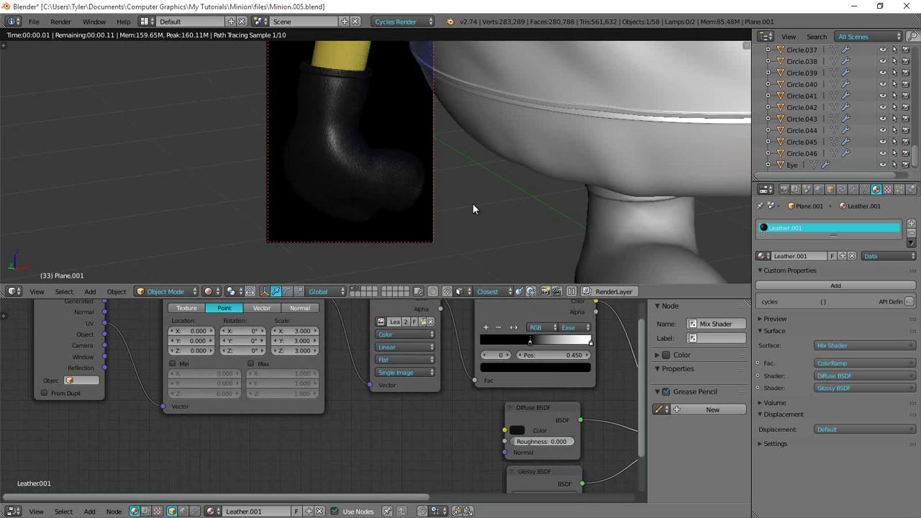
- Leave the rendered view for solid shading with the minion's hands and feet in view and nothing selected
scroll(473, 209, "down", 6)
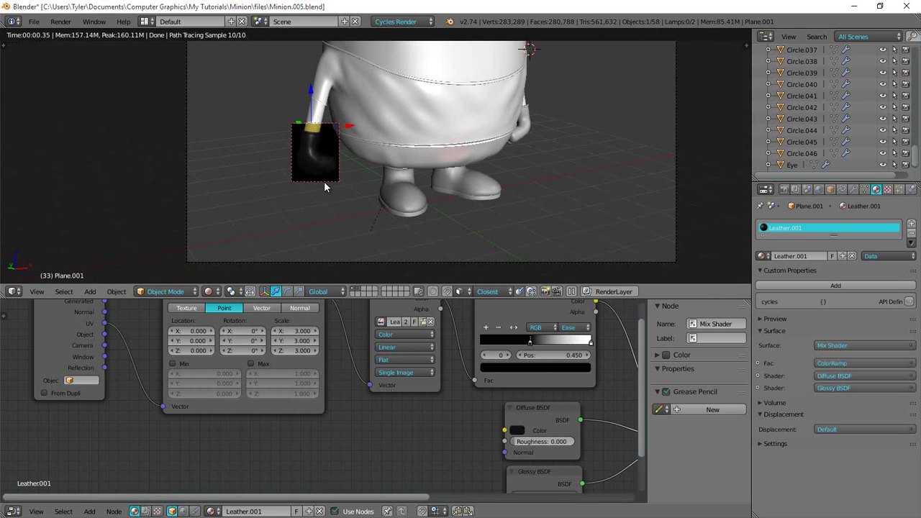
key("a")
key("z")
right_click(413, 209)
scroll(443, 199, "down", 3)
middle_click_drag(457, 187, 401, 200, "shift")
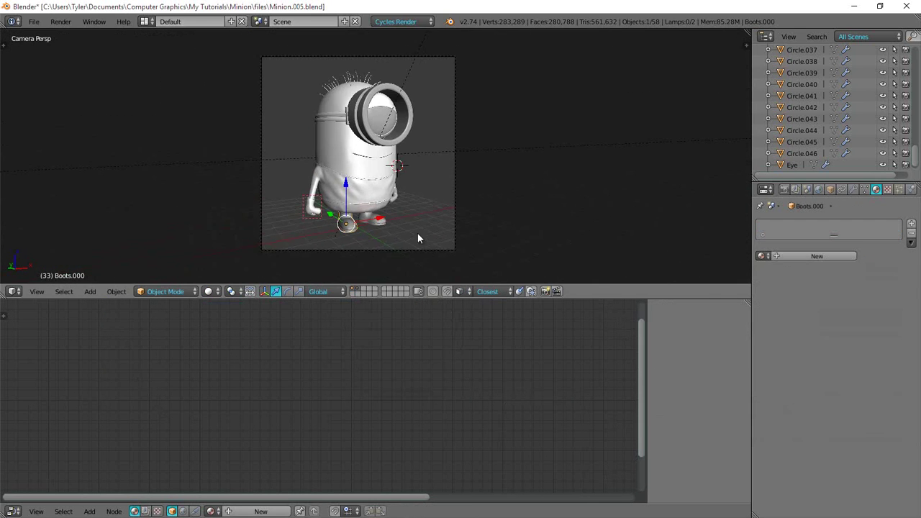
key("a")
scroll(392, 231, "up", 4)
scroll(384, 230, "down", 3)
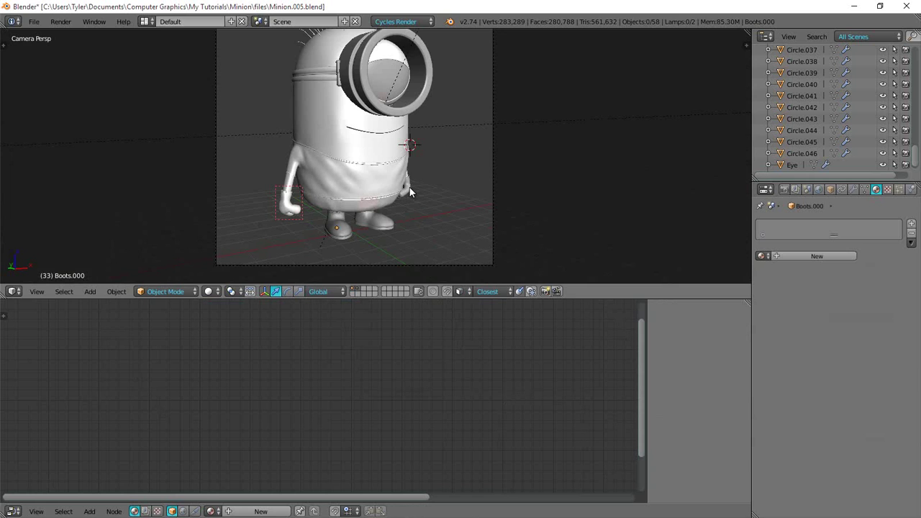
- Select the other glove, both boots and finally the finished glove, and link its Leather.001 material to all of them
right_click(410, 189)
right_click(383, 225, "shift")
right_click(298, 213, "shift")
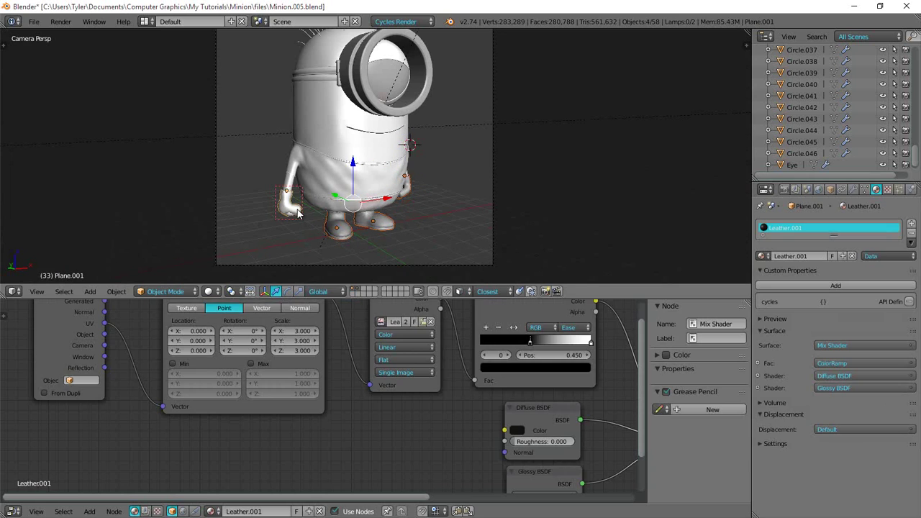
scroll(308, 225, "up", 3)
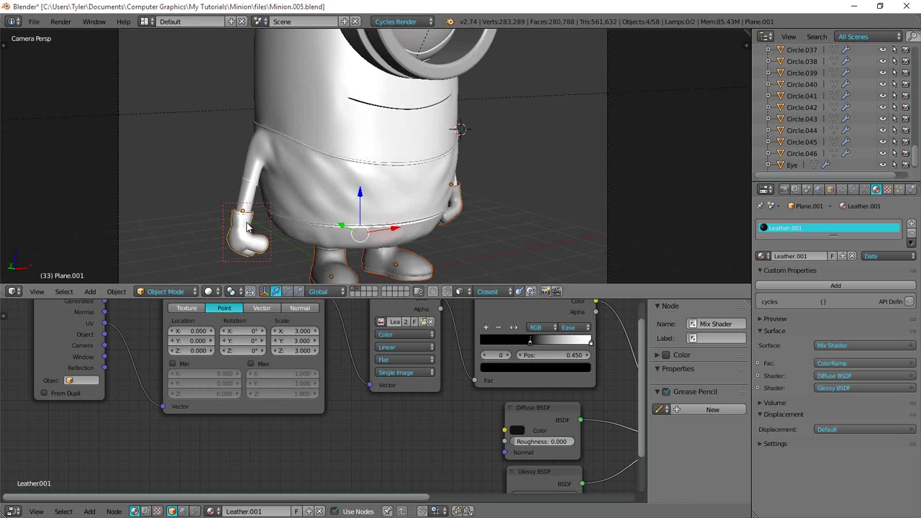
key("ctrl+l")
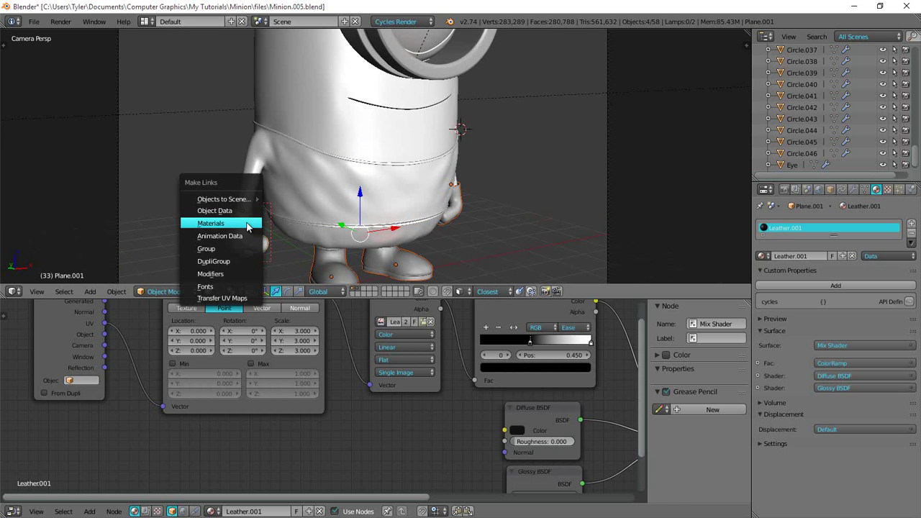
left_click(246, 225)
key("ctrl+l")
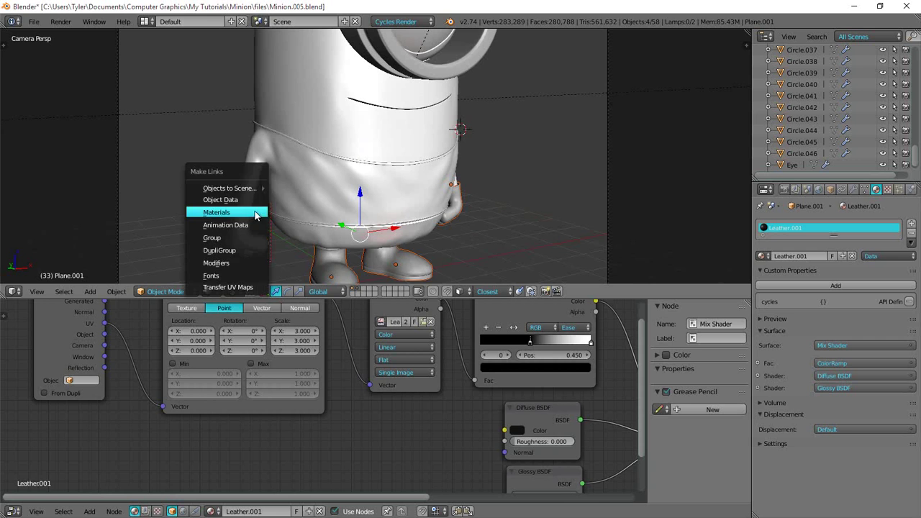
left_click(246, 216)
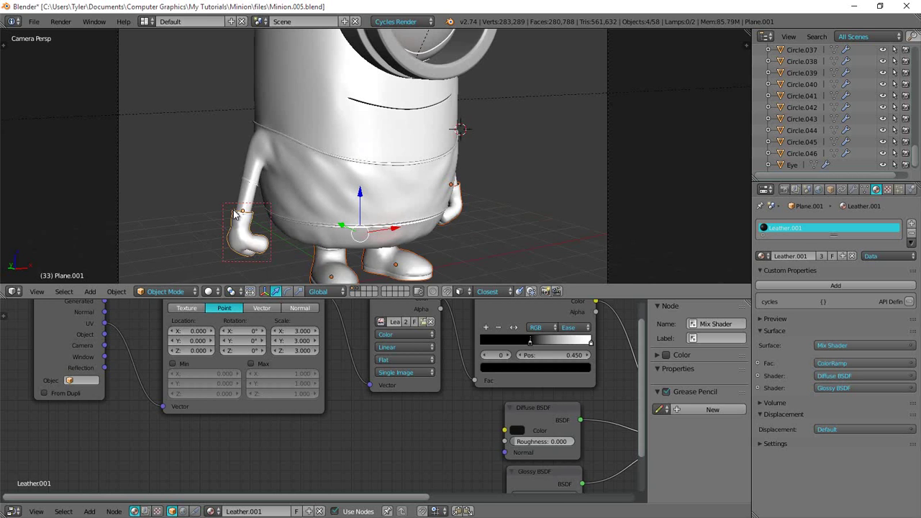
- Preview the minion's body in rendered shading inside a render border reaching from above the mouth down past the boots
scroll(284, 201, "down", 3)
key("z")
left_click(314, 144)
key("shift+b")
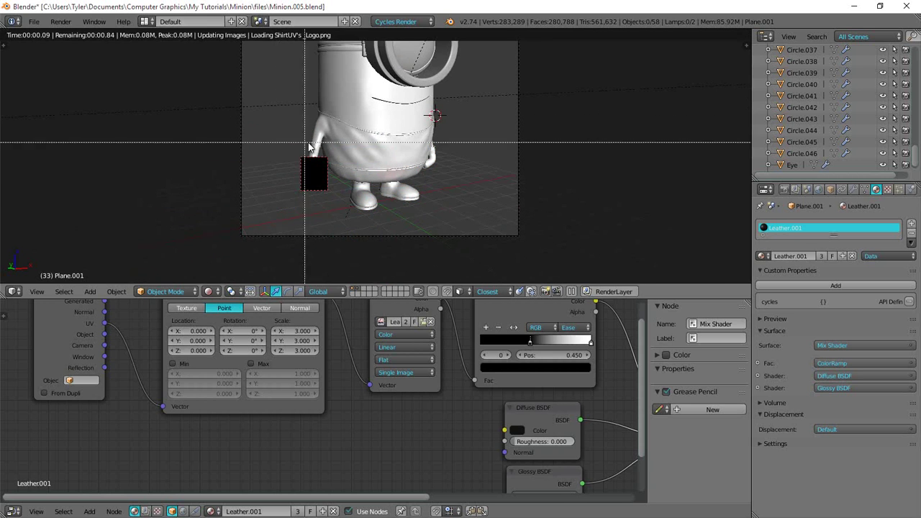
left_click_drag(266, 100, 449, 251)
scroll(449, 256, "up", 1)
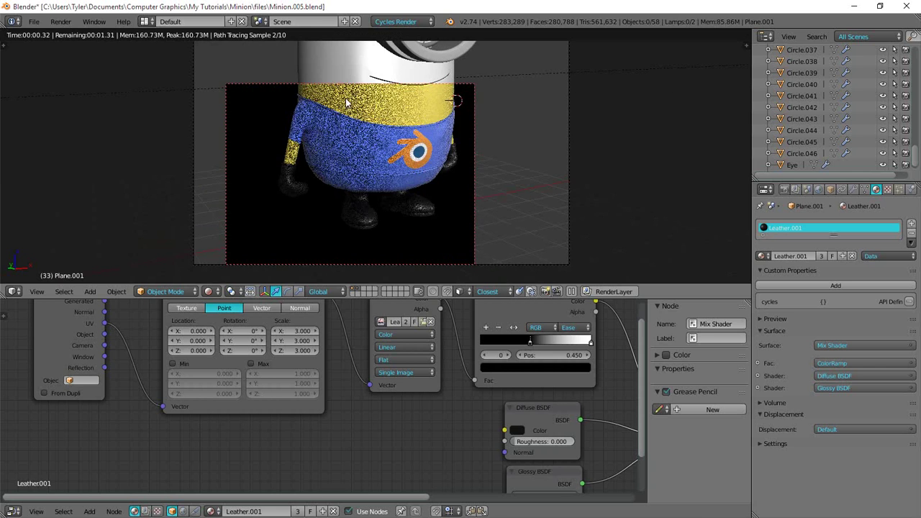
key("ctrl+b")
left_click_drag(261, 51, 490, 252)
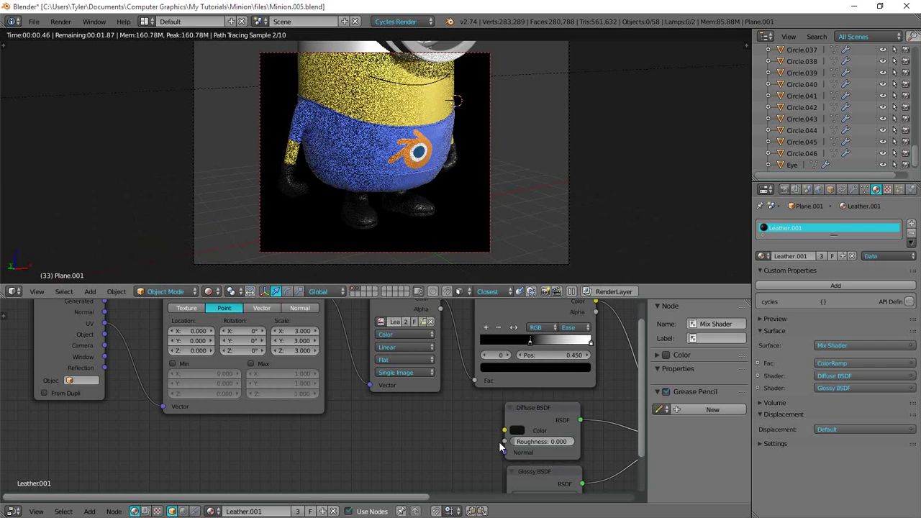
- Brighten the Glossy BSDF color of the shared leather material to a value of about 0.45
middle_click_drag(485, 404, 402, 324)
left_click(438, 430)
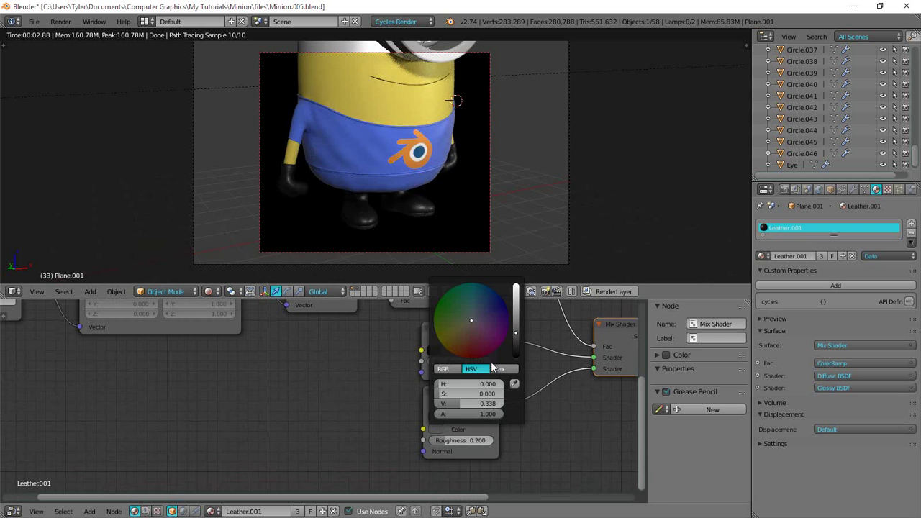
left_click_drag(518, 326, 517, 323)
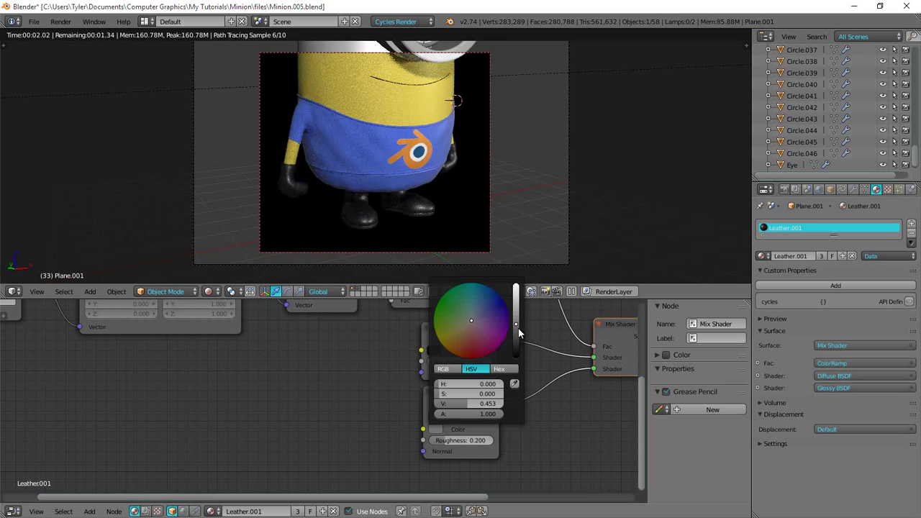
left_click(518, 329)
- Enlarge the render border to cover the whole camera frame and preview the complete minion
scroll(498, 114, "down", 2)
key("shift+b")
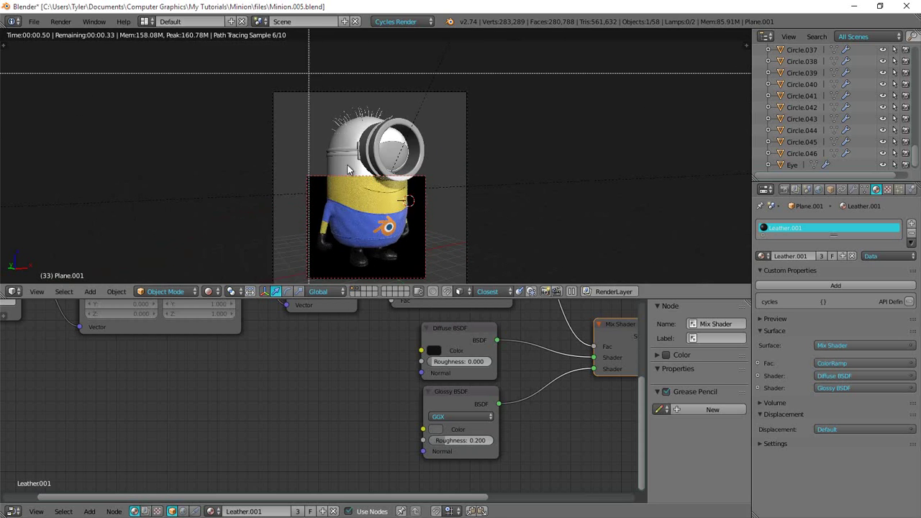
left_click_drag(319, 92, 423, 284)
middle_click_drag(420, 214, 430, 190, "shift")
key("shift+b")
left_click_drag(264, 37, 487, 269)
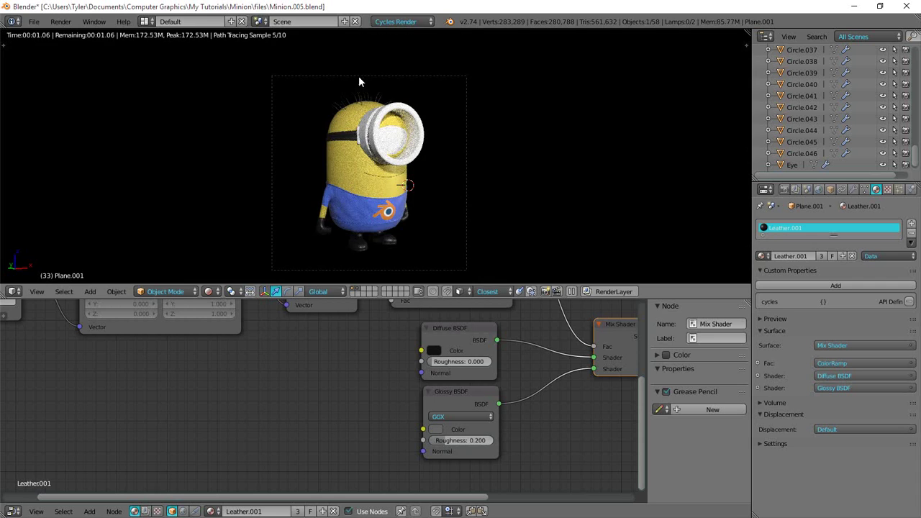
- Limit the render border to the minion's head and goggles, and switch the viewport back to solid shading
key("shift+b")
left_click_drag(401, 153, 412, 168)
key("ctrl+b")
mouse_move(360, 88)
left_mouse_down()
mouse_move(404, 174)
mouse_move(295, 76)
left_mouse_up()
key("ctrl+b")
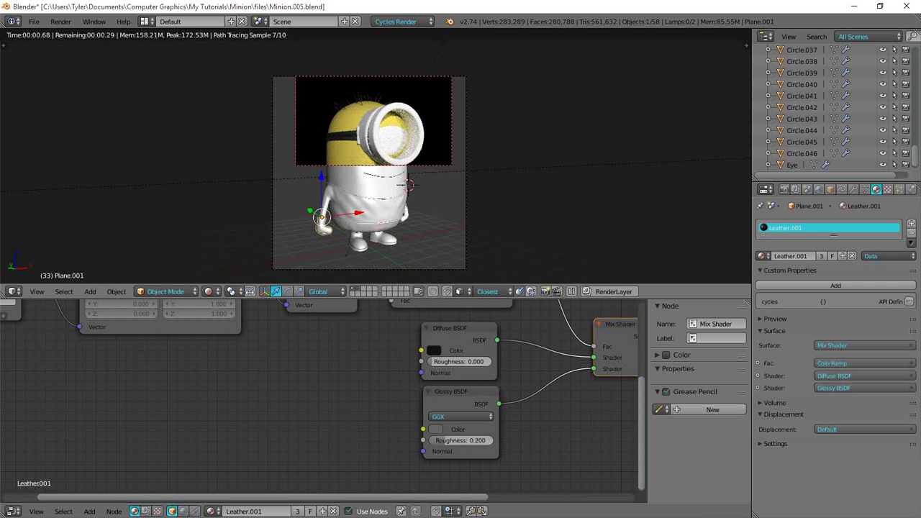
key("shift+z")
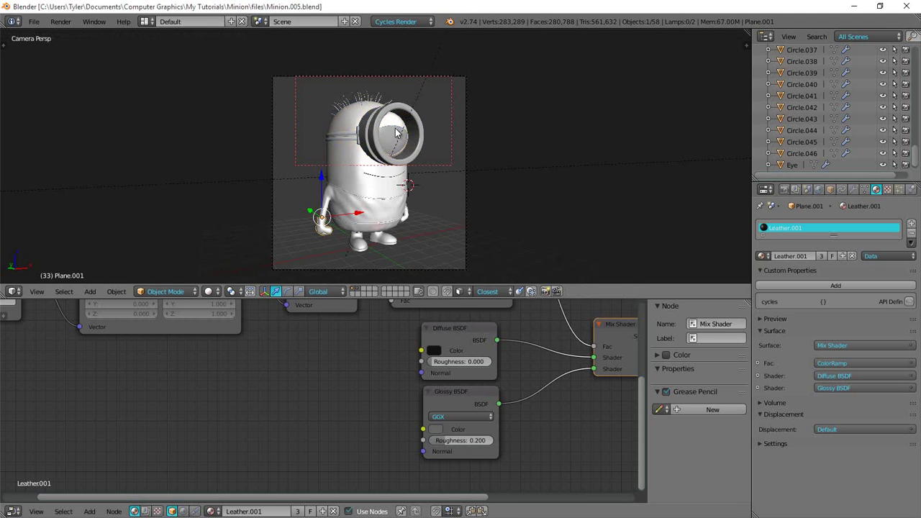
- Redraw the render border more tightly around the head and goggles, from the hair down to the mouth
scroll(365, 137, "up", 4)
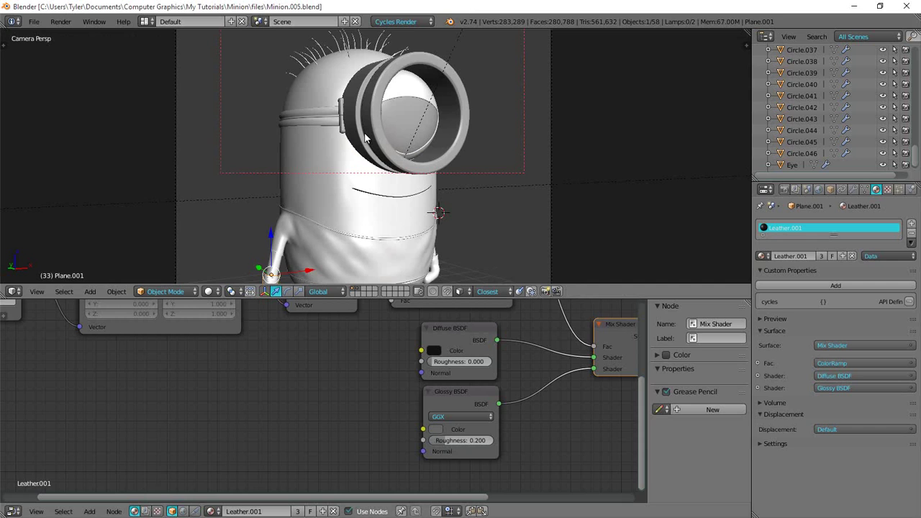
middle_click_drag(365, 139, 376, 162, "shift")
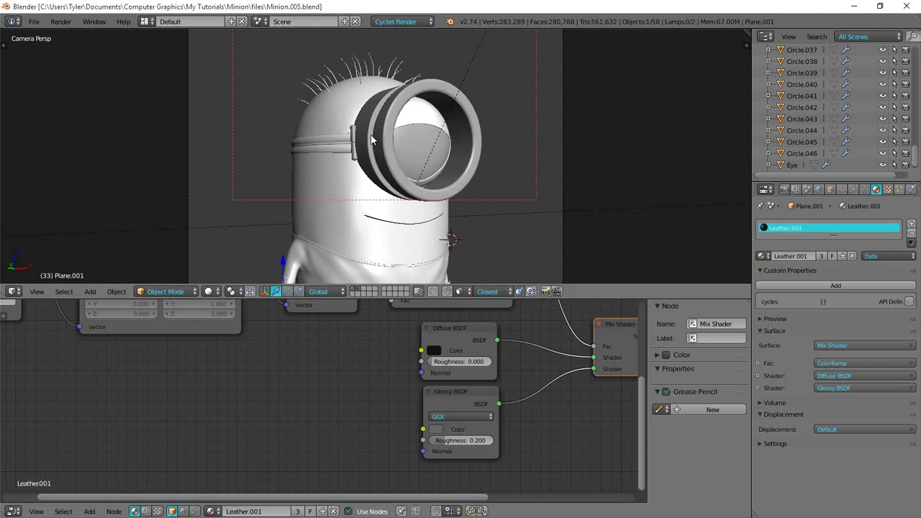
key("ctrl+b")
left_click_drag(247, 63, 497, 211)
- Select the front ring of the goggles and give it a new material
right_click(481, 144)
scroll(661, 204, "down", 4)
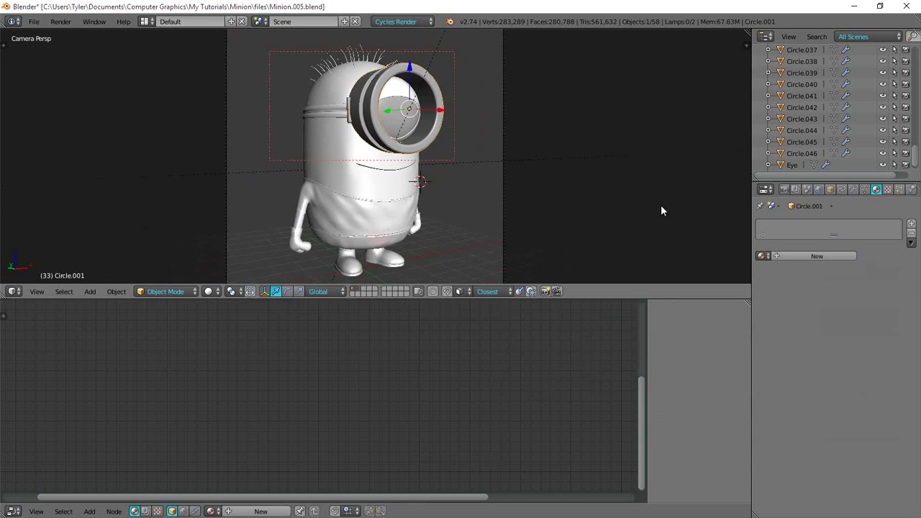
left_click(788, 257)
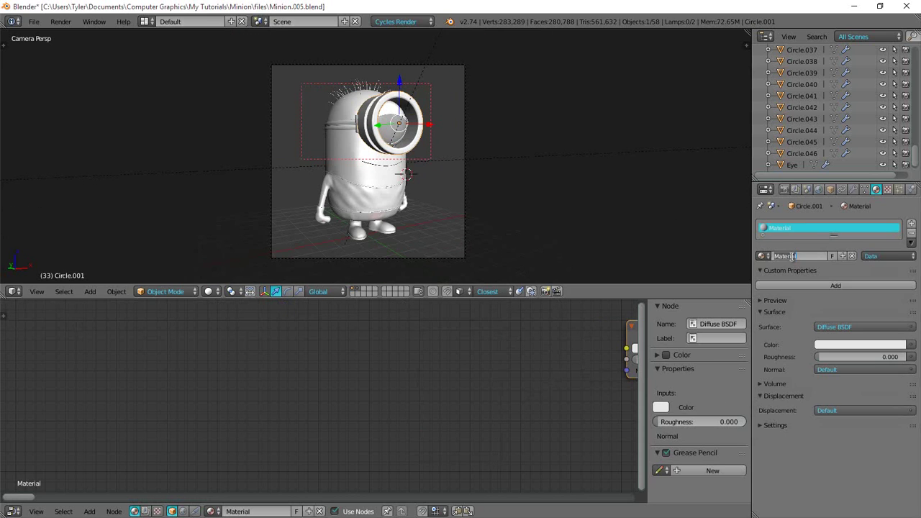
- Rename the new goggle material to Goggle
double_click(792, 257)
type("Goggle")
key("Return")
left_click(793, 257)
left_click(799, 257)
type("s")
key("Return")
key("BackSpace")
key("Return")
- Add a Glossy BSDF node and place it directly below the Diffuse BSDF in the Goggle material
scroll(428, 135, "up", 4)
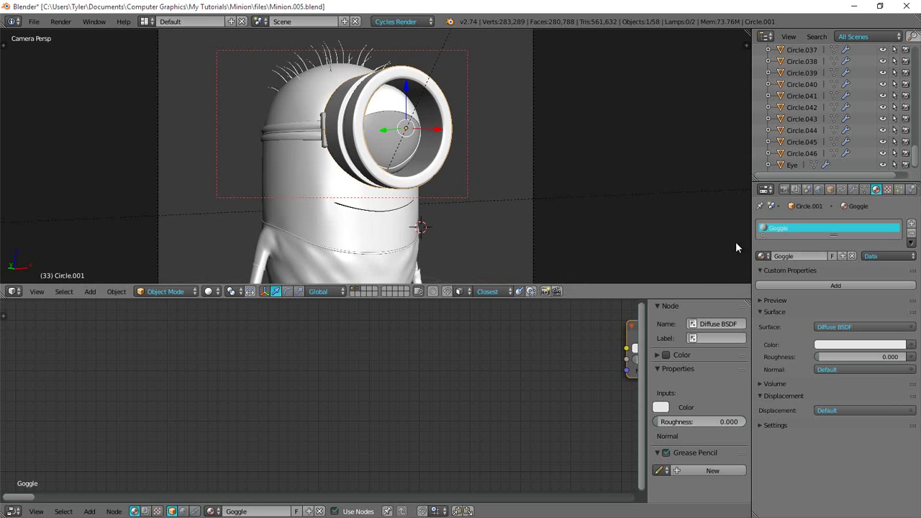
key("Home")
left_click_drag(360, 337, 242, 344)
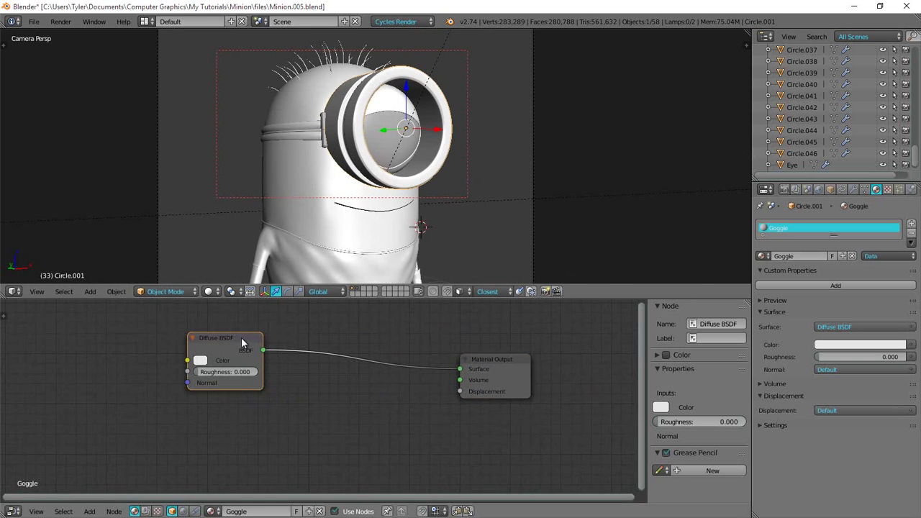
key("shift+a")
left_click(290, 326)
type("glo")
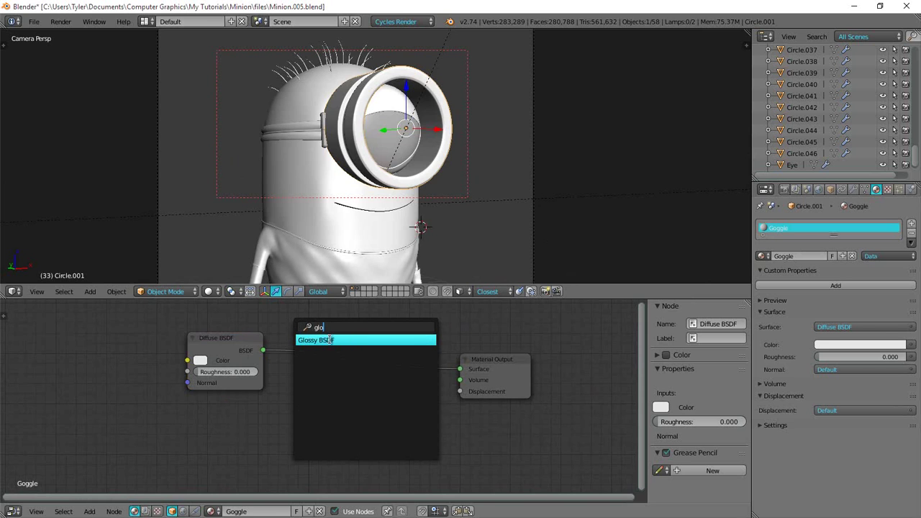
key("Return")
left_click(230, 413)
- Insert a Mix Shader between the Diffuse BSDF and the Material Output, and connect the Glossy BSDF to its second shader input
key("shift+a")
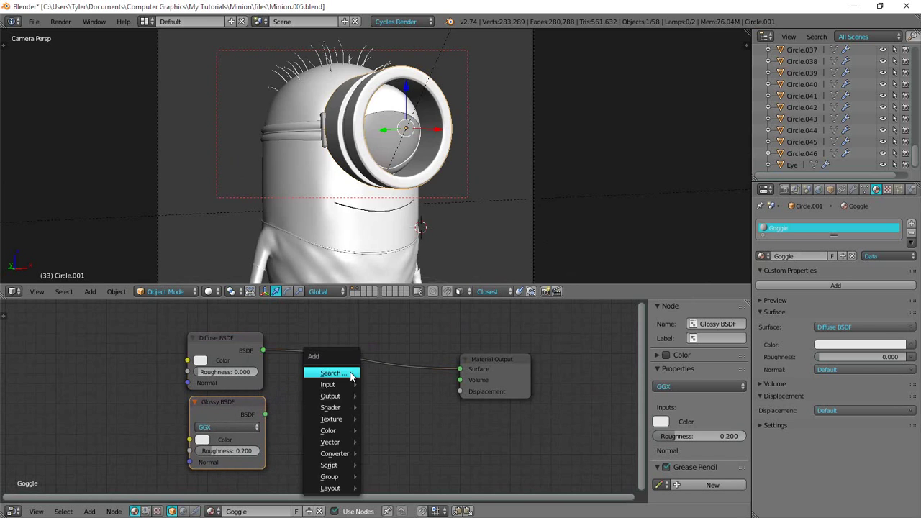
left_click(348, 372)
type("mix")
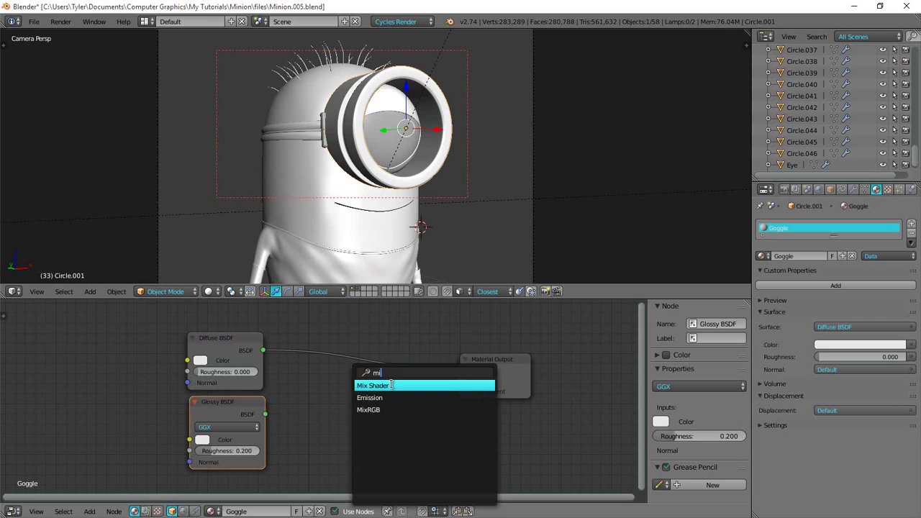
key("Return")
left_click(374, 367)
left_click_drag(267, 416, 337, 385)
left_click(255, 399)
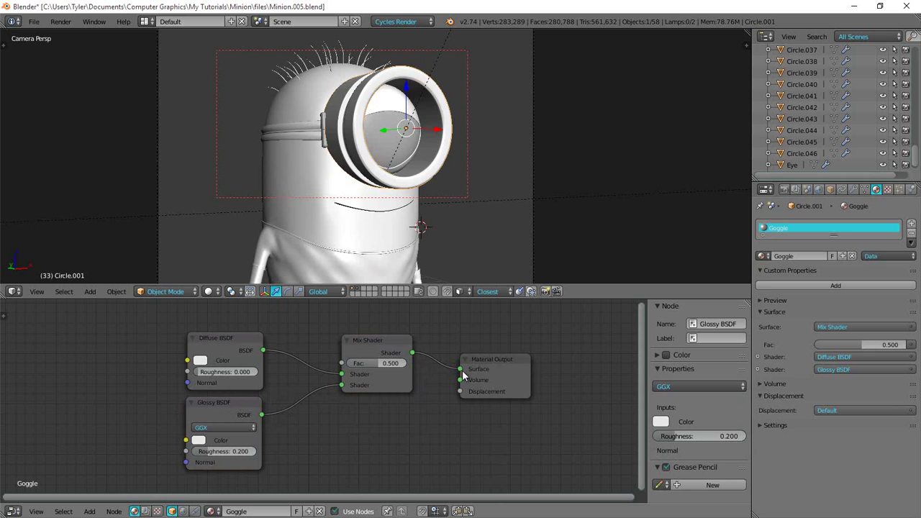
- Route the Glossy BSDF straight to the Material Output and preview it in rendered shading
left_click(221, 404, "ctrl+shift")
key("z")
left_click(499, 139)
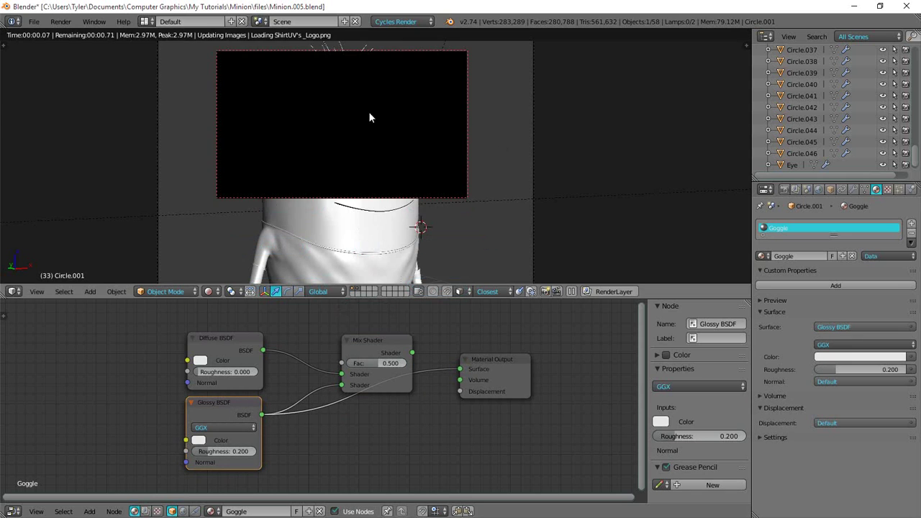
- Redraw the render border around the goggles and the front of the head, including the hair
key("ctrl+b")
left_click_drag(298, 60, 465, 195)
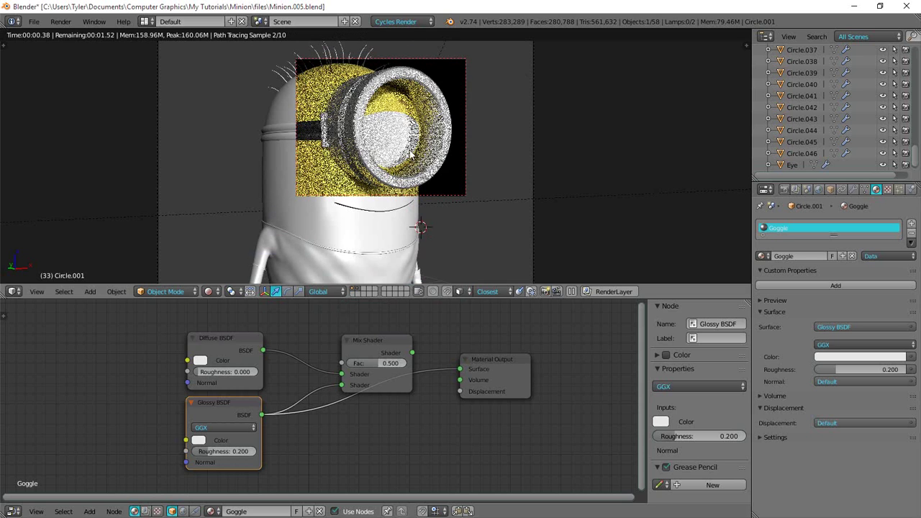
key("ctrl+b")
mouse_move(282, 77)
left_mouse_down()
mouse_move(456, 171)
mouse_move(473, 193)
left_mouse_up()
key("ctrl+b")
mouse_move(272, 44)
left_mouse_down()
mouse_move(434, 173)
mouse_move(487, 191)
left_mouse_up()
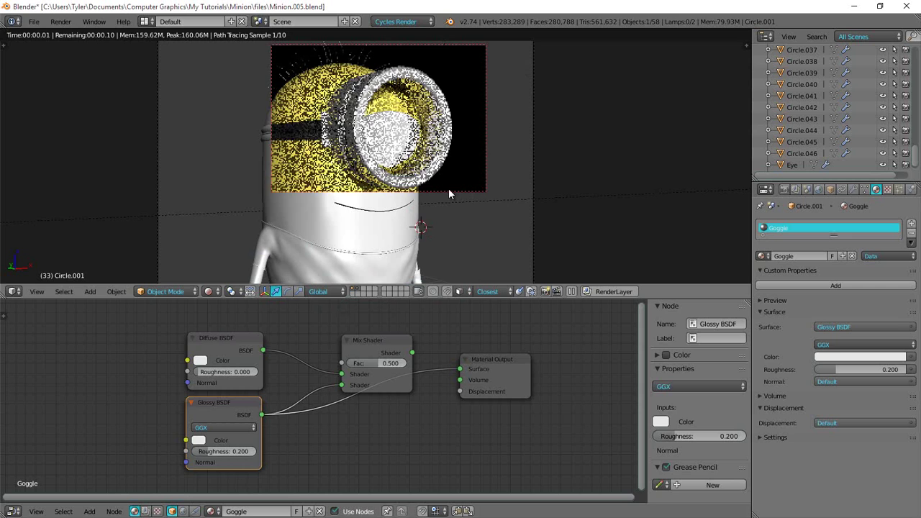
- Set the Glossy BSDF distribution to Sharp, preview it in rendered shading and check the World settings
key("z")
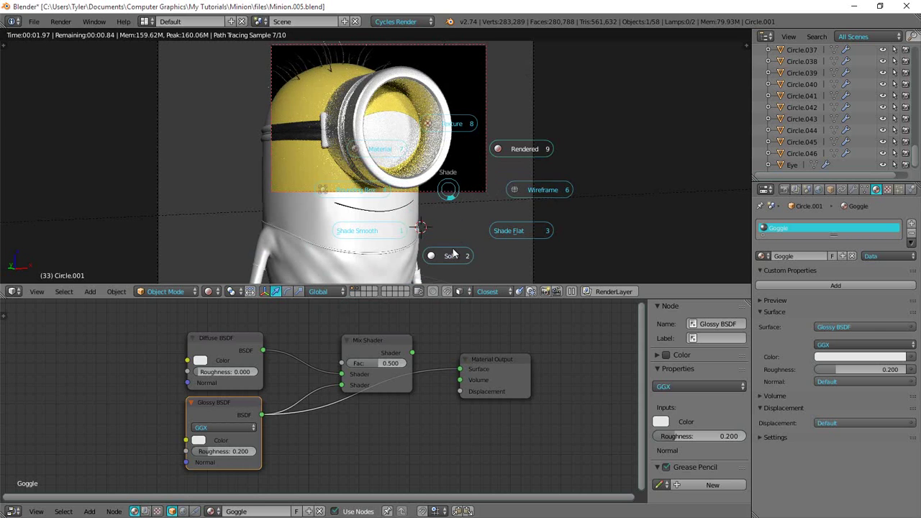
left_click(452, 254)
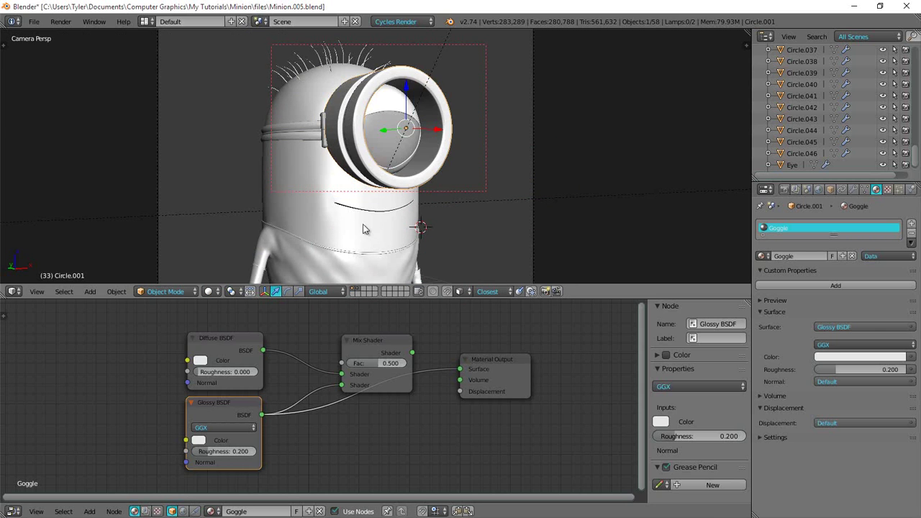
left_click(230, 426)
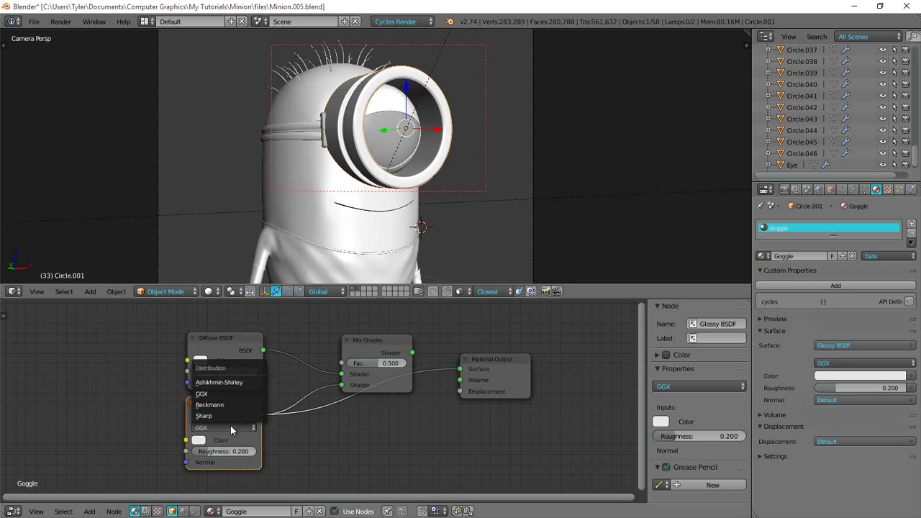
left_click(228, 415)
key("z")
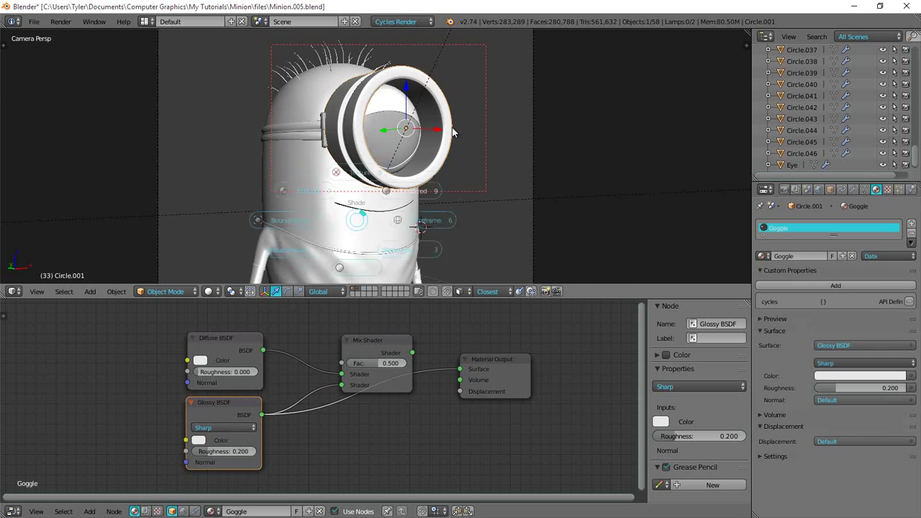
left_click(452, 126)
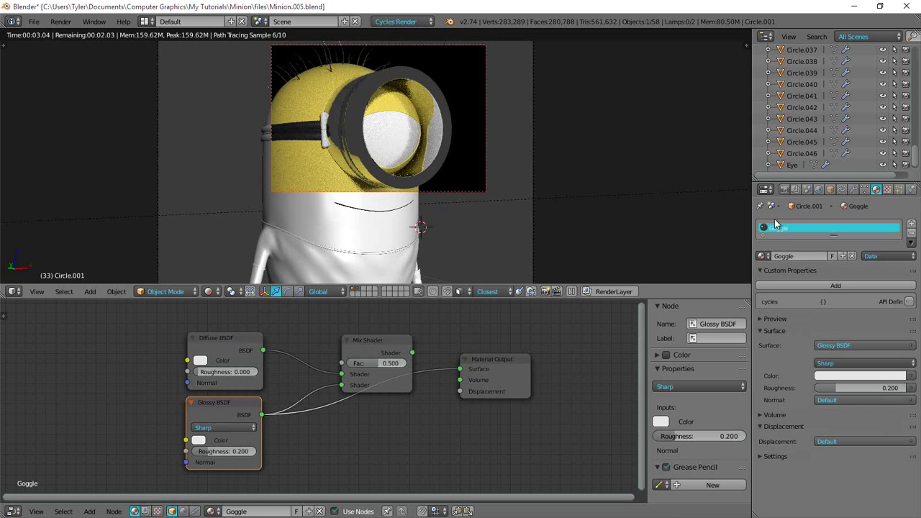
left_click(819, 188)
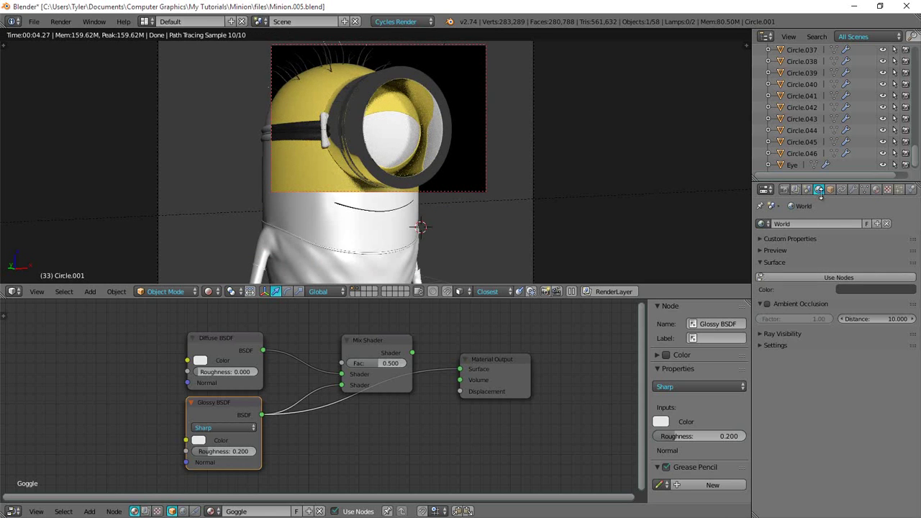
left_click(873, 188)
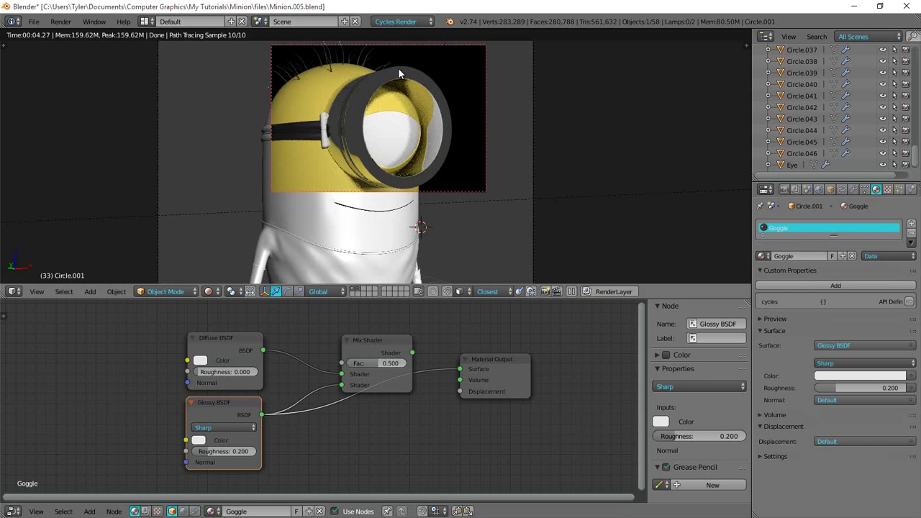
- Reconnect the Mix Shader to the Material Output and compare the mixed result with the Glossy BSDF alone
left_click(403, 349)
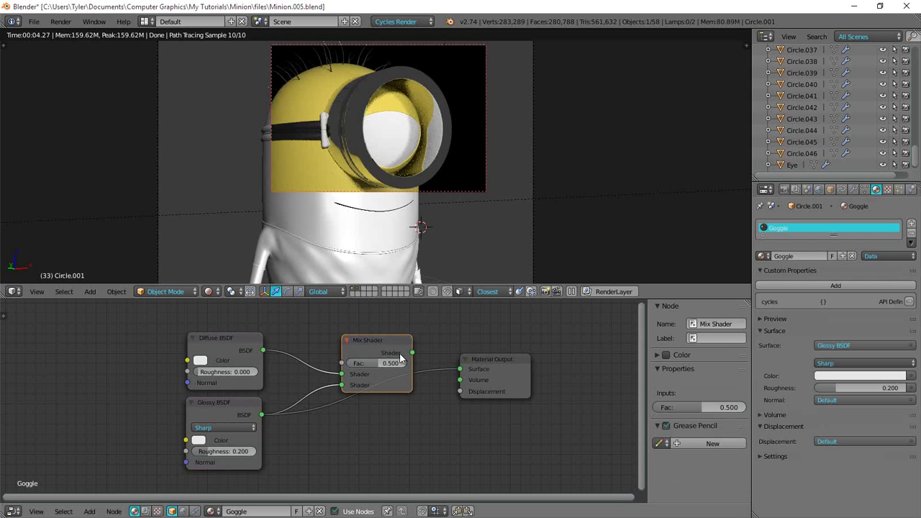
left_click_drag(413, 353, 459, 370)
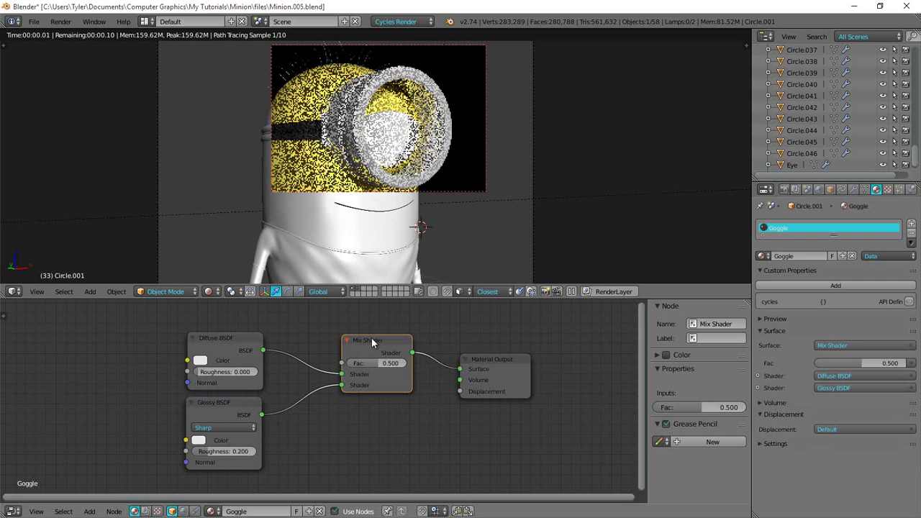
left_click_drag(371, 338, 384, 343)
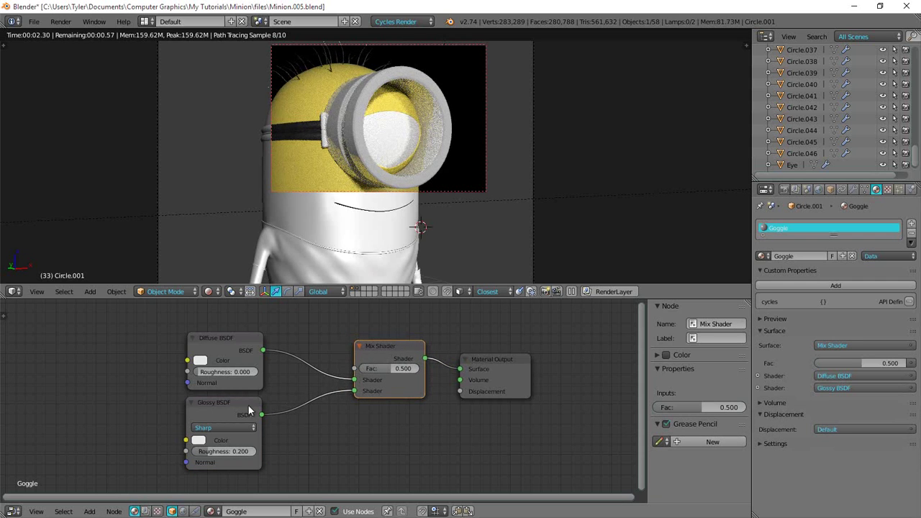
left_click(213, 403, "ctrl+shift")
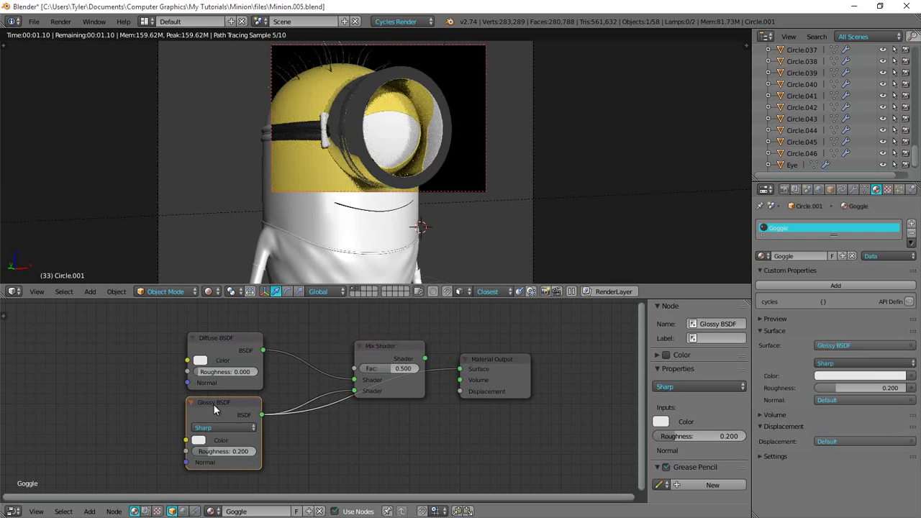
left_click(474, 358)
left_click(379, 352, "ctrl+shift")
- Set the Mix Shader's Fac to 0.05 and keep the Glossy BSDF distribution at Sharp
scroll(413, 373, "up", 2)
middle_click_drag(339, 375, 375, 349)
left_click(311, 324)
scroll(376, 349, "up", 1)
left_click(480, 332)
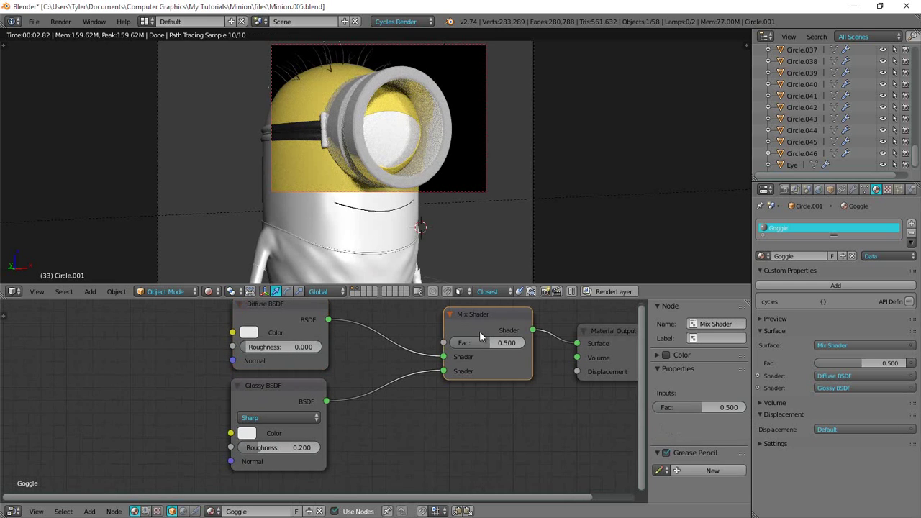
left_click(493, 343)
key("BackSpace")
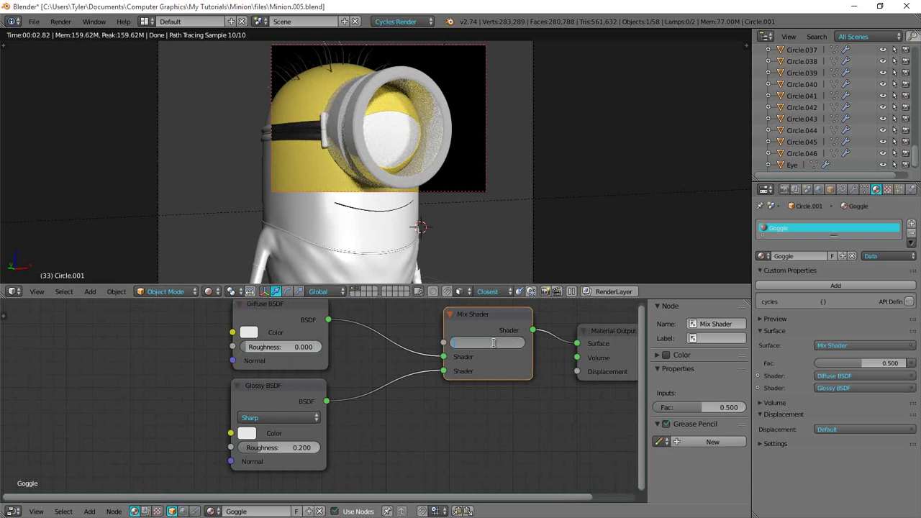
type(".05")
key("Return")
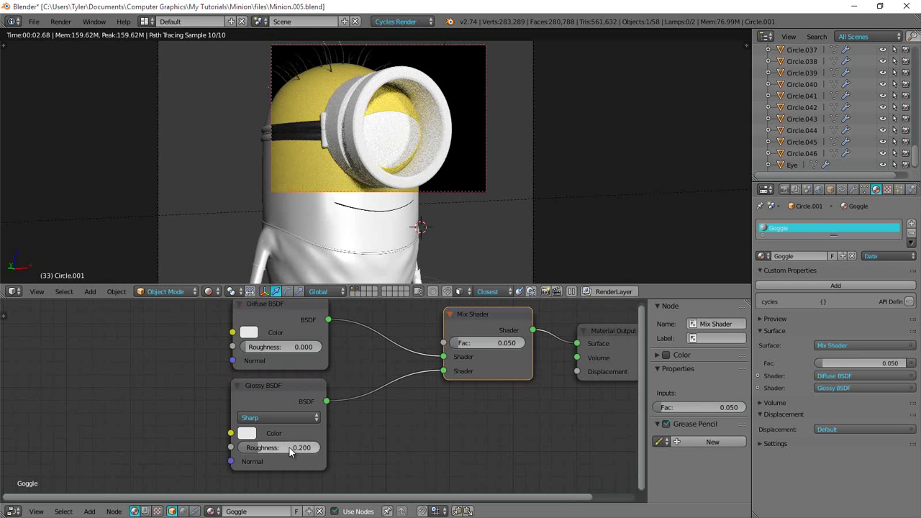
left_click(286, 417)
left_click(288, 407)
- Delete the Diffuse BSDF and Mix Shader nodes, and connect the Glossy BSDF directly to the Material Output's Surface
scroll(288, 407, "down", 2)
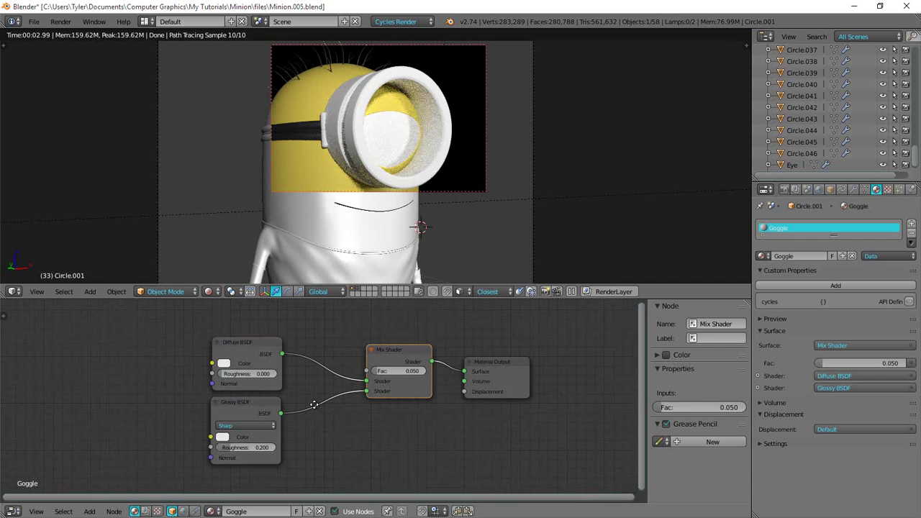
key("b")
left_click_drag(209, 333, 403, 393)
key("x")
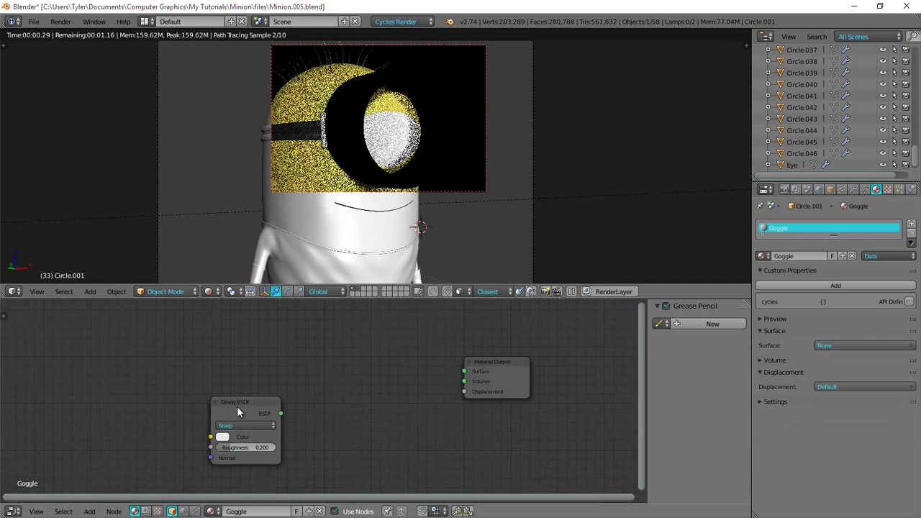
left_click_drag(237, 406, 465, 371)
- Set the Glossy BSDF distribution to GGX and its roughness to 0.05
scroll(305, 378, "up", 1)
scroll(306, 384, "up", 1)
left_click(303, 368)
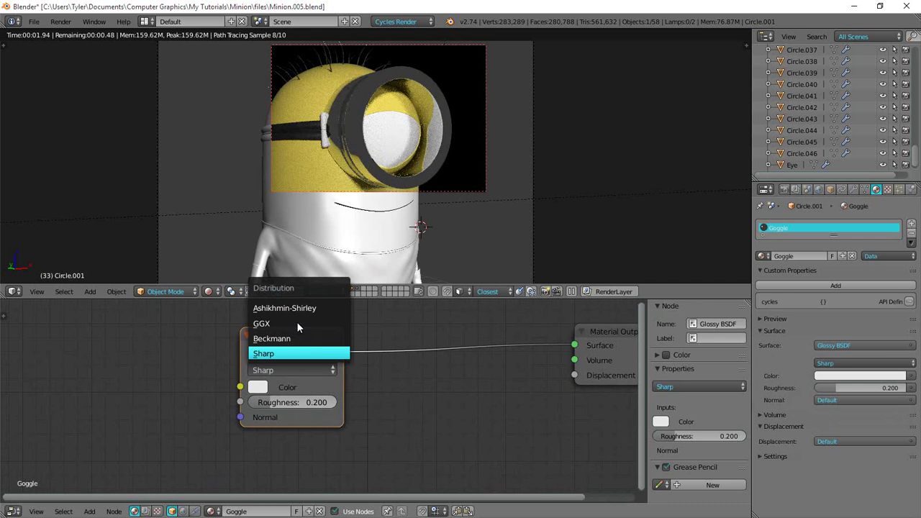
left_click(297, 325)
left_click(305, 403)
type("0.")
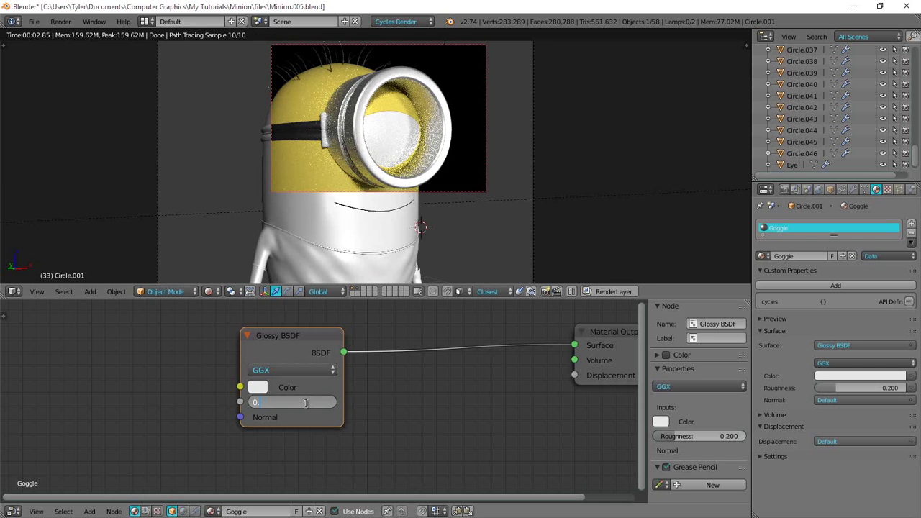
type("05")
key("Return")
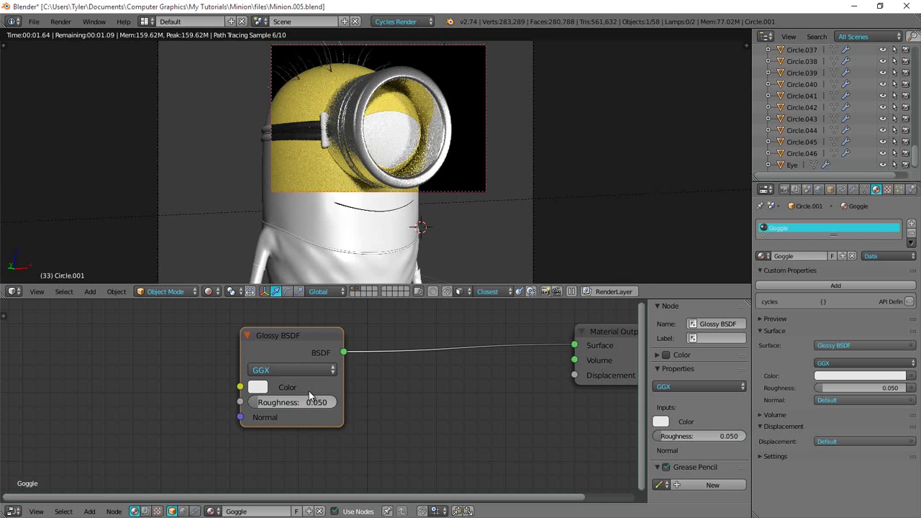
- Move the Glossy BSDF node closer to the Material Output node
scroll(321, 403, "down", 6)
middle_click_drag(447, 400, 349, 399)
middle_click_drag(277, 414, 367, 386)
scroll(374, 357, "up", 4)
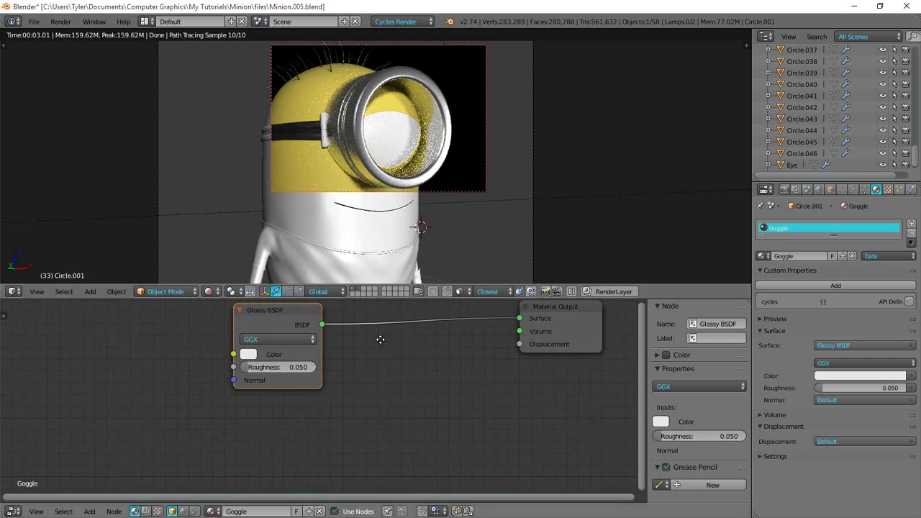
middle_click_drag(381, 339, 339, 384)
left_click_drag(232, 364, 302, 354)
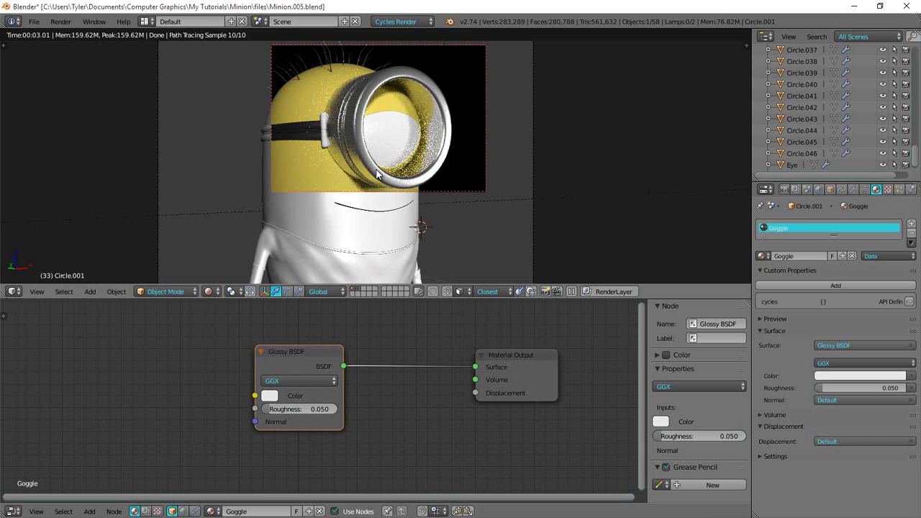
- Switch the viewport back to solid shading with the whole minion in view
scroll(376, 174, "down", 4)
key("z")
left_click(376, 231)
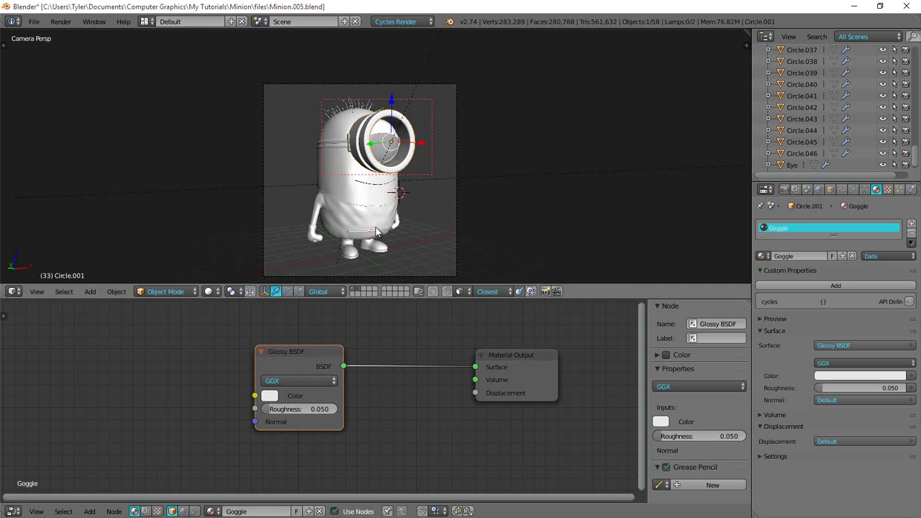
middle_click_drag(375, 232, 382, 210, "shift")
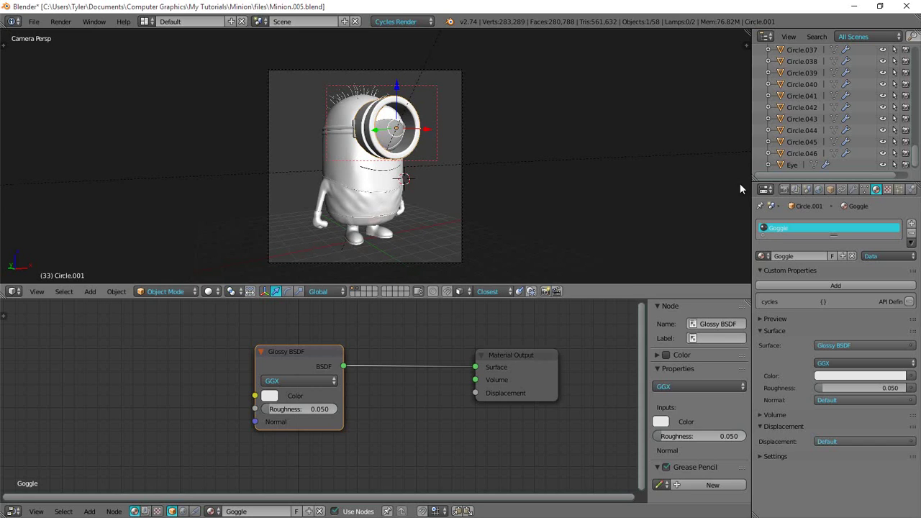
- Enable nodes for the World surface, set its color to an Environment Texture and load the hdrmaps_com image
left_click(818, 189)
left_click(817, 279)
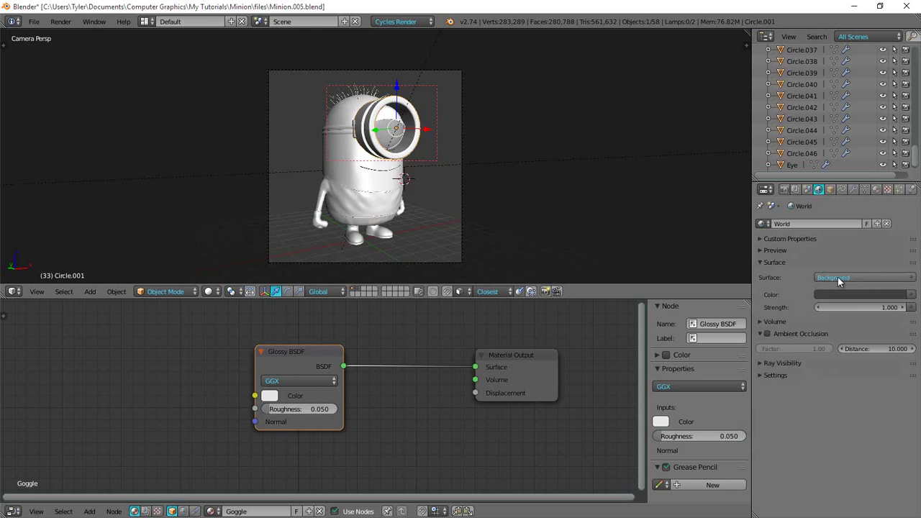
left_click(910, 300)
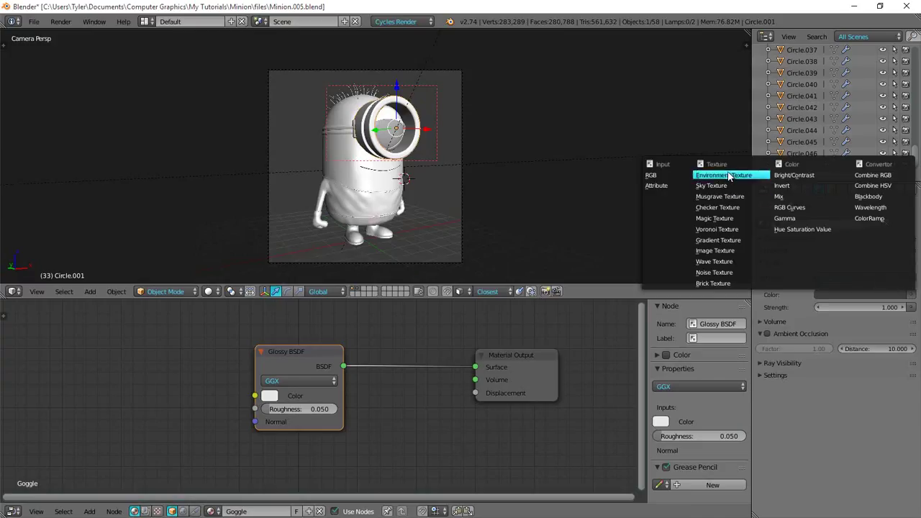
left_click(725, 175)
left_click(858, 307)
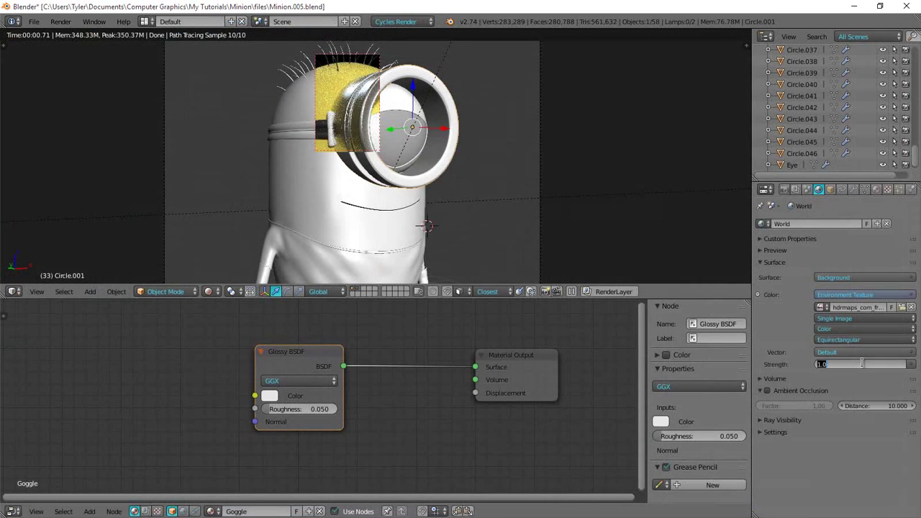
- Set the World environment texture's strength to 0.5
left_click(821, 364)
type("0.5")
key("Return")
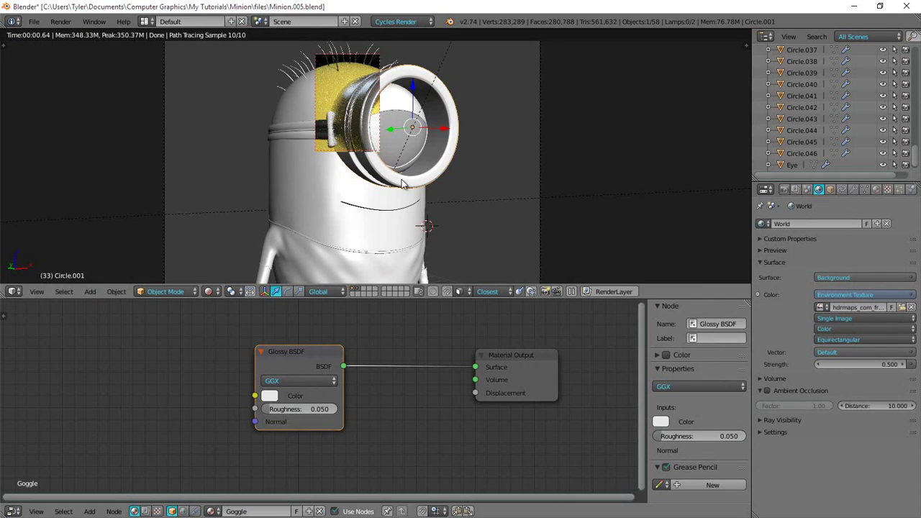
- Preview the minion's head and goggle in a redrawn render border and return the viewport to solid shading
key("ctrl+b")
left_click_drag(296, 55, 477, 192)
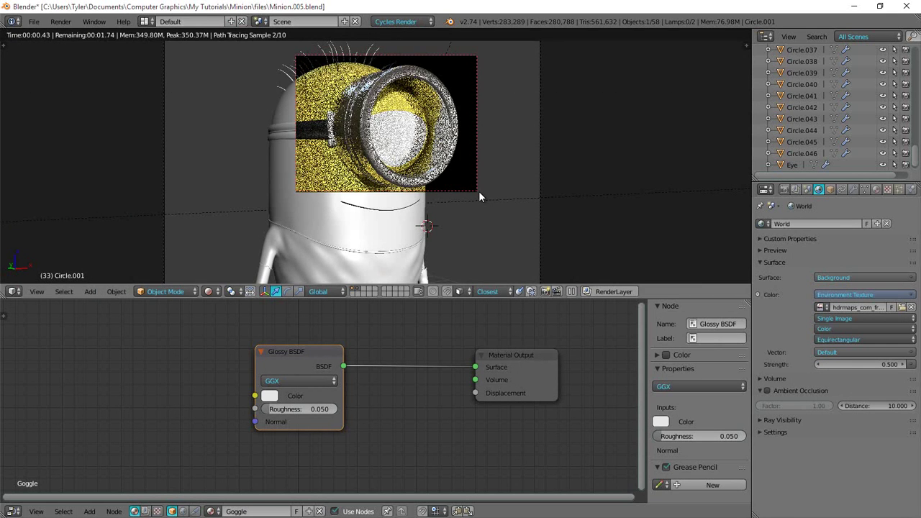
scroll(338, 126, "down", 3)
key("ctrl+b")
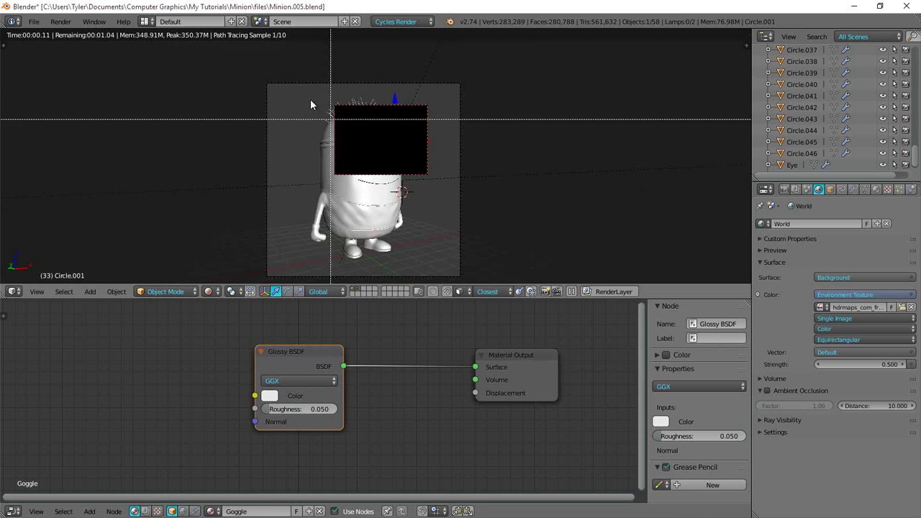
left_click_drag(310, 106, 431, 182)
scroll(430, 184, "up", 3)
key("shift+z")
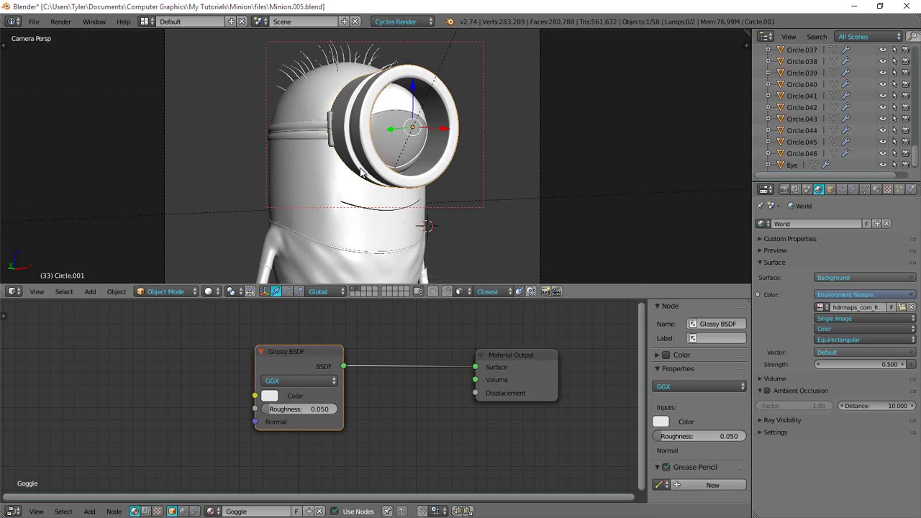
- Link the Goggle material from the goggle ring to the small strap bracket on its side
right_click(333, 120)
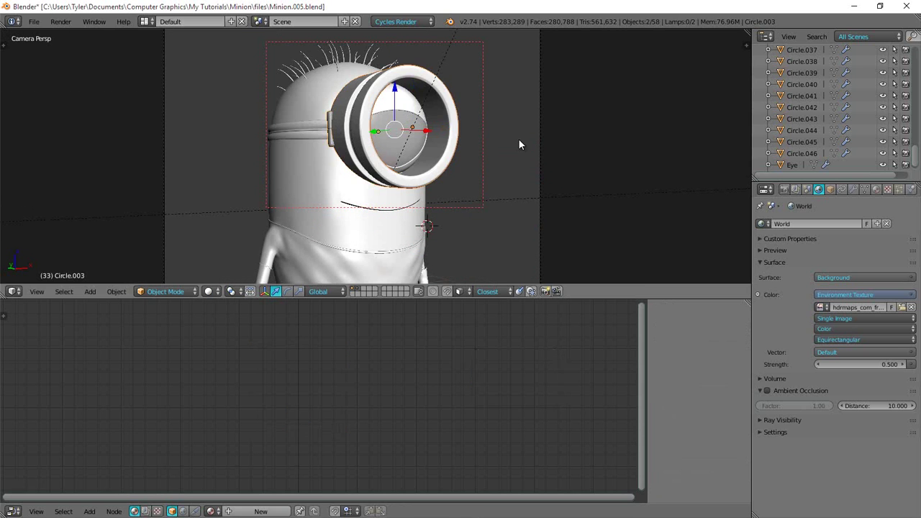
middle_click_drag(520, 144, 503, 110)
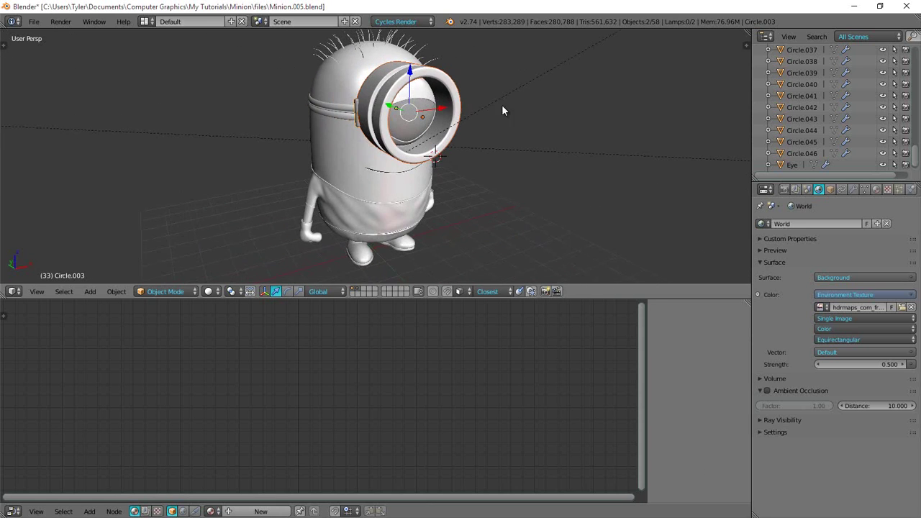
right_click(421, 85)
middle_click_drag(421, 85, 444, 67)
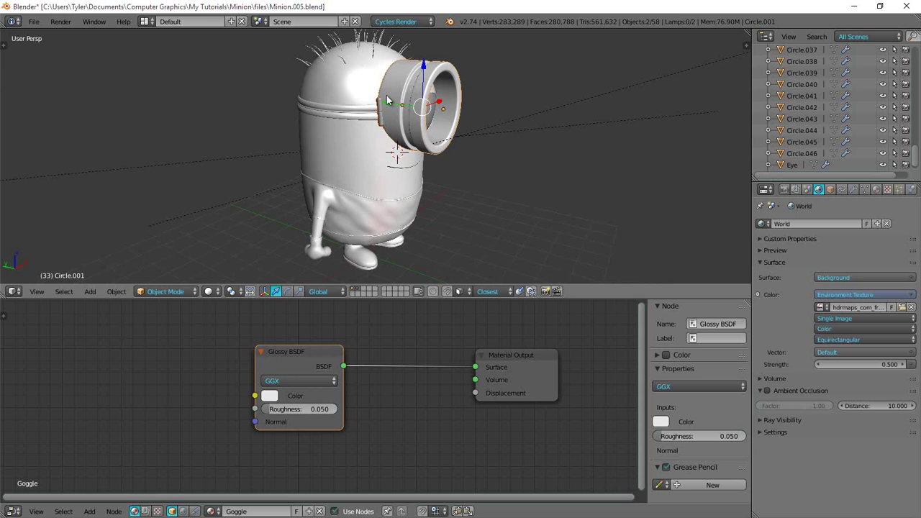
middle_click_drag(443, 110, 425, 112)
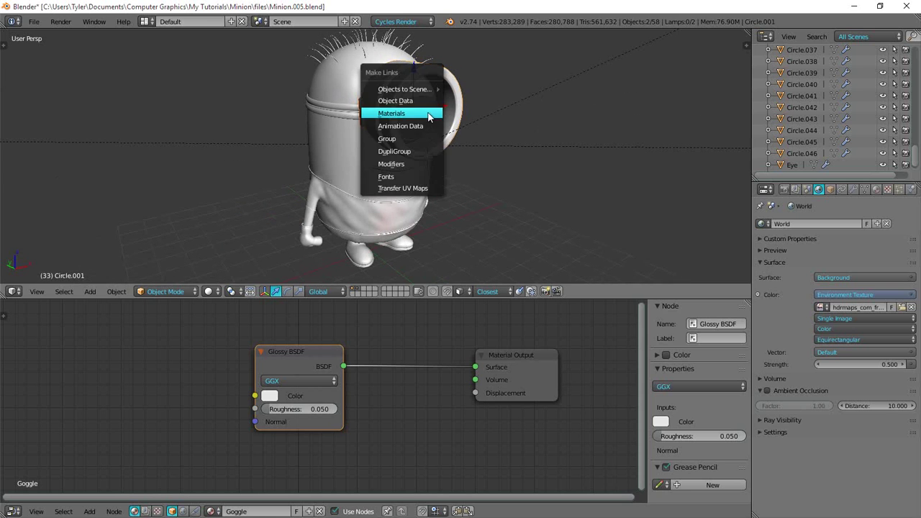
key("ctrl+l")
left_click(421, 115)
- Preview the metal goggle and its strap bracket in rendered shading from the camera, inside a render border around the goggle
key("KP_0")
key("z")
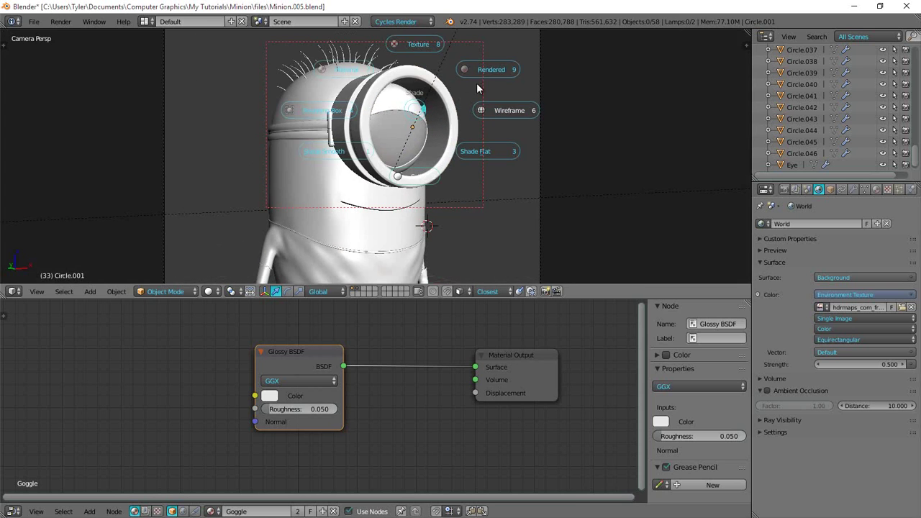
left_click(483, 79)
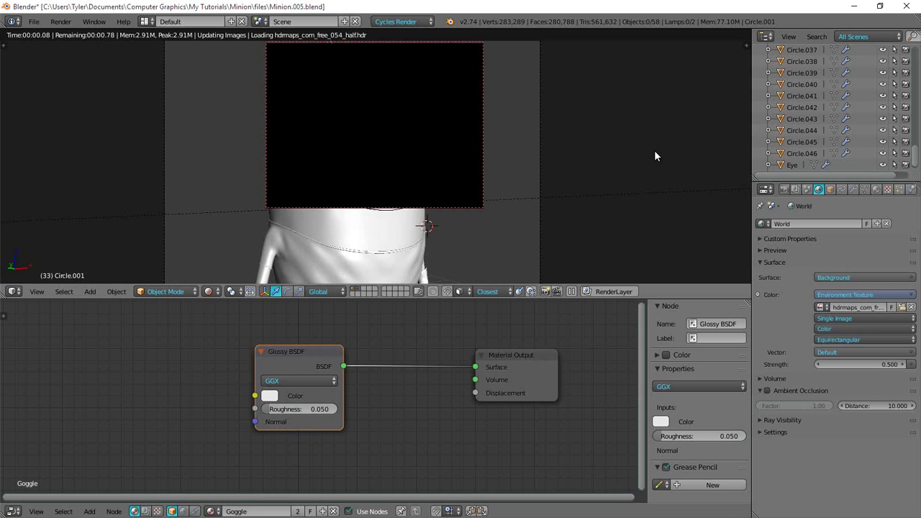
key("ctrl+b")
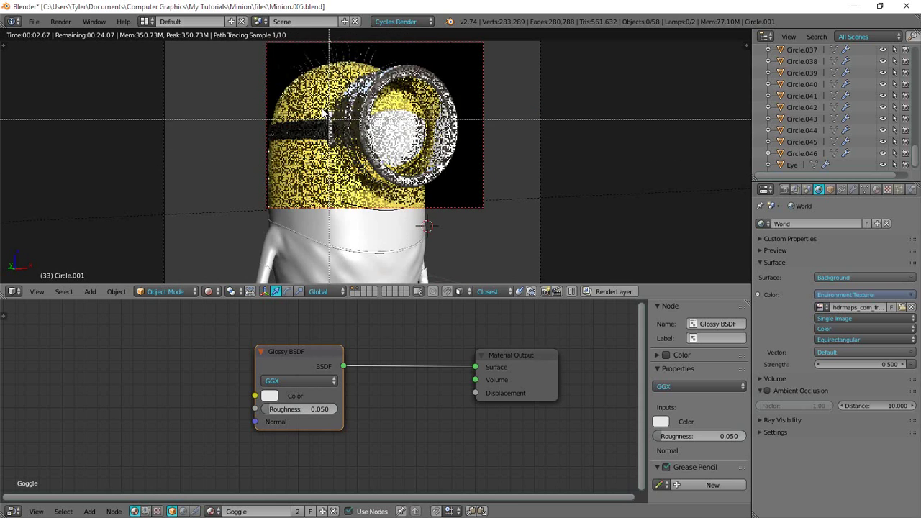
left_click_drag(284, 74, 462, 169)
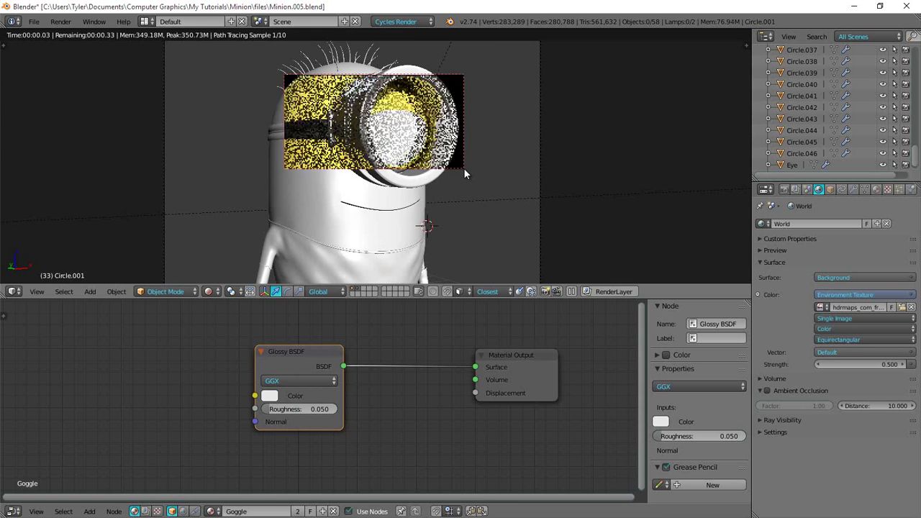
key("ctrl+b")
left_click_drag(280, 64, 488, 214)
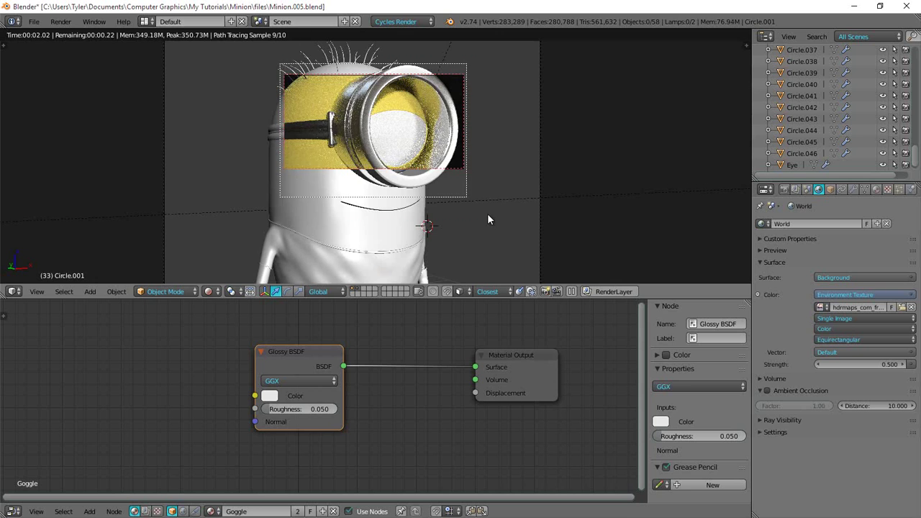
- Enlarge the render border to cover most of the minion and switch the viewport back to solid shading
scroll(460, 209, "down", 2)
key("ctrl+b")
left_click_drag(261, 79, 425, 245)
key("ctrl+b")
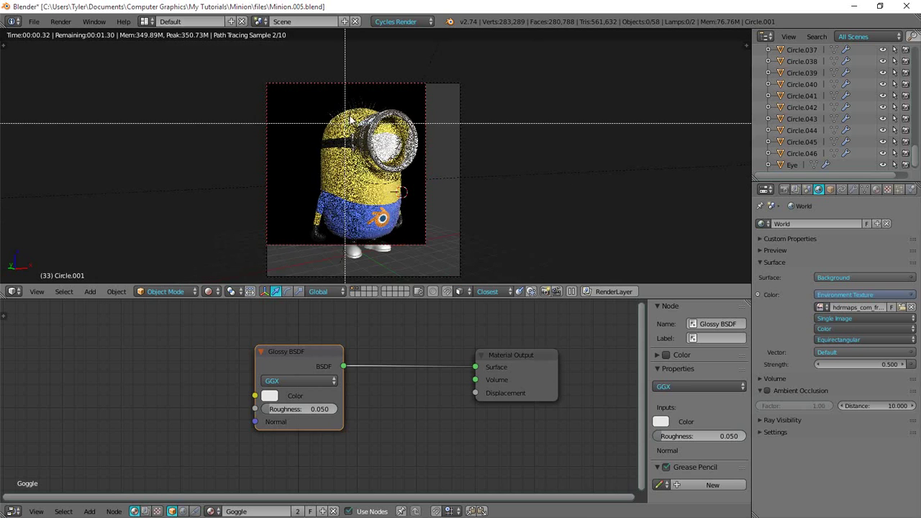
key("Escape")
key("z")
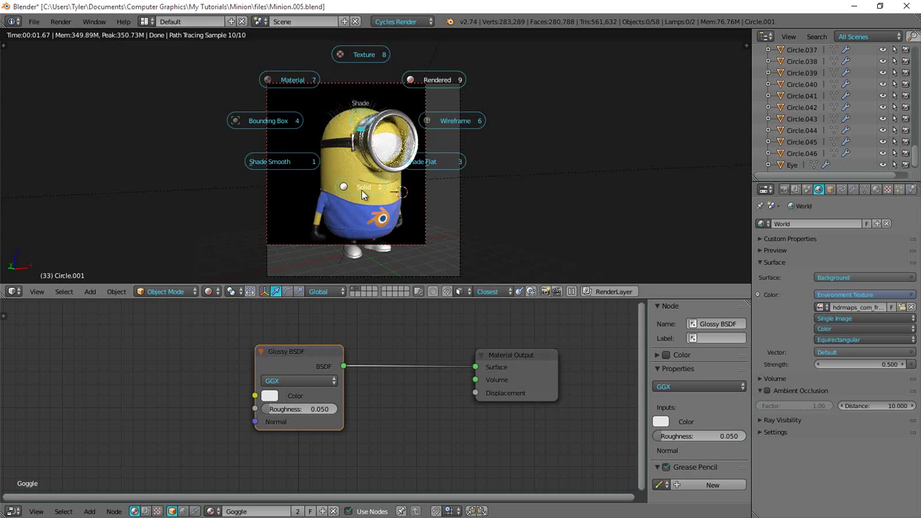
left_click(363, 192)
- Select the eyeball inside the goggle and give it a new material named Eye
mouse_move(520, 169)
middle_mouse_down()
mouse_move(455, 126)
mouse_move(429, 154)
mouse_move(489, 155)
mouse_move(475, 152)
middle_mouse_up()
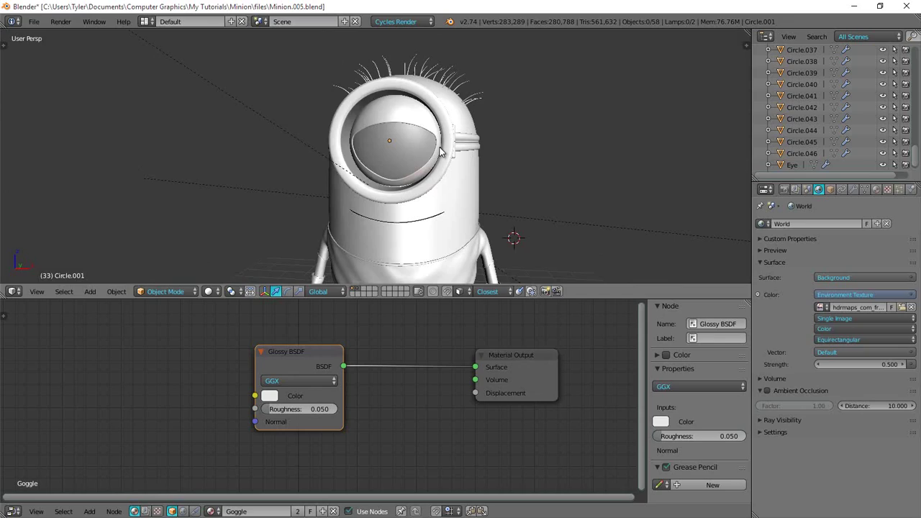
middle_click_drag(467, 160, 513, 165)
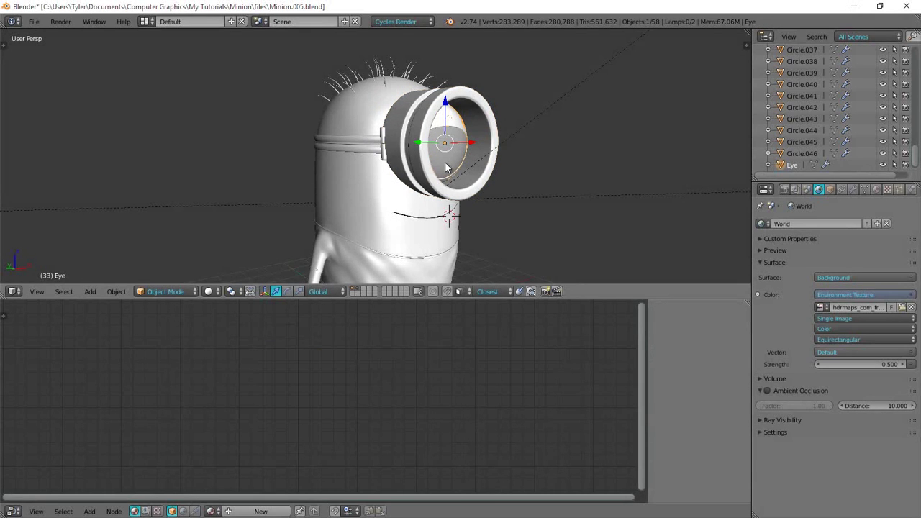
right_click(446, 168)
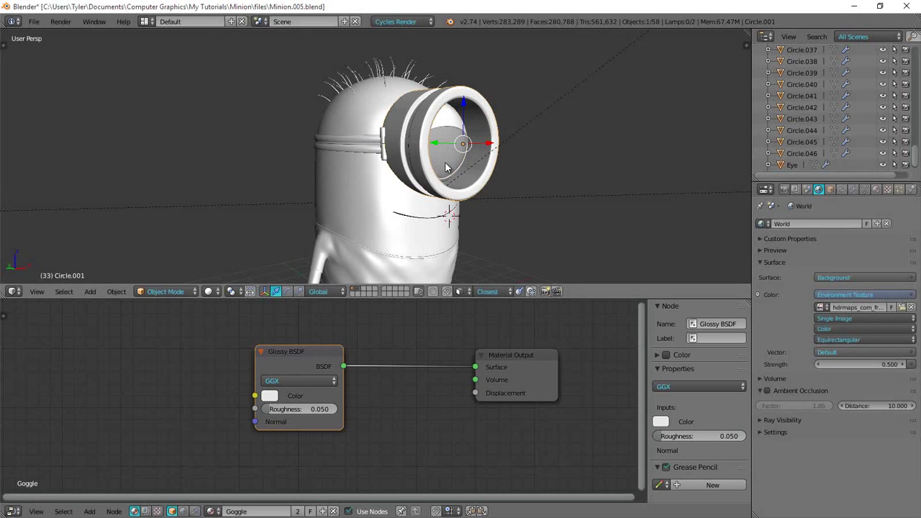
right_click(446, 167)
middle_click_drag(447, 167, 547, 129)
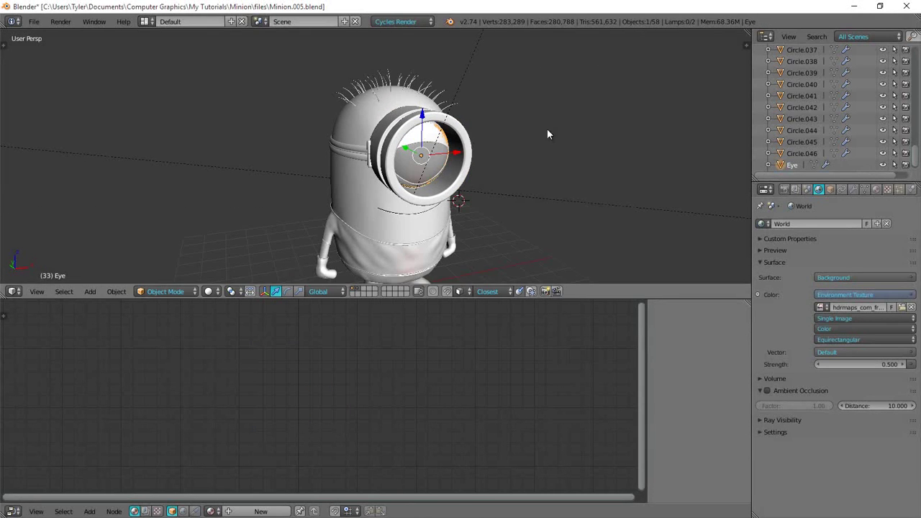
left_click(876, 189)
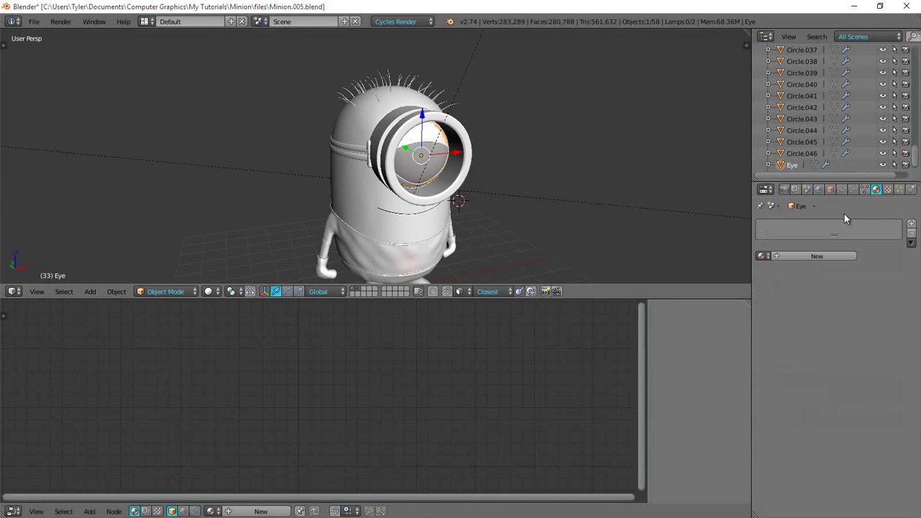
left_click(822, 256)
left_click(807, 258)
type("Eye")
key("Return")
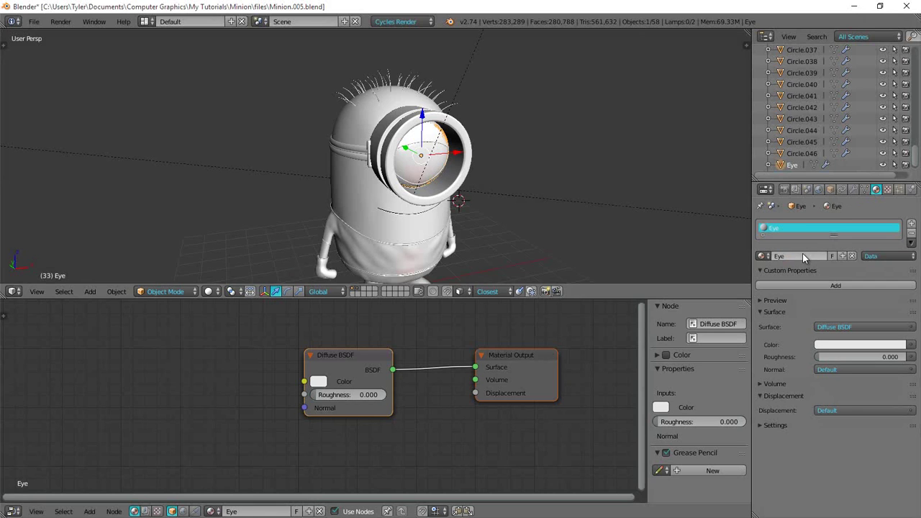
- Move the Diffuse BSDF node away from the Material Output and add an Image Texture node in front of it
left_click_drag(359, 349, 292, 350)
middle_click_drag(364, 360, 434, 372)
scroll(435, 372, "down", 4)
key("shift+a")
left_click(333, 366)
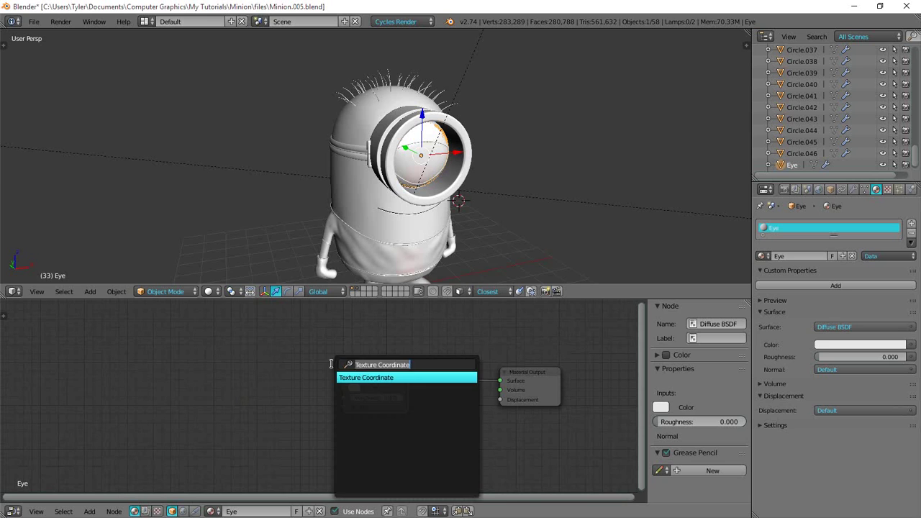
type("ima")
left_click(346, 375)
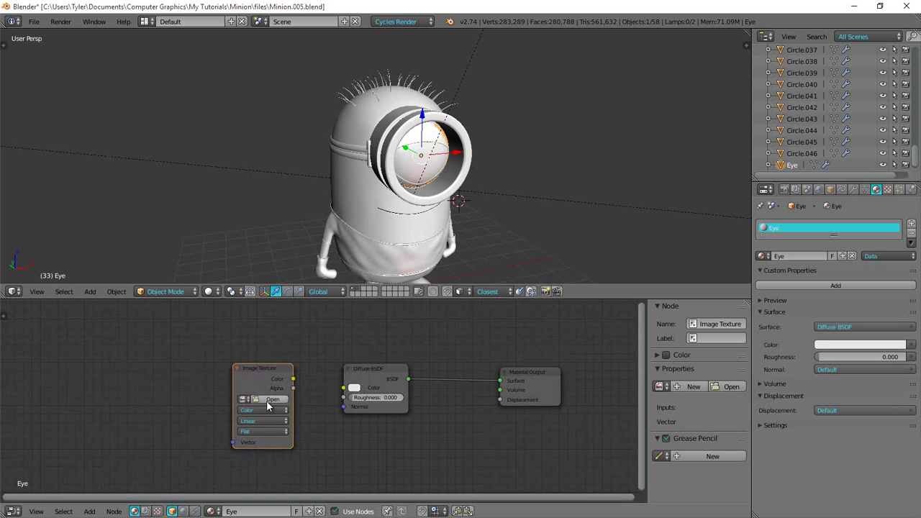
- Load Eye_2.png from the Minion Textures folder into the Image Texture node
left_click(271, 400)
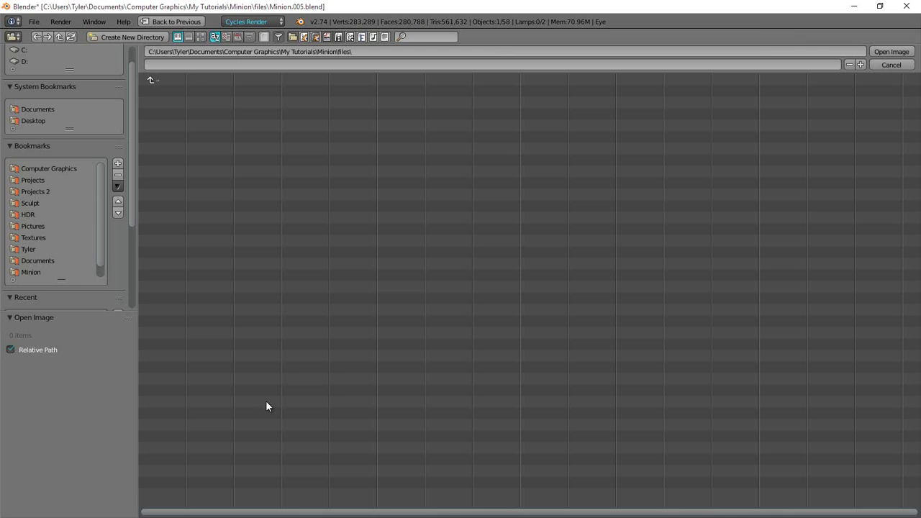
left_click(30, 271)
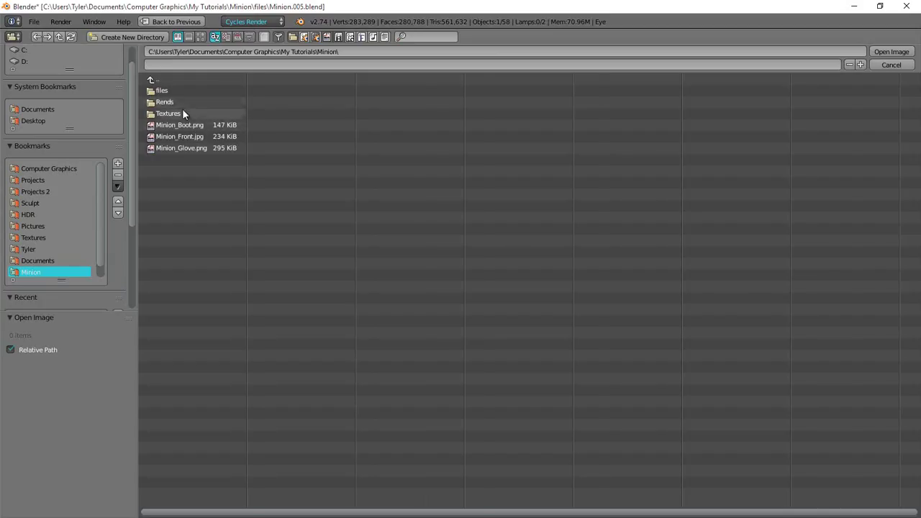
left_click(182, 113)
left_click(252, 103)
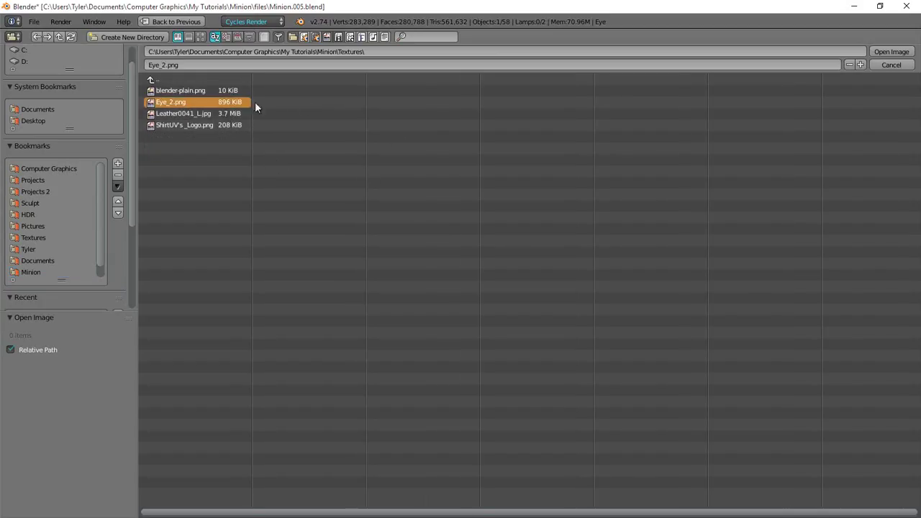
left_click(886, 52)
- Change the 3D view to the UV/Image Editor and display Eye_2.png in it
left_click(13, 290)
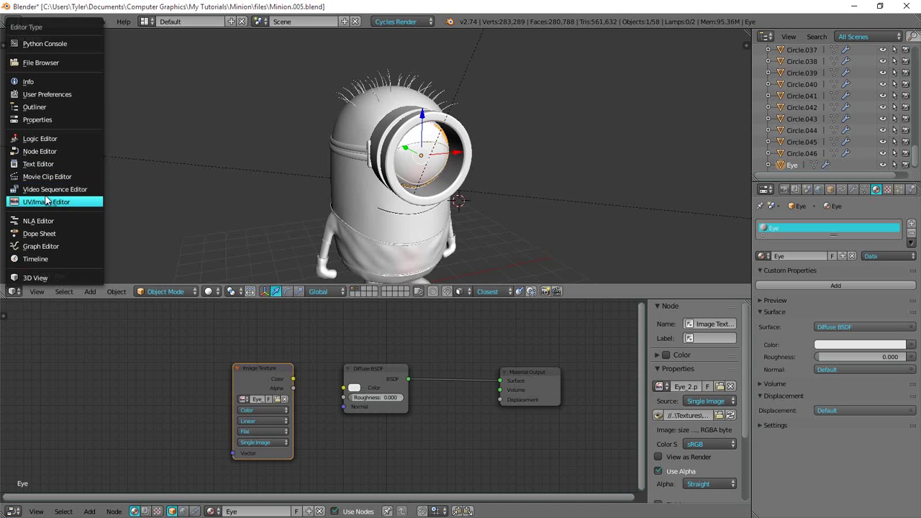
left_click(46, 201)
left_click(89, 293)
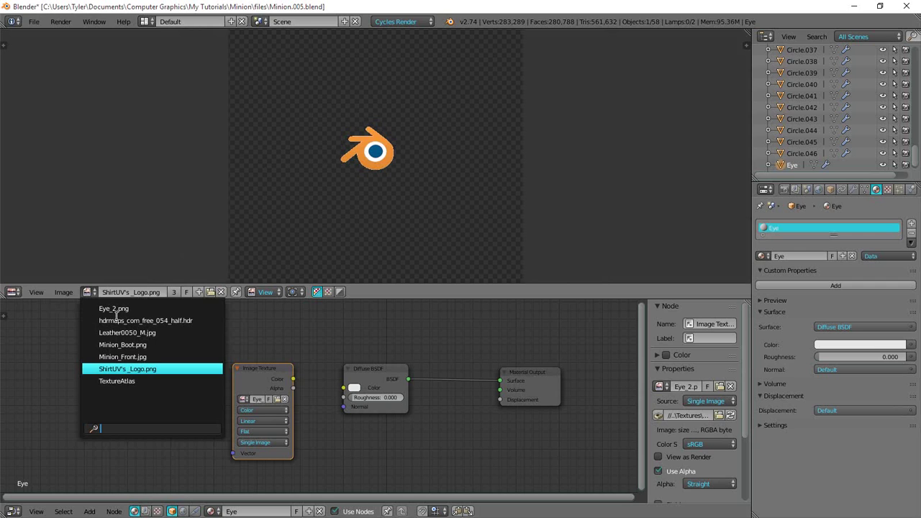
left_click(113, 308)
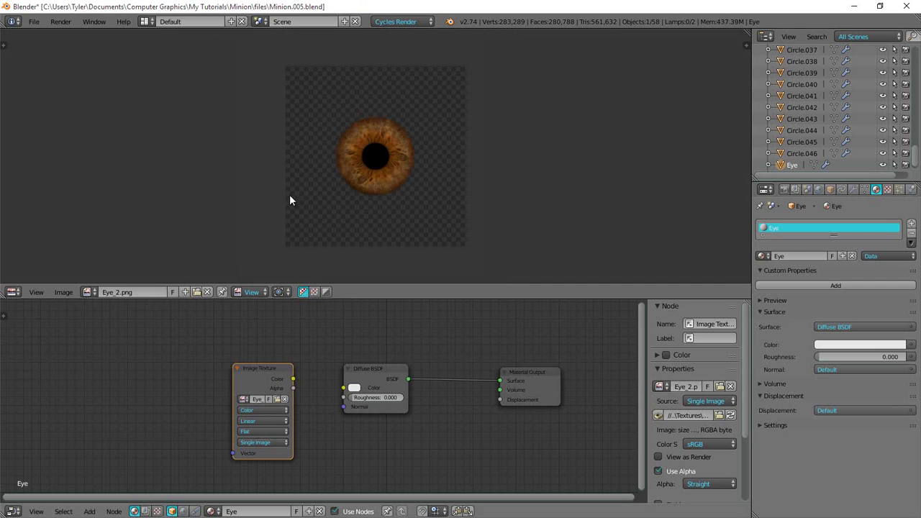
- Examine the iris, pupil and transparent surroundings of the eye image and return the editor to the 3D View
scroll(372, 151, "down", 6)
scroll(372, 150, "up", 6)
scroll(344, 144, "down", 1)
scroll(344, 144, "down", 2)
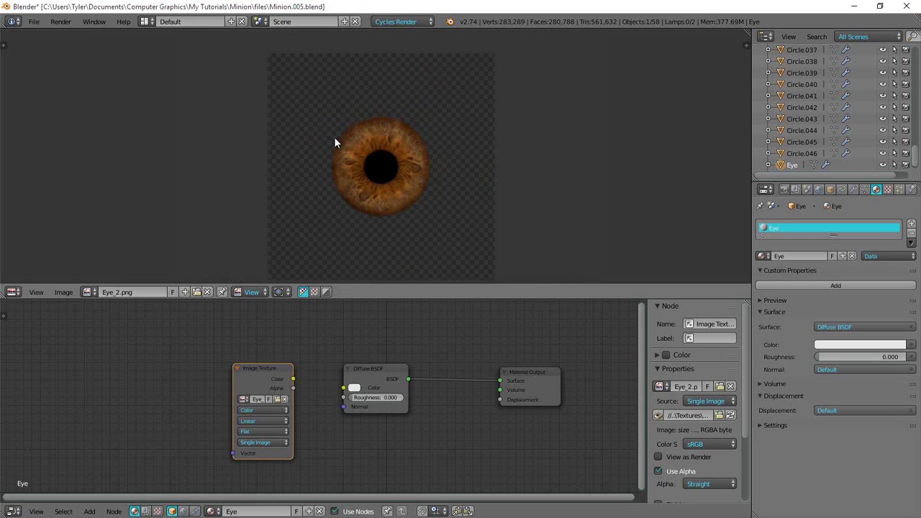
left_click_drag(335, 140, 294, 91)
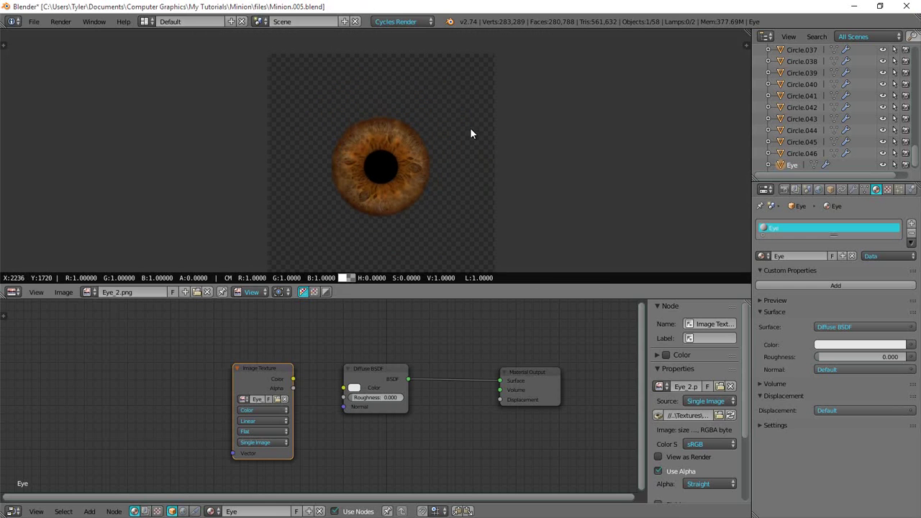
left_click_drag(471, 134, 455, 155)
left_click_drag(401, 166, 360, 138)
scroll(358, 136, "up", 2)
left_click_drag(331, 108, 354, 94)
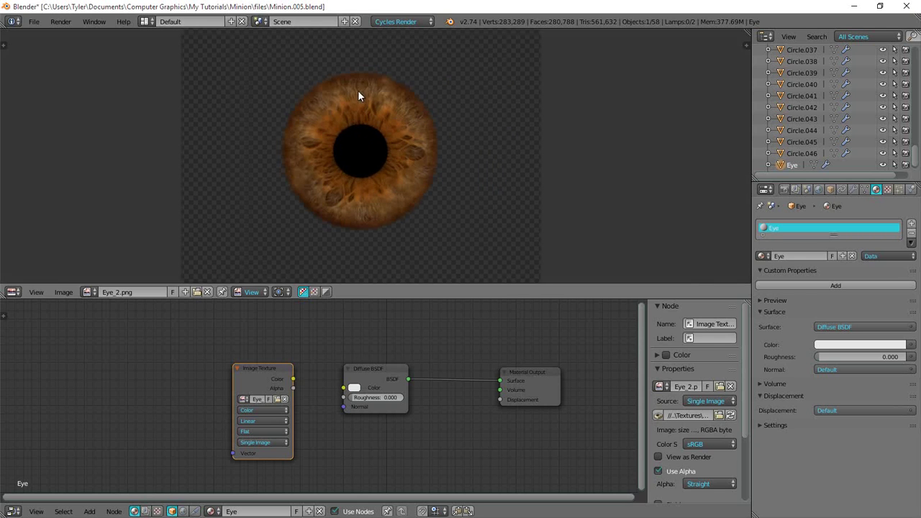
scroll(348, 113, "down", 2)
left_click_drag(363, 128, 381, 144)
left_click_drag(367, 69, 350, 65)
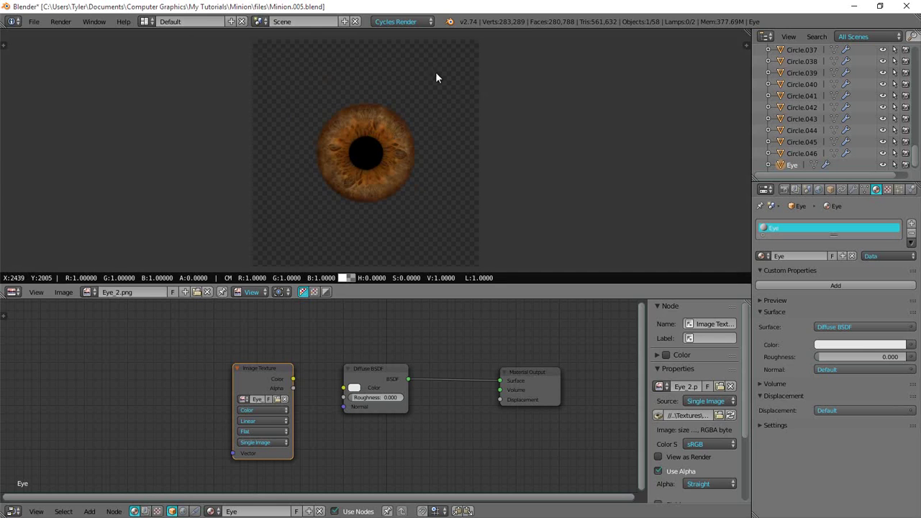
left_click_drag(347, 77, 303, 104)
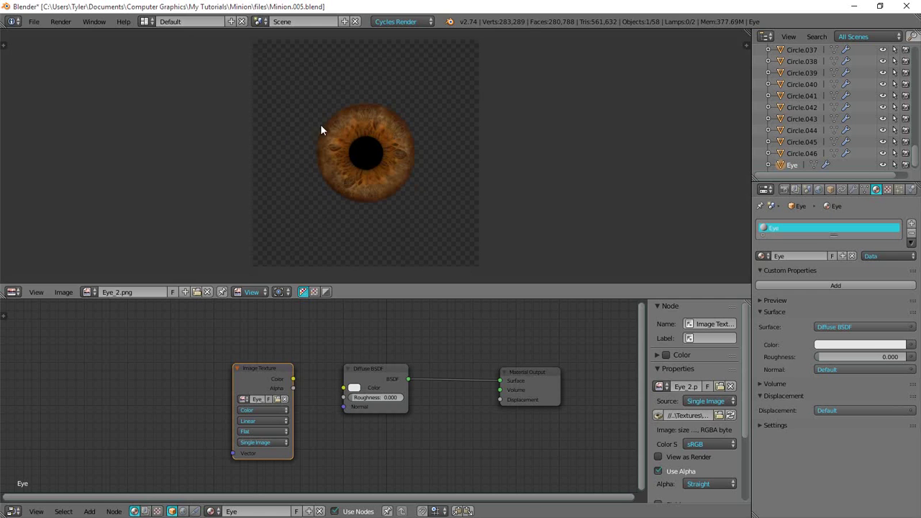
left_click(12, 292)
left_click(22, 283)
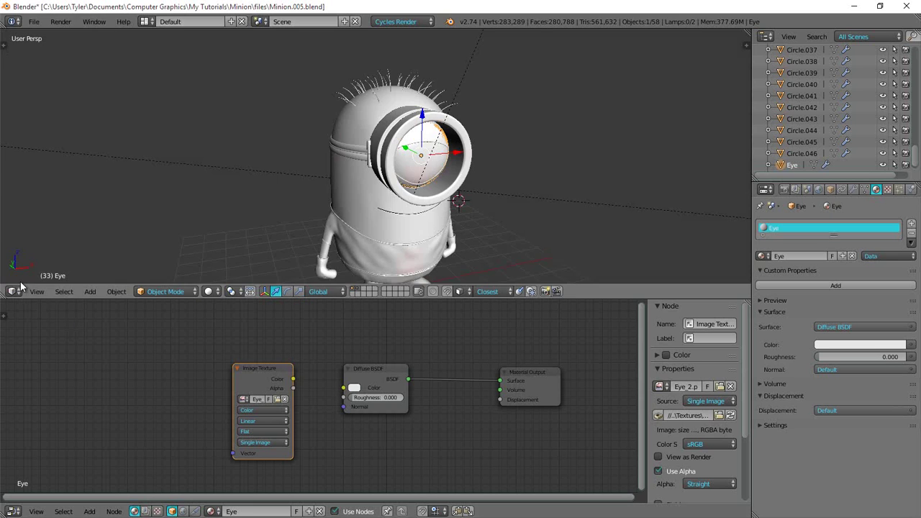
- Show the camera view in rendered shading, limiting the rendered region to the minion's head and goggles
key("KP_0")
key("z")
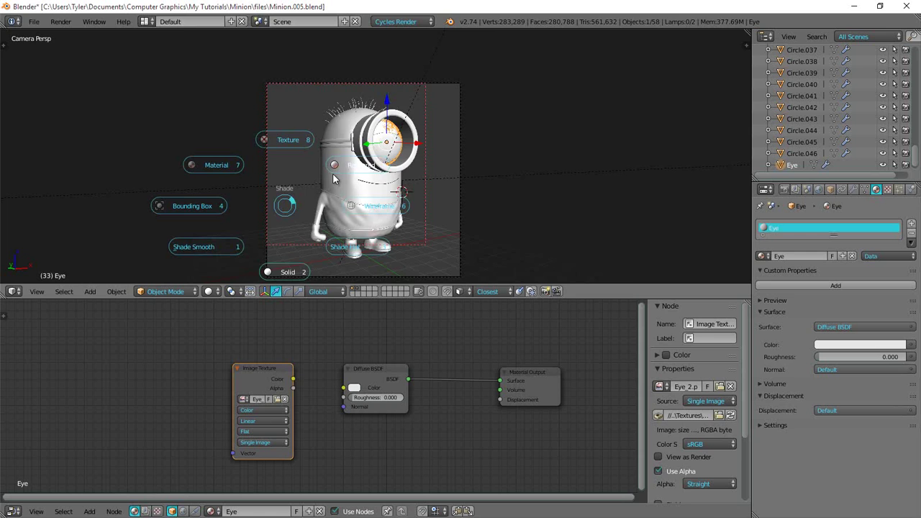
left_click(381, 142)
key("Tab")
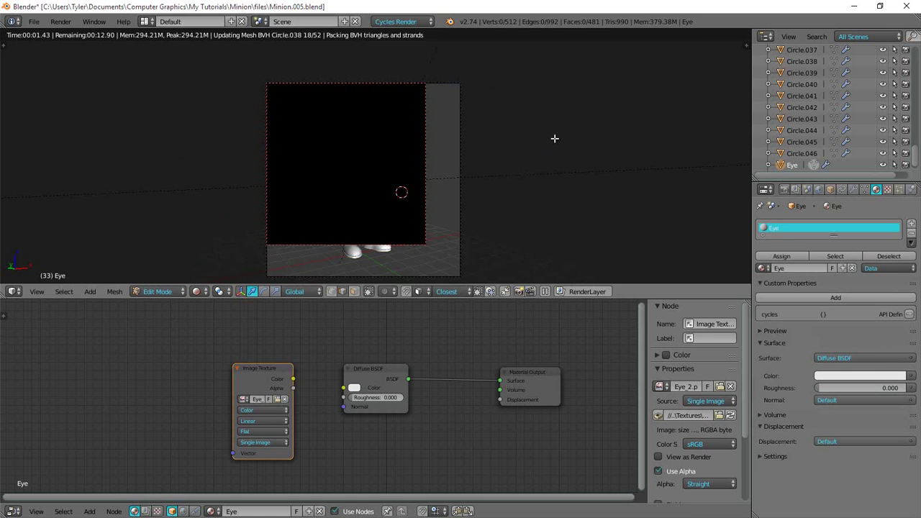
key("z")
left_click(534, 191)
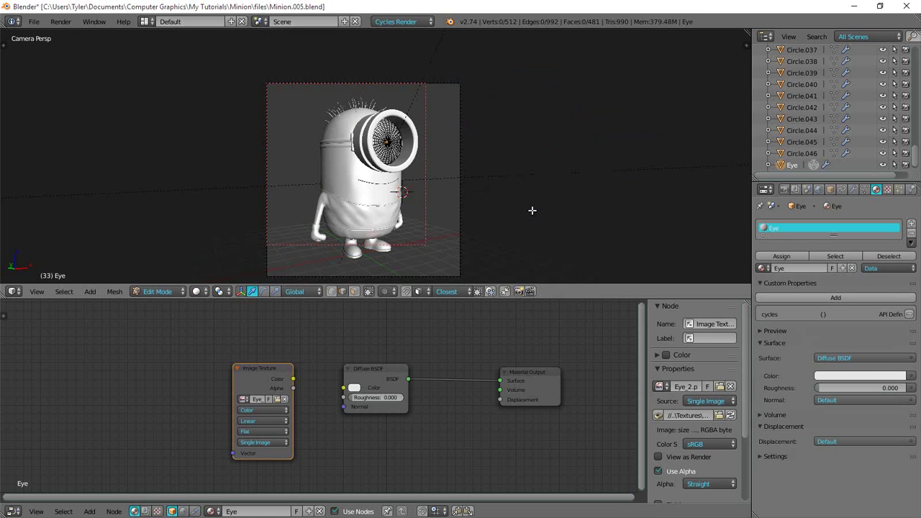
key("a")
key("Tab")
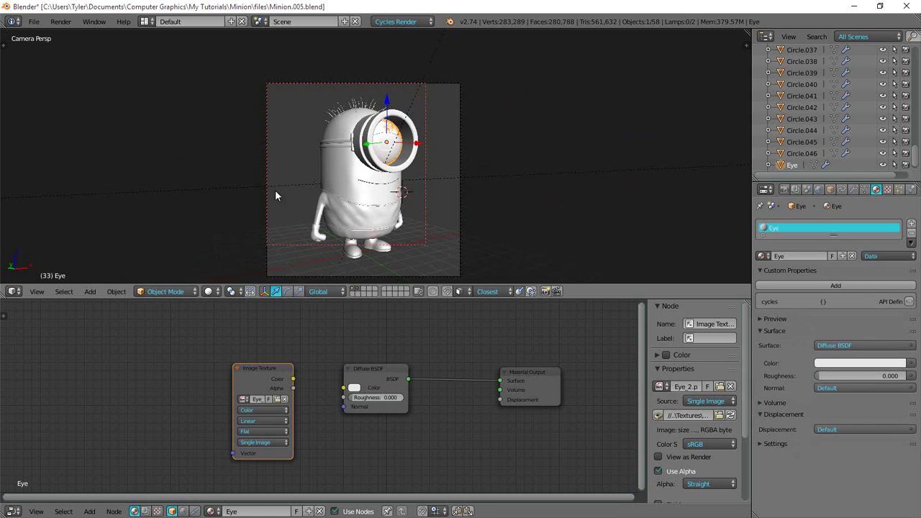
key("z")
left_click(351, 109)
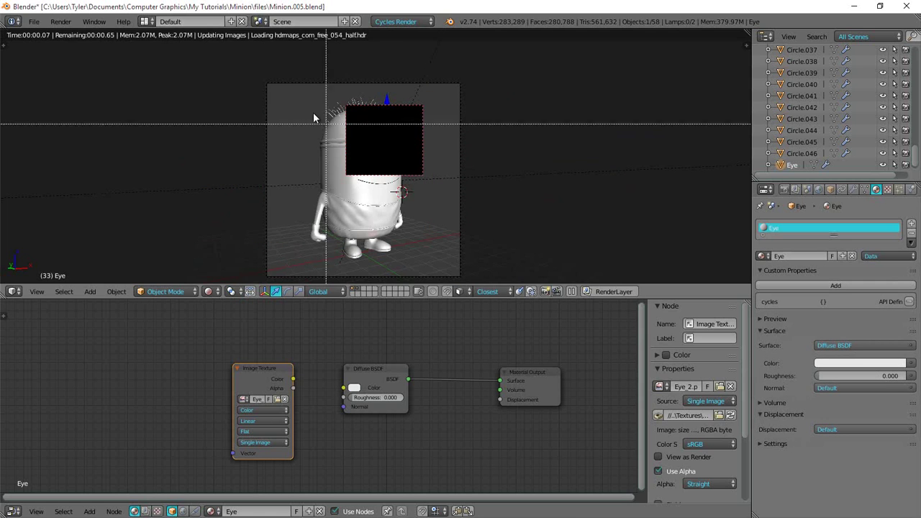
- Connect the Image Texture's Color output to the Diffuse BSDF color and move the texture node farther away
left_click_drag(293, 378, 338, 388)
scroll(300, 360, "up", 1)
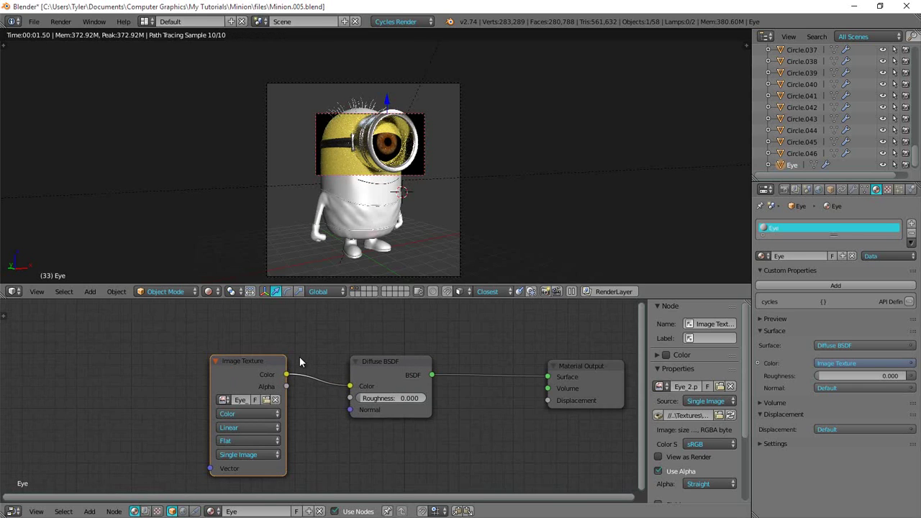
left_click_drag(261, 368, 270, 389)
- Compare the image's Alpha and Color outputs through a Viewer node and restore the Color link and the Diffuse BSDF's surface link
left_click_drag(346, 393, 350, 387)
left_click(203, 354, "ctrl+shift")
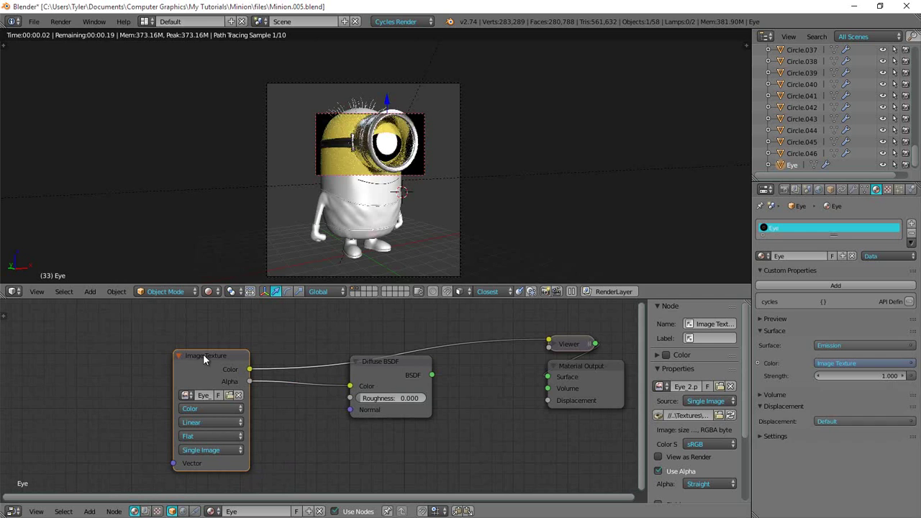
scroll(377, 167, "up", 4)
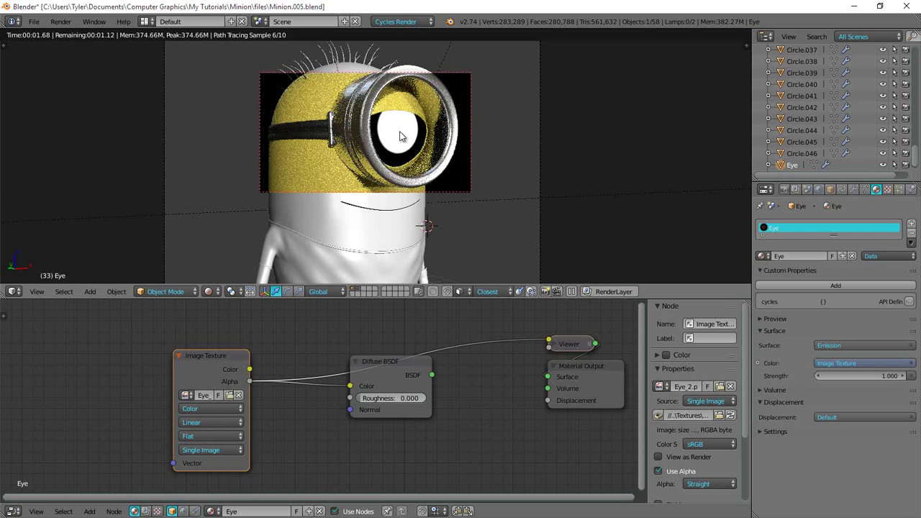
left_click(225, 367, "ctrl+shift")
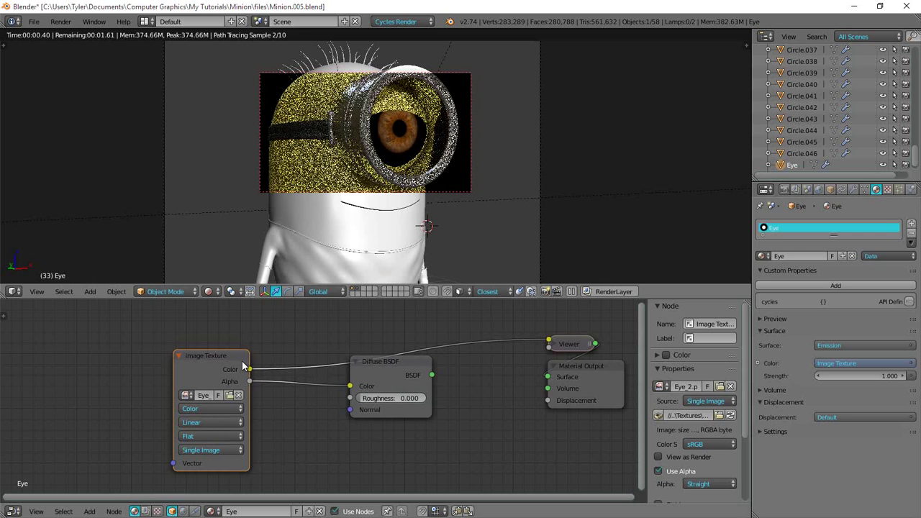
mouse_move(350, 374)
left_mouse_down()
mouse_move(325, 376)
mouse_move(350, 387)
left_mouse_up()
left_click_drag(431, 375, 548, 377)
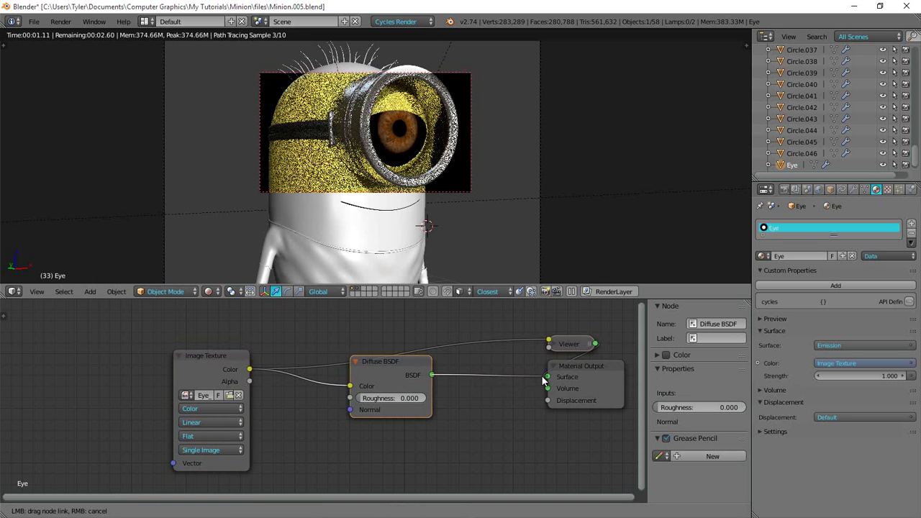
- Try to insert a MixRGB node between the Diffuse BSDF and the Material Output
middle_click_drag(436, 374, 427, 366)
key("shift+a")
left_click(427, 365)
type("m")
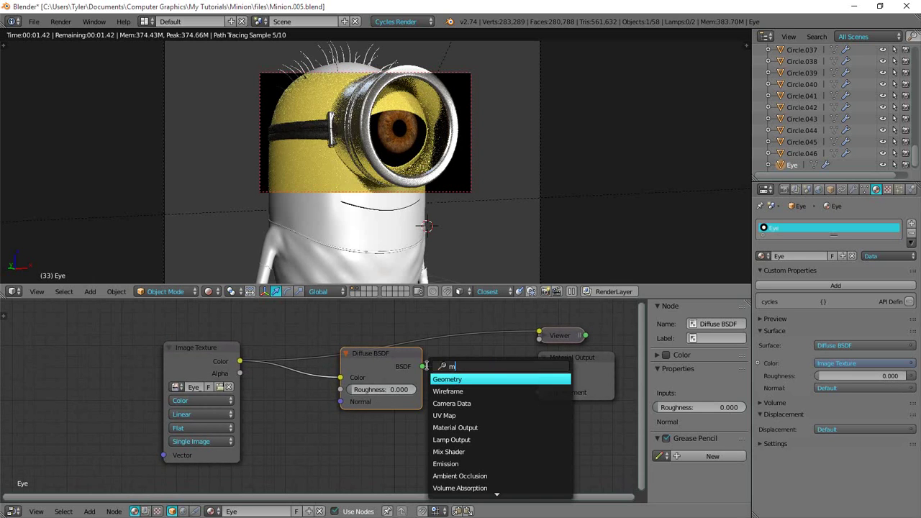
type("i")
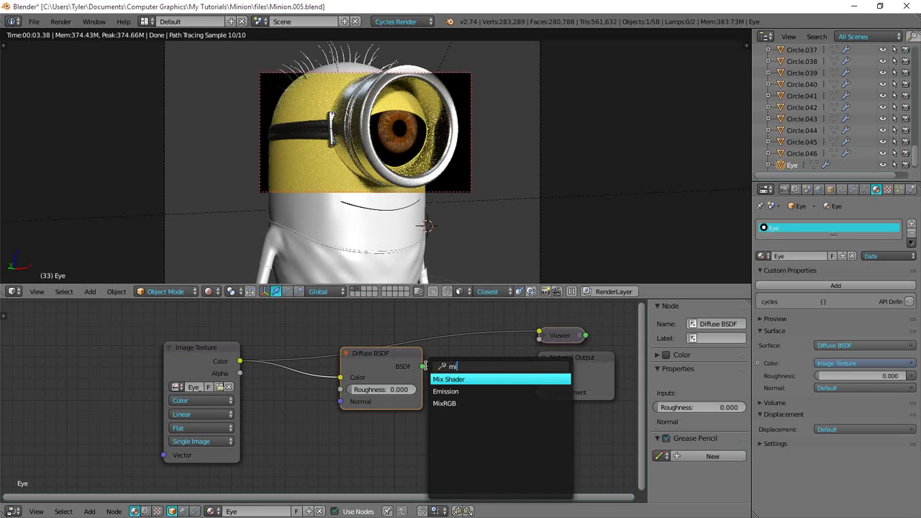
left_click(457, 403)
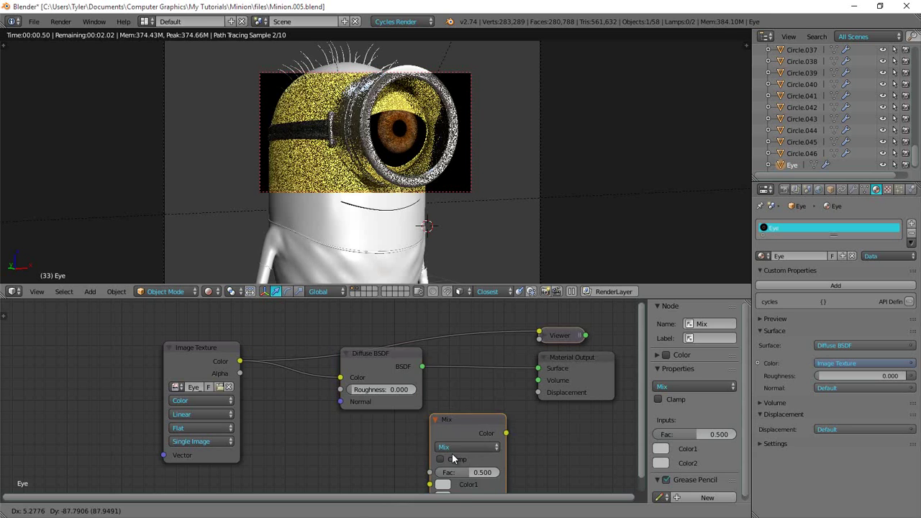
left_click(452, 456)
left_click(387, 371)
left_click_drag(426, 420, 452, 363)
scroll(192, 334, "down", 2)
- Move the Image Texture, Diffuse BSDF and Mix nodes away from the Material Output and delete the Viewer node
key("b")
left_click_drag(161, 321, 432, 429)
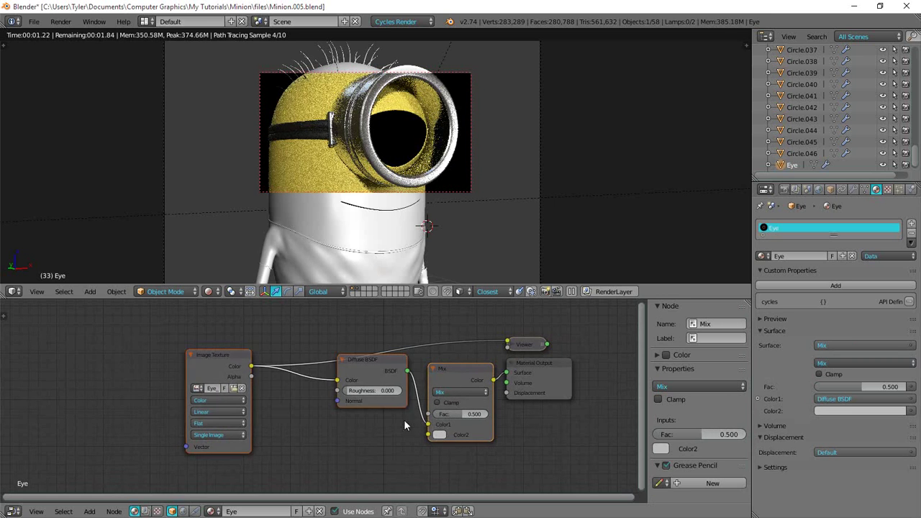
key("g")
left_click(237, 404)
left_click(514, 345)
key("x")
middle_click_drag(232, 369, 292, 356)
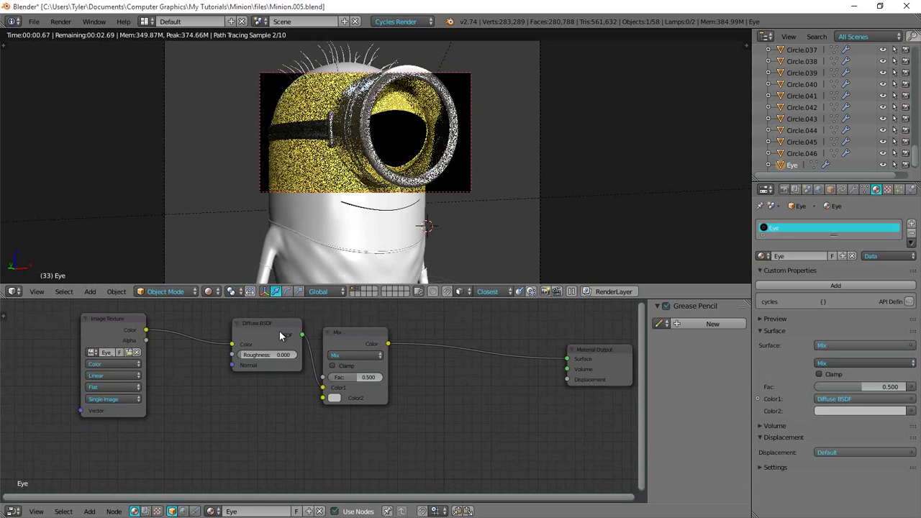
- Duplicate the Diffuse BSDF below the original and connect the copy to the Mix node's Color2 input
left_click(281, 337)
key("shift+d")
left_click(224, 437)
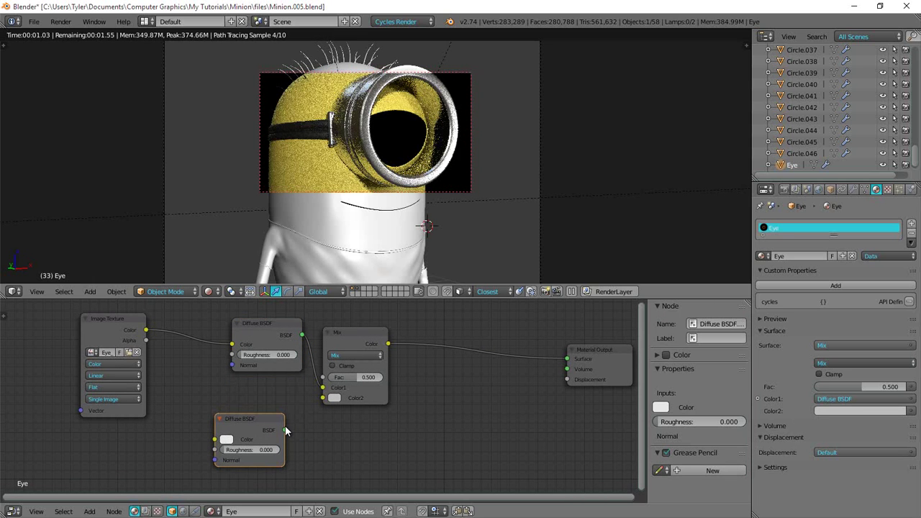
left_click_drag(285, 430, 323, 398)
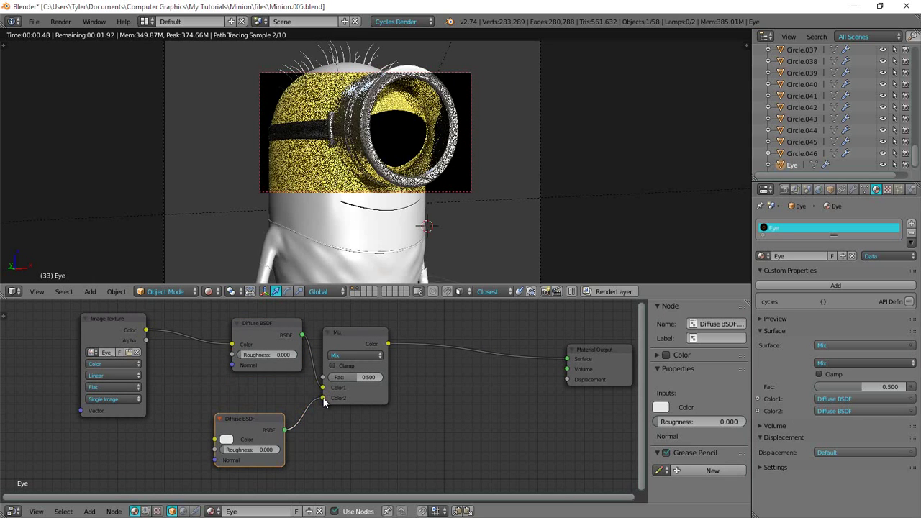
- Delete the Mix node and the duplicated Diffuse BSDF, and reconnect the original Diffuse BSDF to the Material Output surface
left_click(345, 328)
key("x")
left_click(248, 421)
key("x")
left_click(303, 334)
left_click_drag(303, 334, 524, 320)
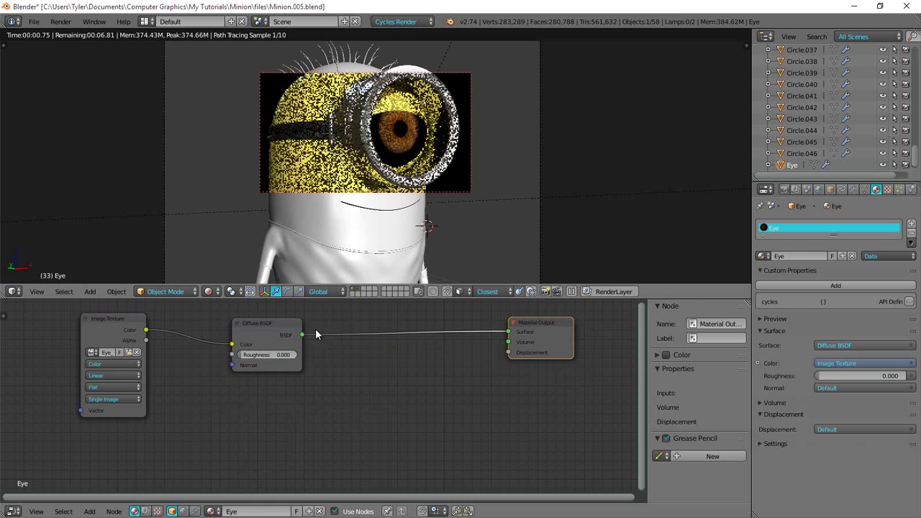
- Insert a Mix Shader between the Diffuse BSDF and the Material Output and drive its Fac with the image's Alpha output
key("a")
middle_click_drag(334, 334, 340, 334)
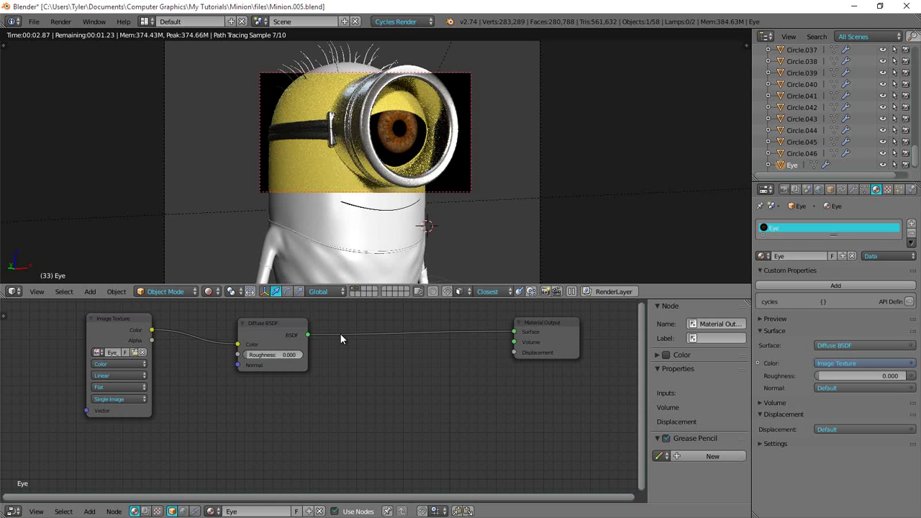
key("shift+a")
left_click(339, 333)
type("mi")
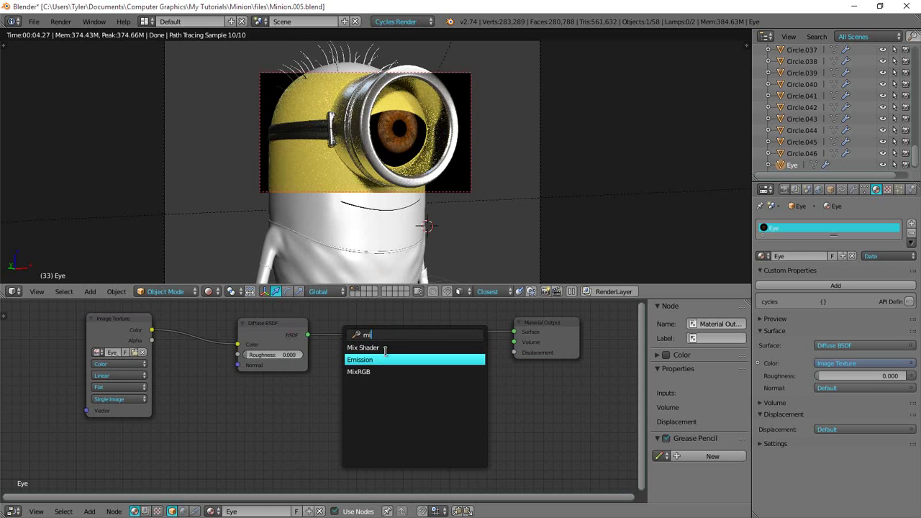
left_click(385, 349)
left_click(408, 326)
left_click_drag(156, 340, 190, 309)
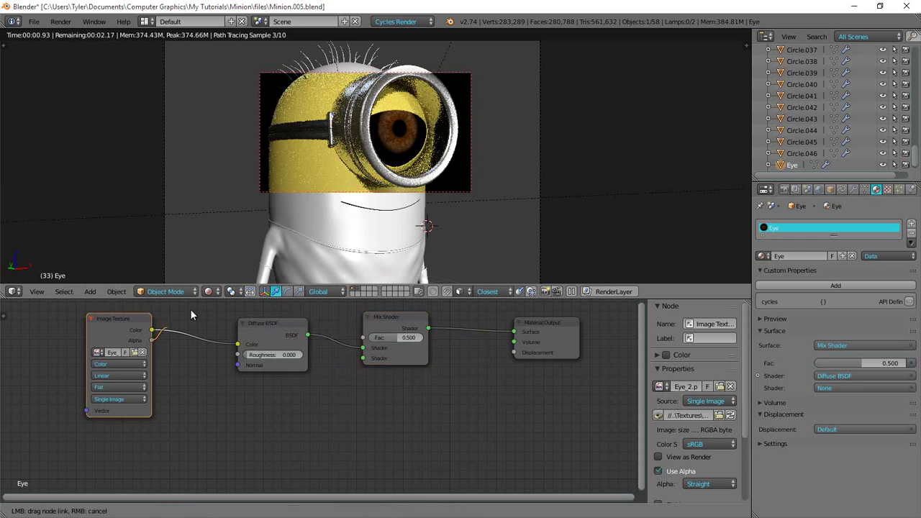
left_click_drag(362, 336, 364, 338)
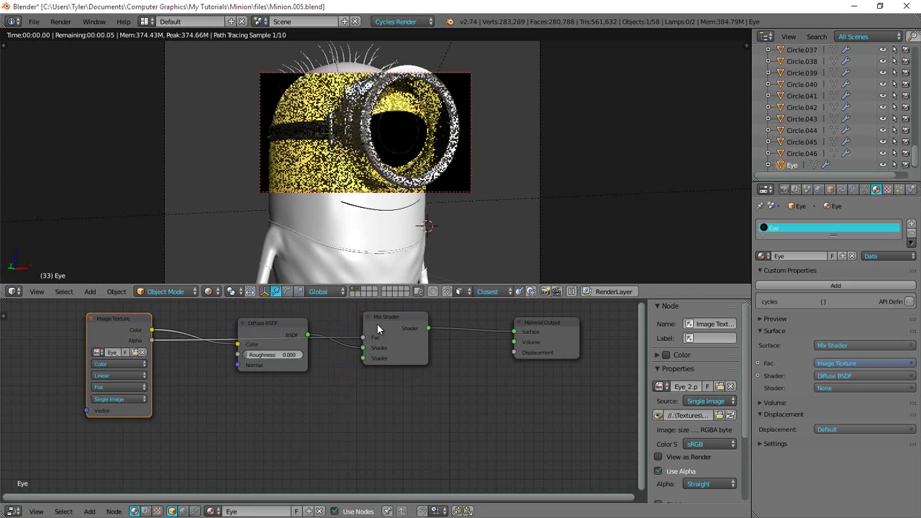
- Duplicate the Diffuse BSDF below the original and connect the copy to the Mix Shader's second shader input
left_click(267, 329)
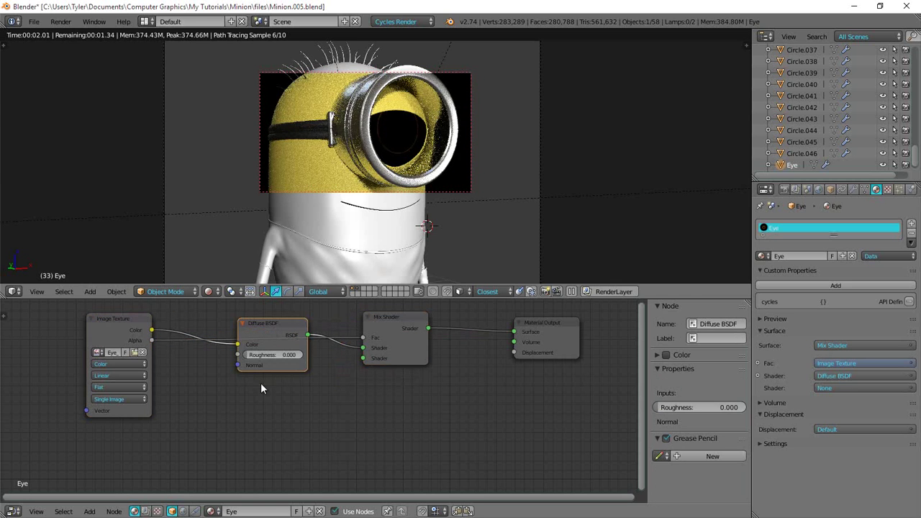
key("shift+d")
left_click(266, 391)
left_click_drag(304, 397, 302, 364)
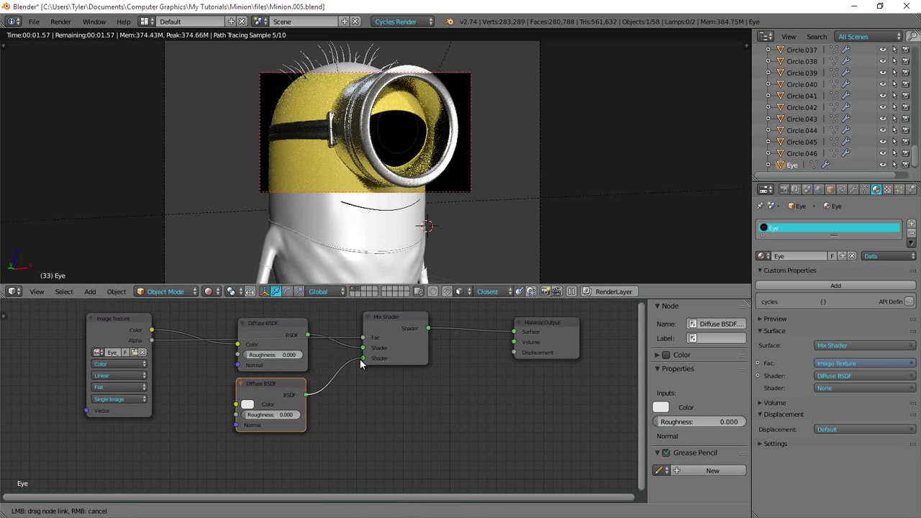
left_click_drag(362, 364, 360, 364)
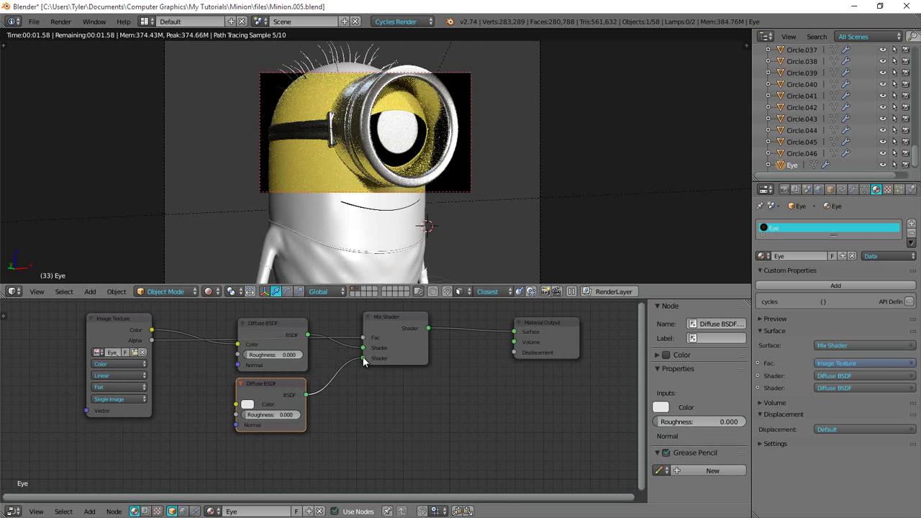
- Swap the two Diffuse BSDF links on the Mix Shader's shader inputs
left_click(369, 352)
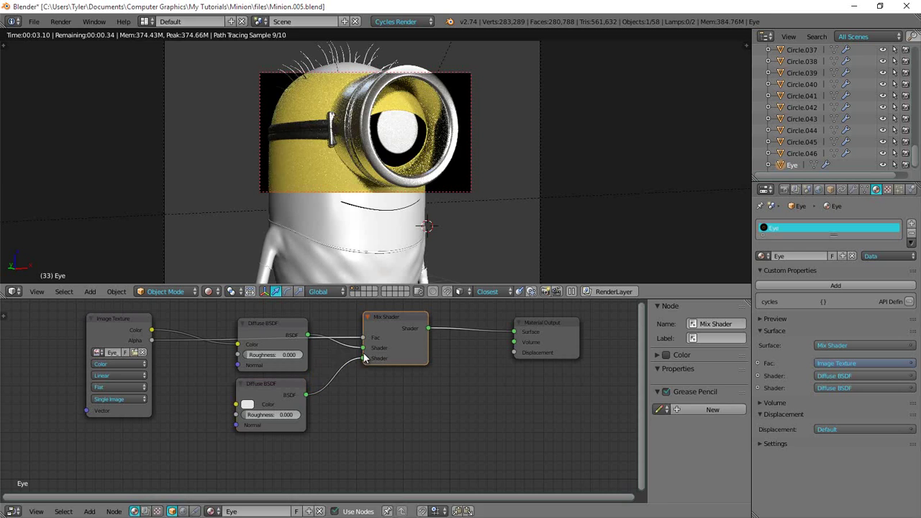
key("alt+s")
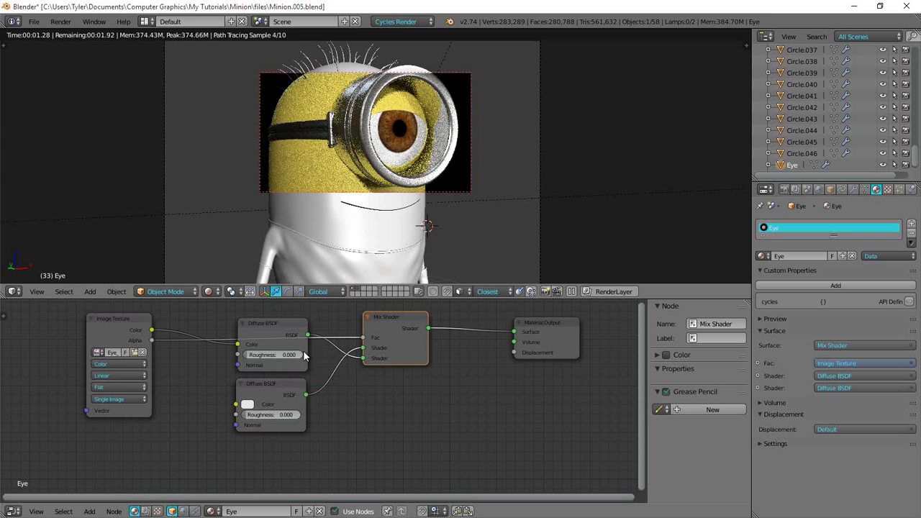
scroll(302, 373, "up", 1)
- Try a saturated green color on the duplicated Diffuse BSDF to test the white of the eye, and cancel it
left_click(252, 385)
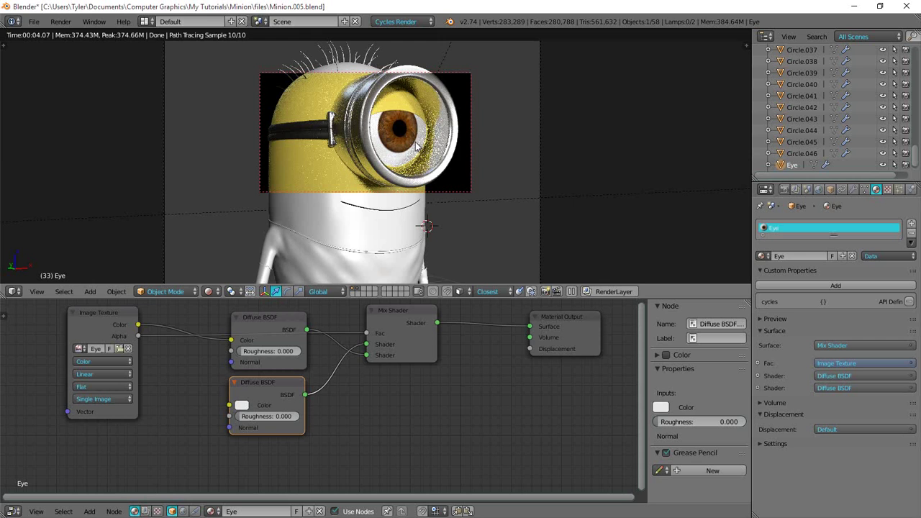
left_click(243, 406)
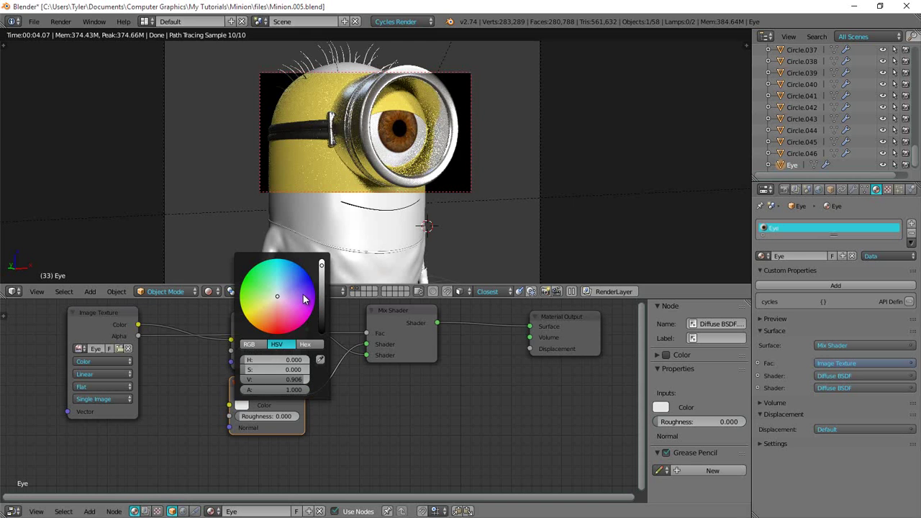
left_click(298, 273)
left_click_drag(297, 271, 164, 252)
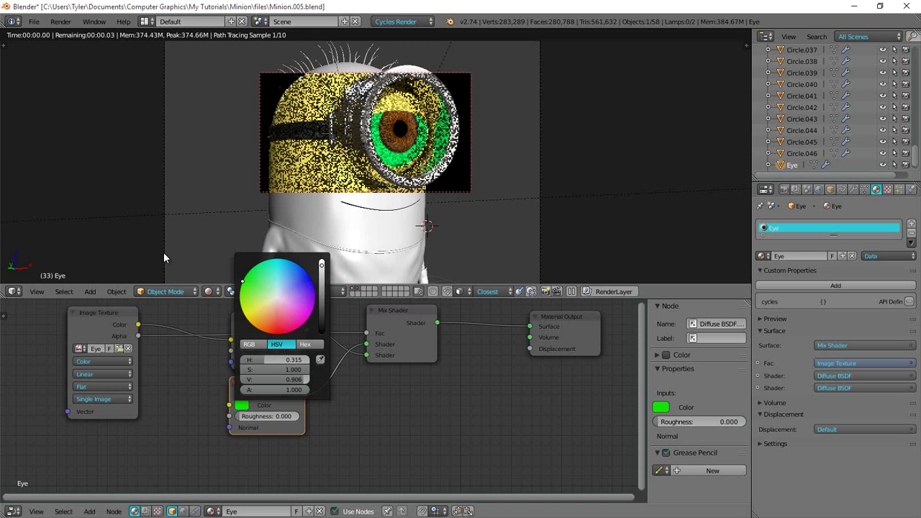
key("Escape")
- Tint the duplicated Diffuse BSDF to a pale pinkish off-white with saturation 0.088 and value 0.906
left_click(291, 327)
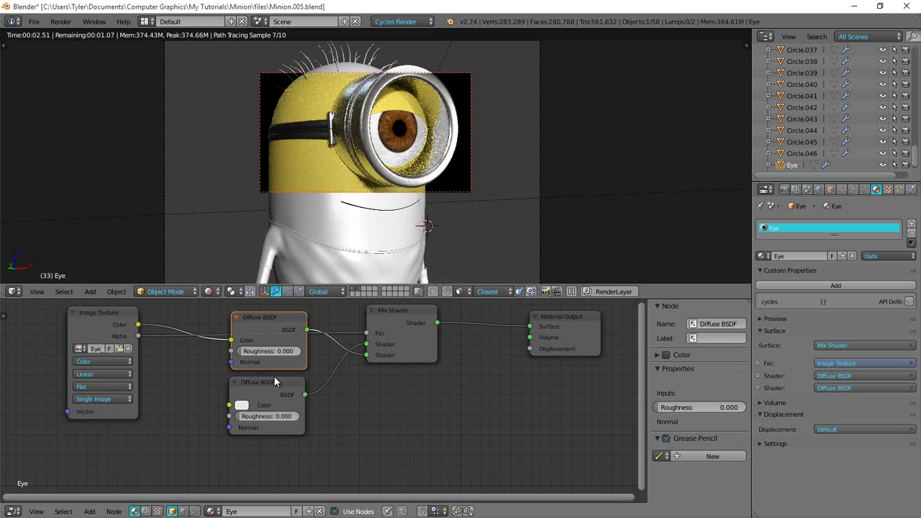
left_click(241, 405)
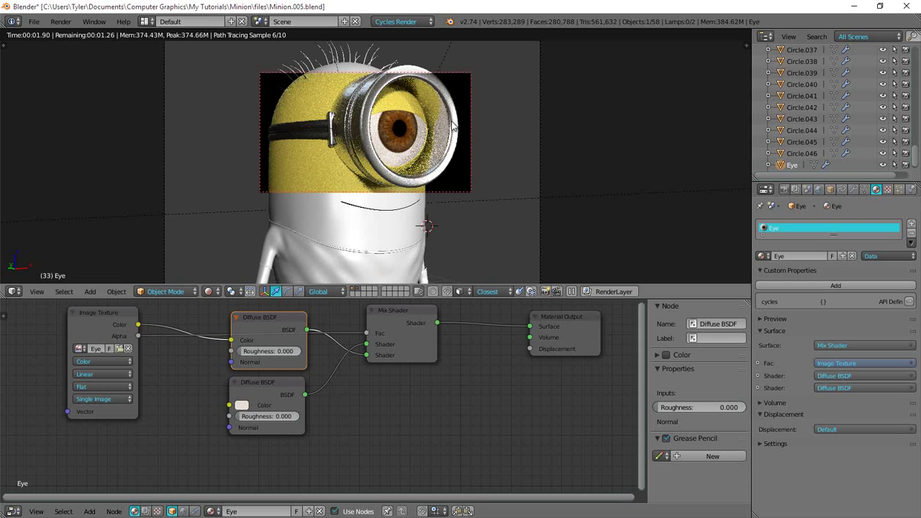
key("Escape")
scroll(278, 377, "up", 5)
middle_click_drag(279, 376, 372, 338)
left_click(305, 368)
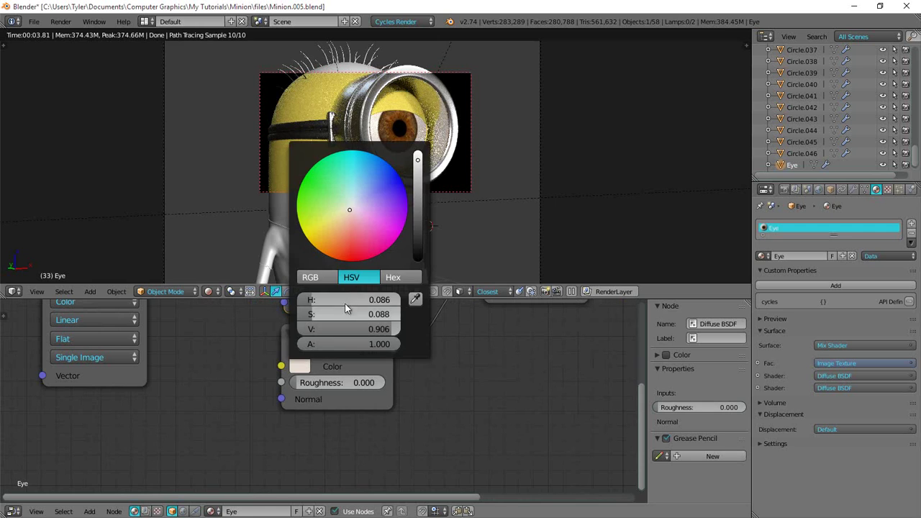
left_click_drag(353, 299, 325, 312)
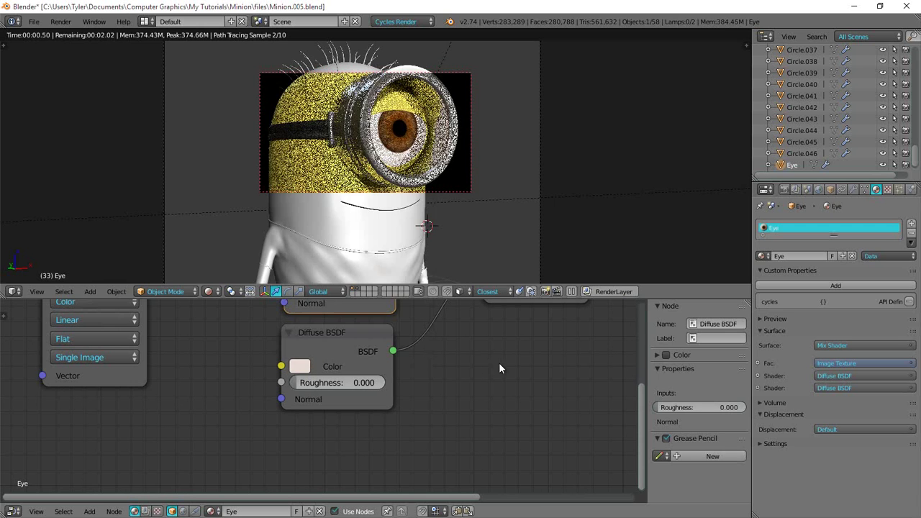
scroll(473, 154, "down", 3)
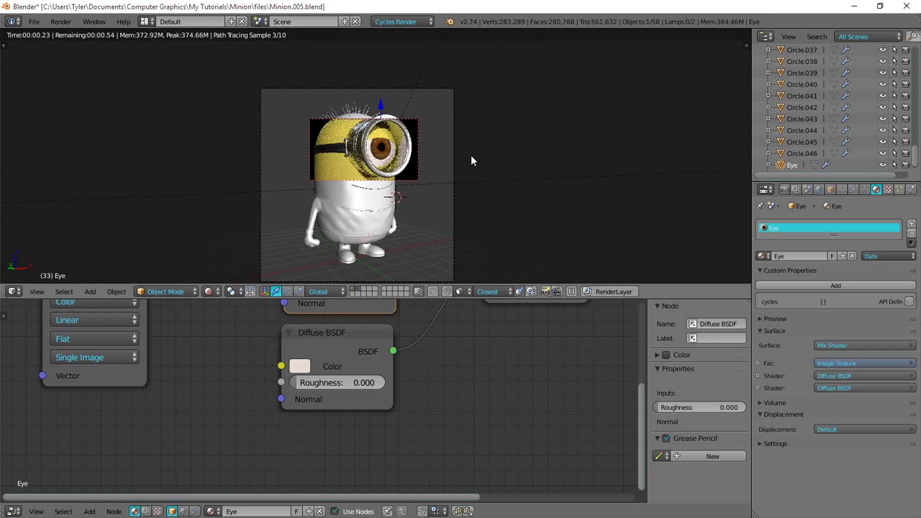
- Limit the rendered preview to a tight render border around the minion's goggle and eye
scroll(471, 155, "up", 2)
key("ctrl+b")
left_click_drag(299, 85, 442, 189)
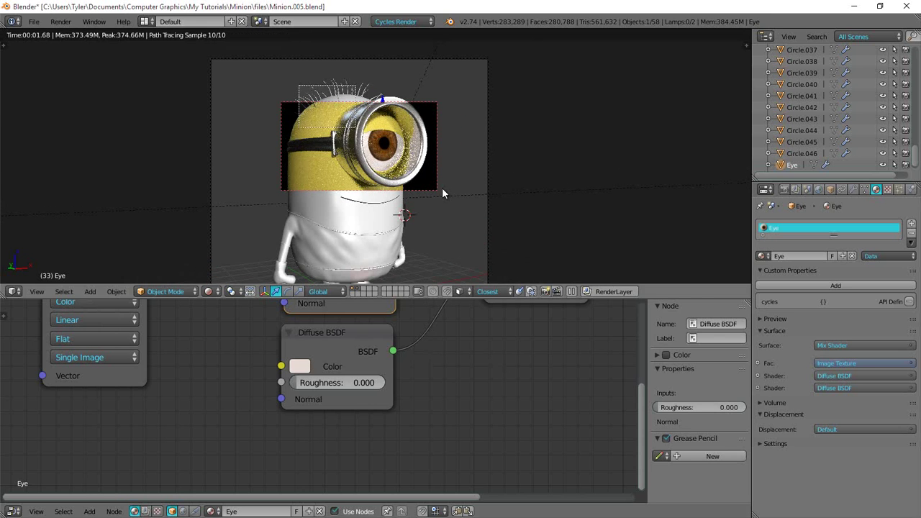
scroll(442, 188, "up", 3)
scroll(400, 327, "down", 2)
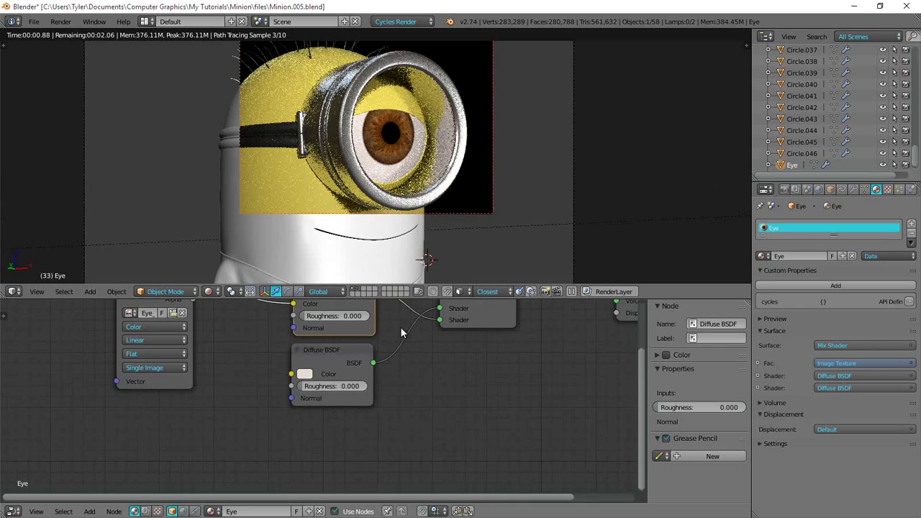
scroll(369, 383, "down", 2)
middle_click_drag(369, 384, 365, 394)
key("ctrl+b")
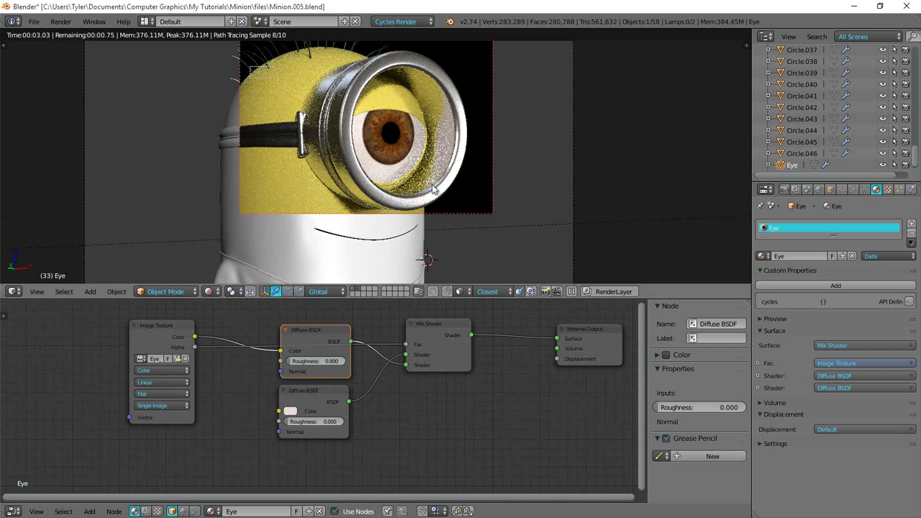
left_click_drag(249, 67, 473, 208)
key("ctrl+b")
left_click_drag(280, 41, 470, 200)
- Spread the Mix Shader and both Diffuse BSDF nodes apart by scaling their layout, making room between them
scroll(435, 428, "down", 2)
scroll(431, 434, "up", 1)
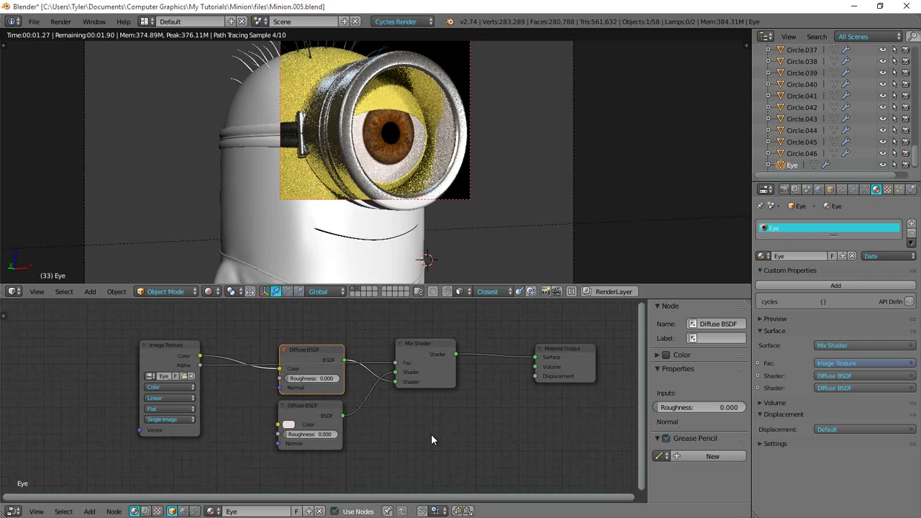
left_click(430, 355)
left_click(304, 411)
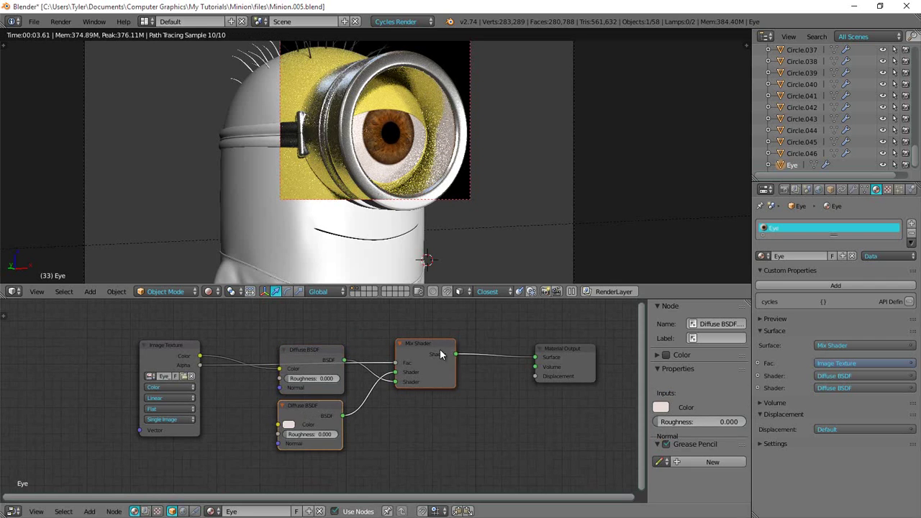
scroll(432, 354, "down", 1)
left_click_drag(360, 426, 425, 443)
key("s")
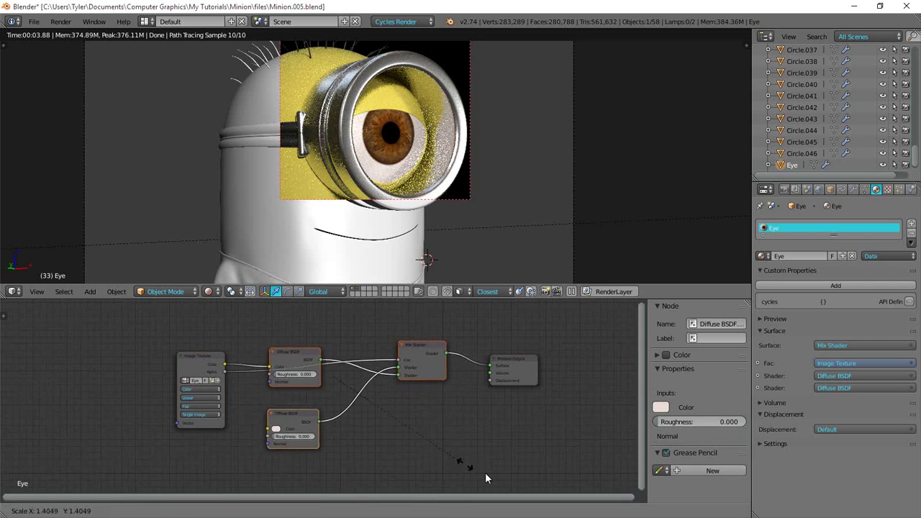
left_click(509, 476)
key("a")
left_click_drag(285, 348, 285, 350)
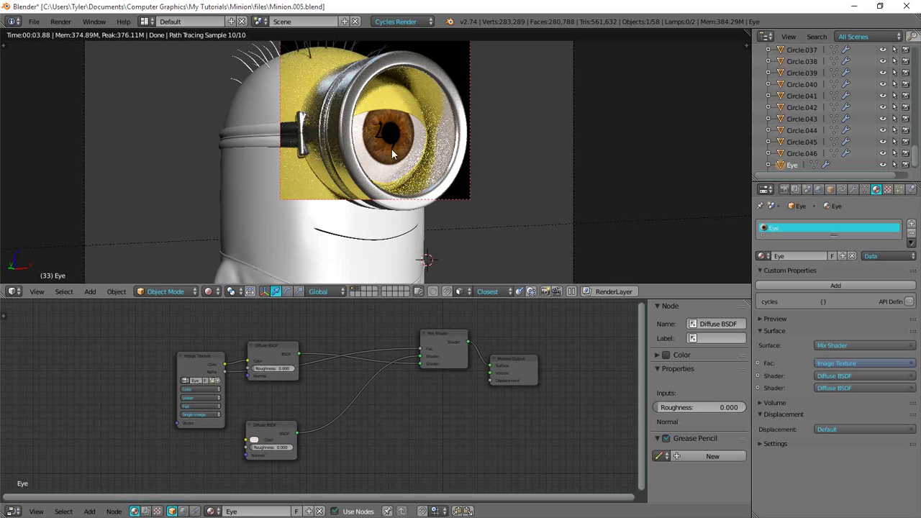
- Delete the Grease Pencil layer from the 3D view
key("n")
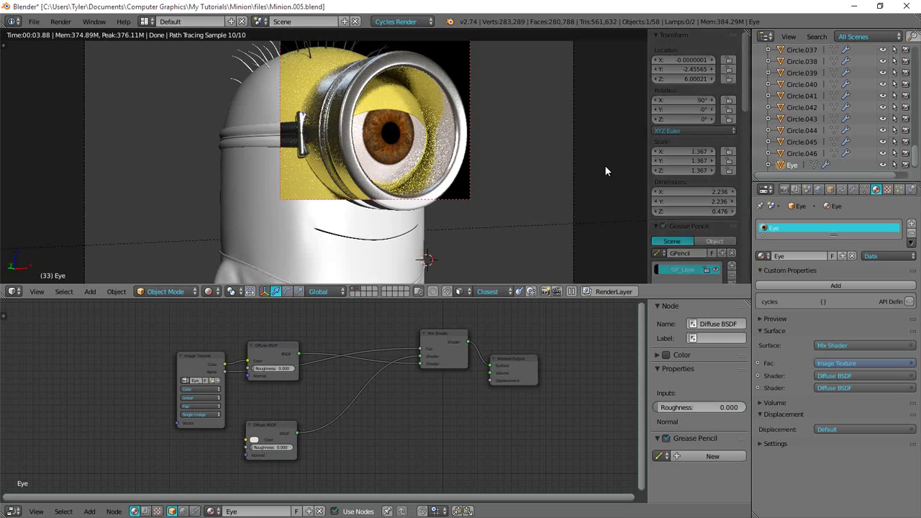
scroll(720, 165, "down", 5)
left_click(734, 142)
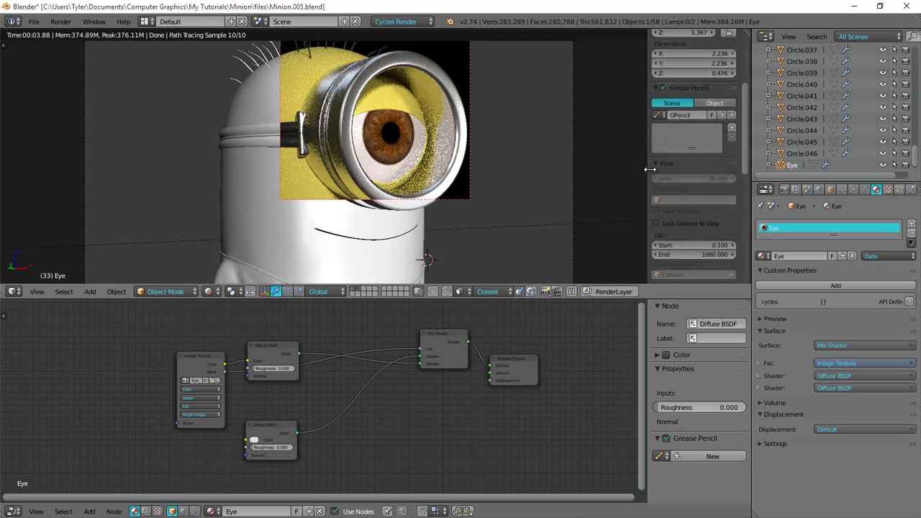
key("n")
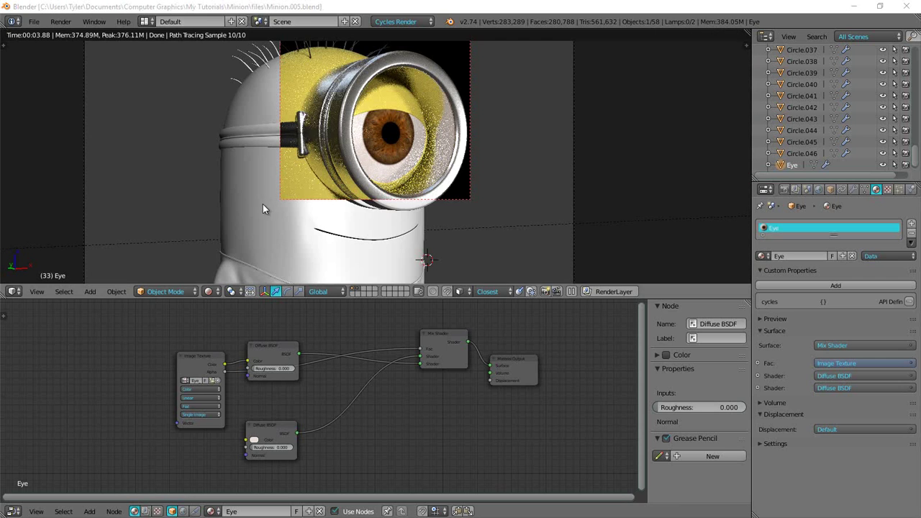
scroll(298, 325, "up", 2)
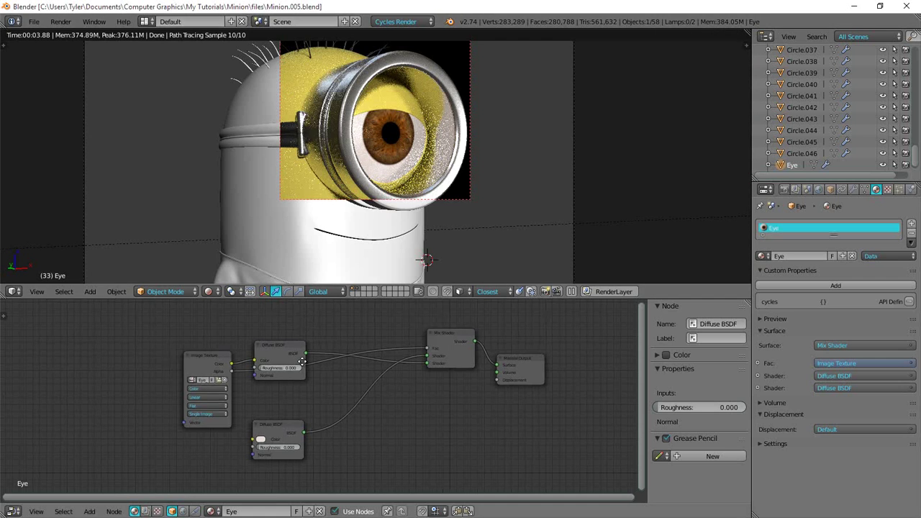
key("space")
type("mi")
key("Return")
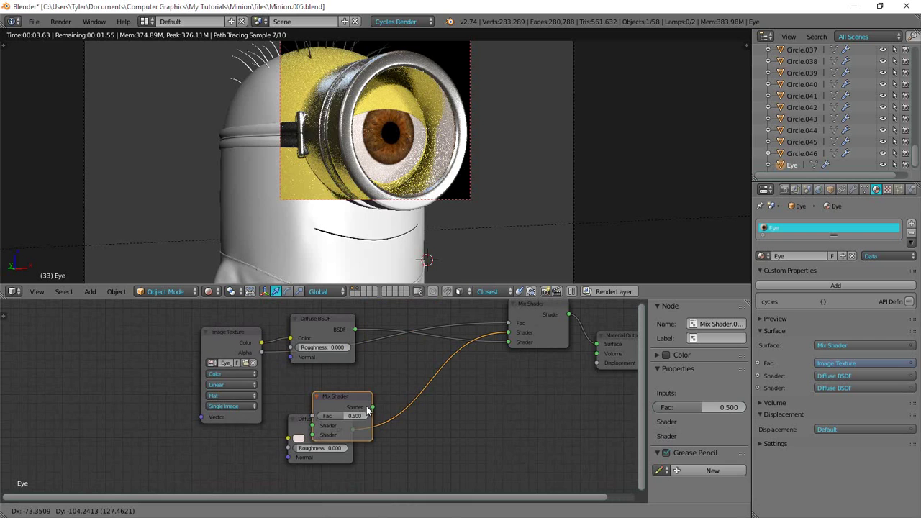
right_click(427, 503)
middle_click_drag(409, 411, 398, 460)
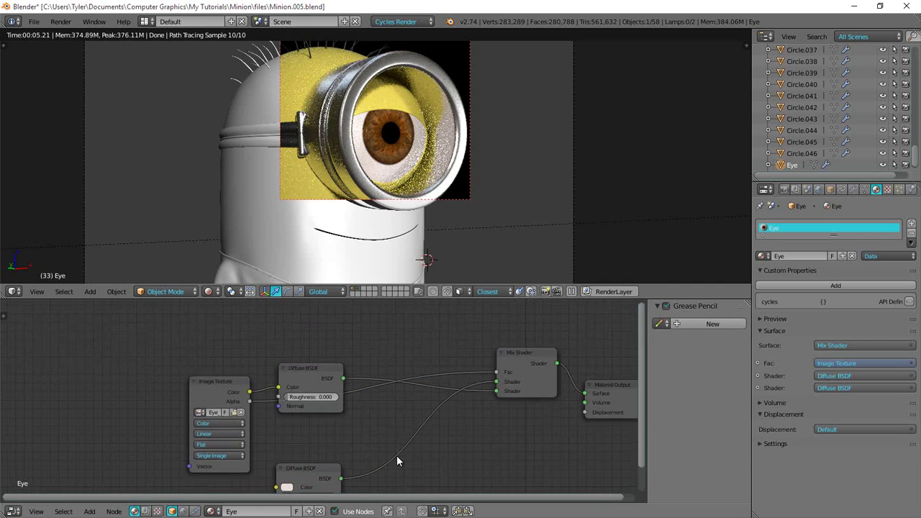
- Add a Mix Shader and insert it between the upper Diffuse BSDF and the final Mix Shader's second shader input
scroll(398, 365, "down", 9)
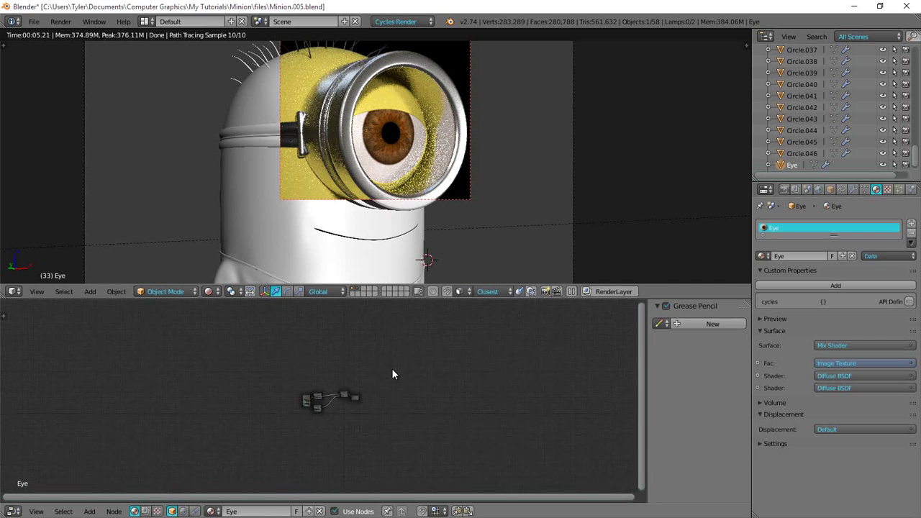
scroll(380, 377, "up", 2)
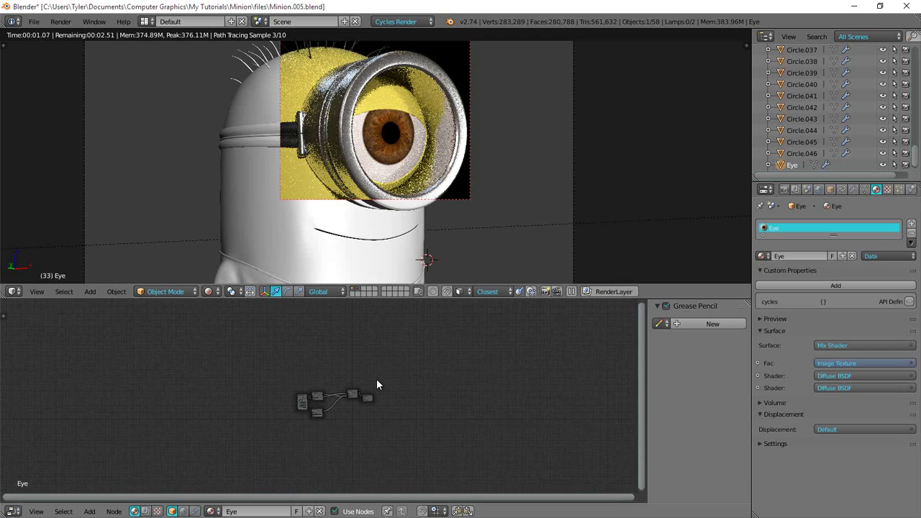
scroll(376, 379, "up", 6)
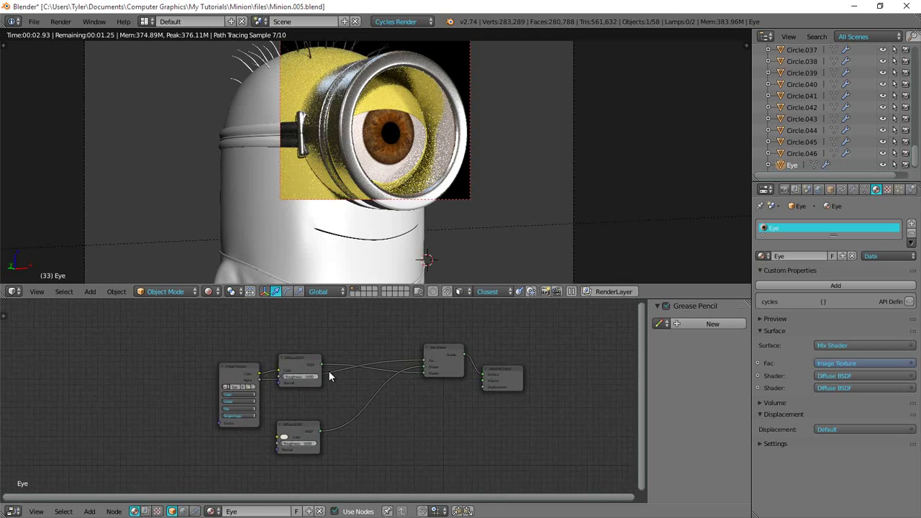
scroll(329, 371, "up", 1)
key("shift+a")
left_click(329, 371)
left_click(360, 386)
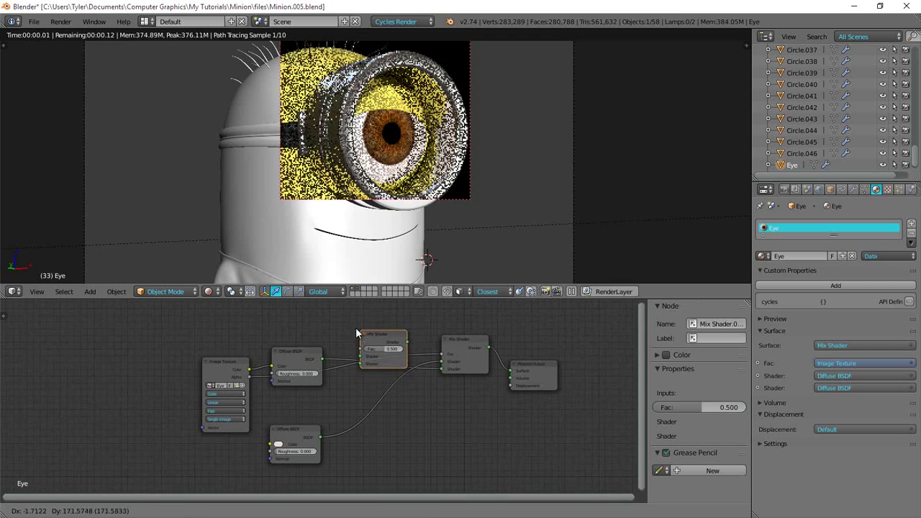
left_click(365, 372)
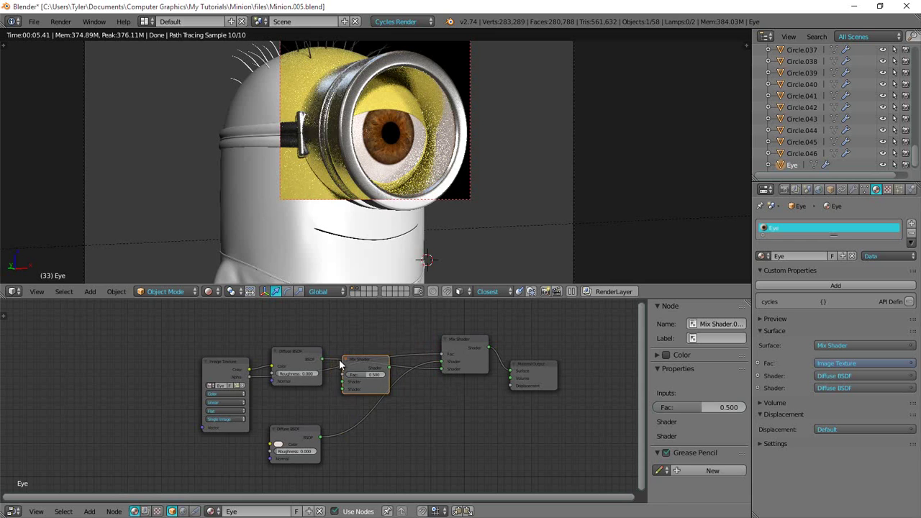
left_click_drag(322, 359, 442, 370)
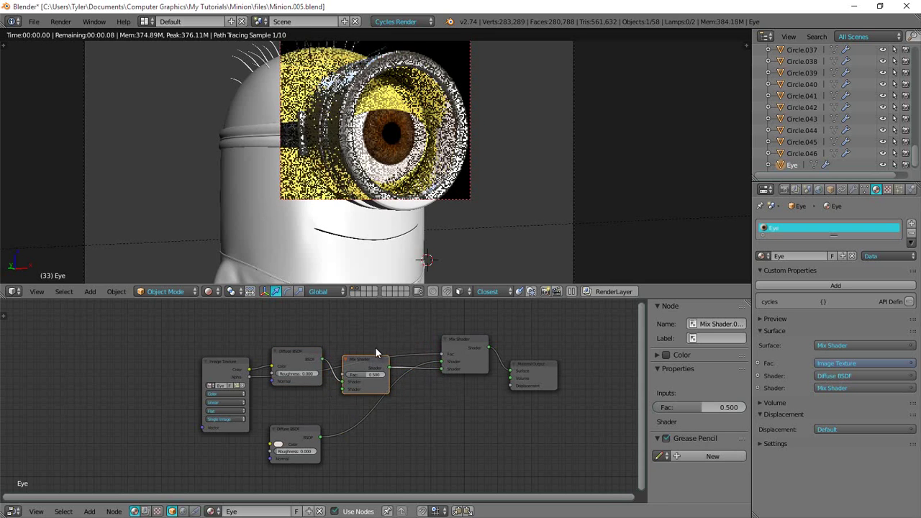
left_click_drag(366, 360, 375, 338)
- Duplicate the new Mix Shader and insert the copy between the lower Diffuse BSDF and the final Mix Shader
key("shift+d")
left_click(393, 395)
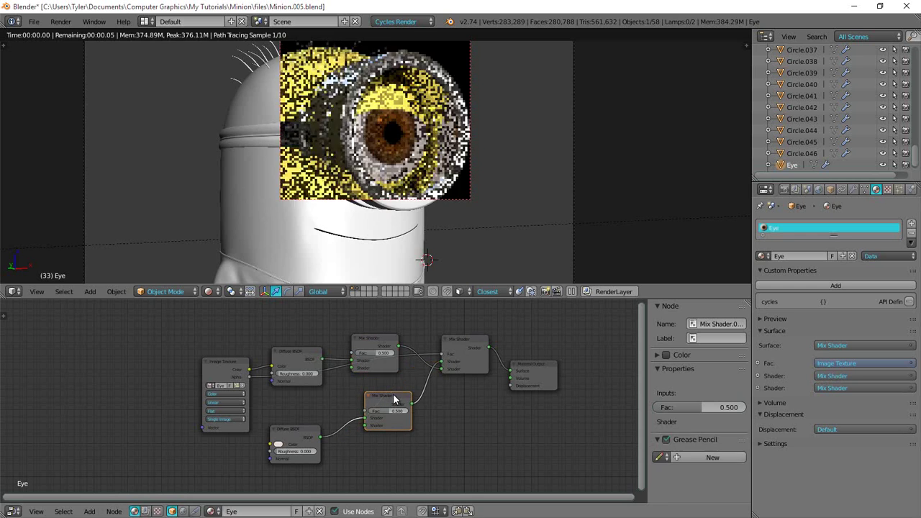
left_click_drag(394, 401, 380, 395)
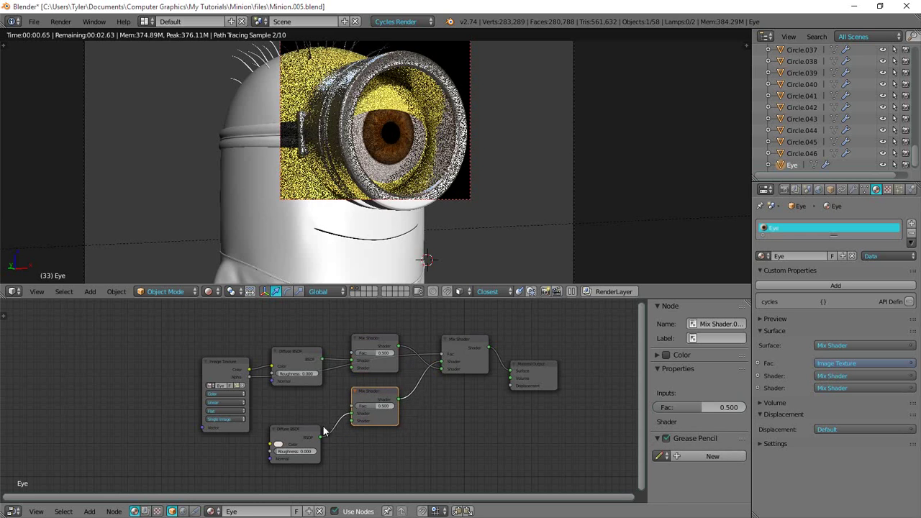
- Add a Glossy BSDF between the two Diffuse BSDF nodes and connect it to the upper Mix Shader's second shader input
left_click(284, 435)
key("shift+a")
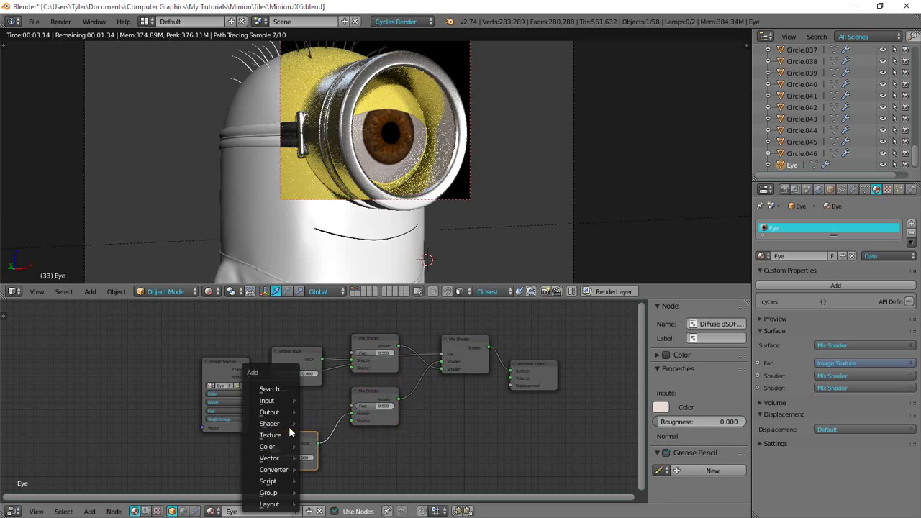
left_click(283, 389)
type("glo")
left_click(328, 395)
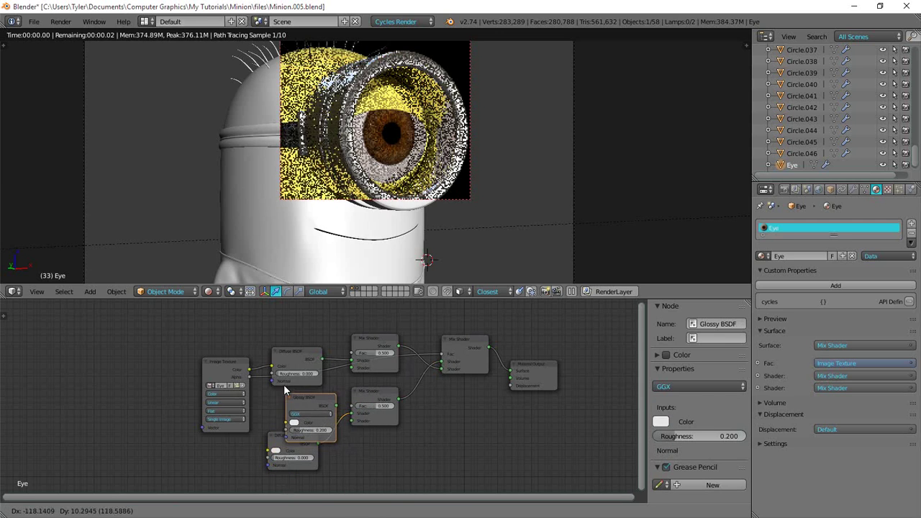
left_click(272, 385)
left_click_drag(322, 401, 339, 387)
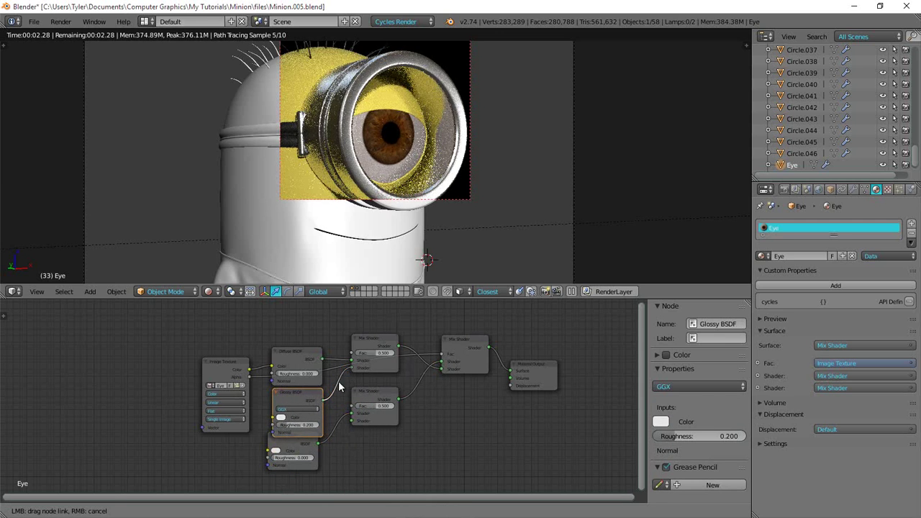
- Add a second Glossy BSDF below the lower Diffuse BSDF and connect it to the lower Mix Shader's second shader input
middle_click_drag(286, 444, 285, 408)
left_click_drag(290, 410, 293, 421)
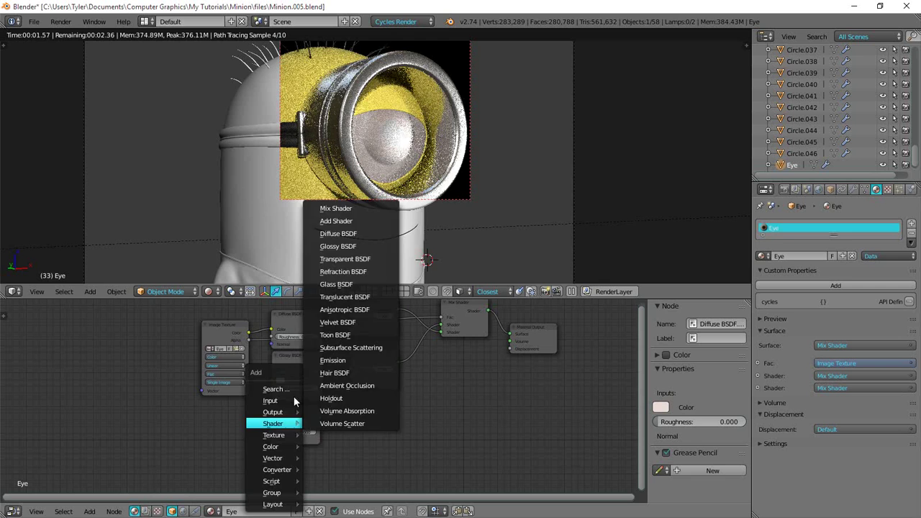
left_click(276, 389)
type("glos")
key("Return")
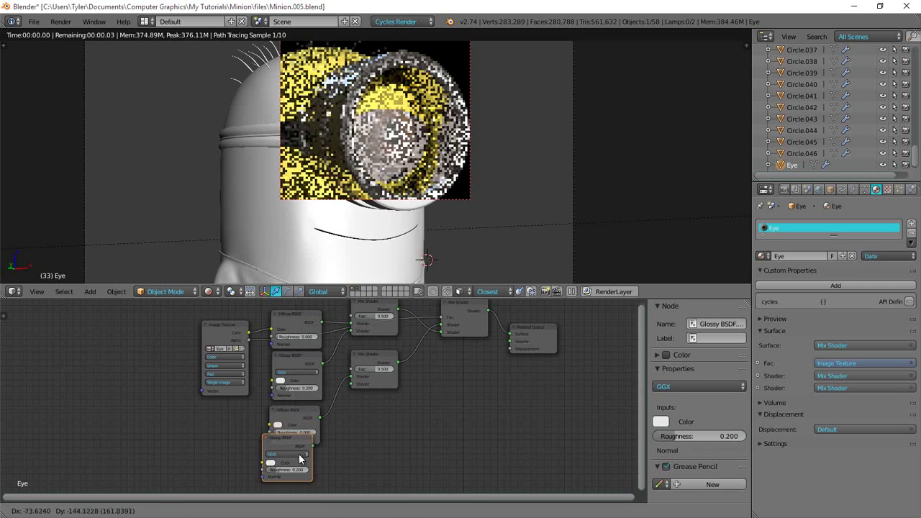
left_click(325, 455)
left_click_drag(321, 455, 299, 454)
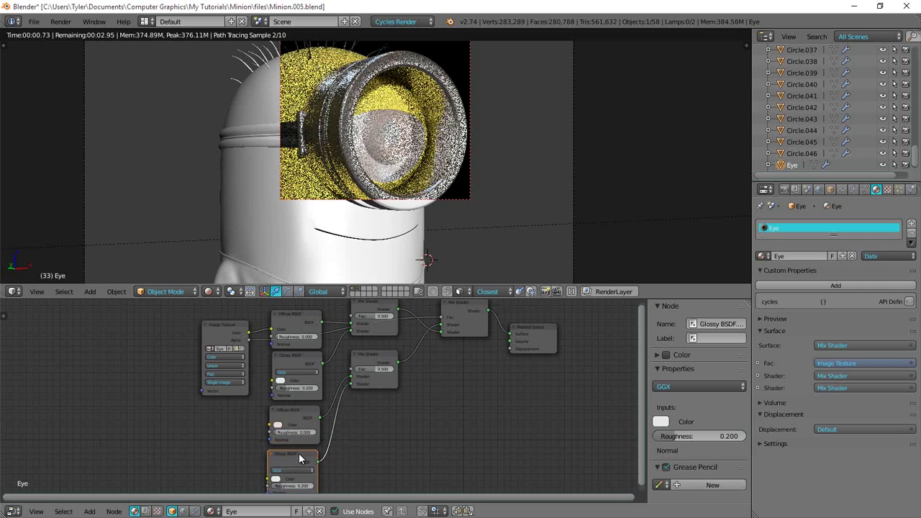
scroll(370, 423, "up", 1)
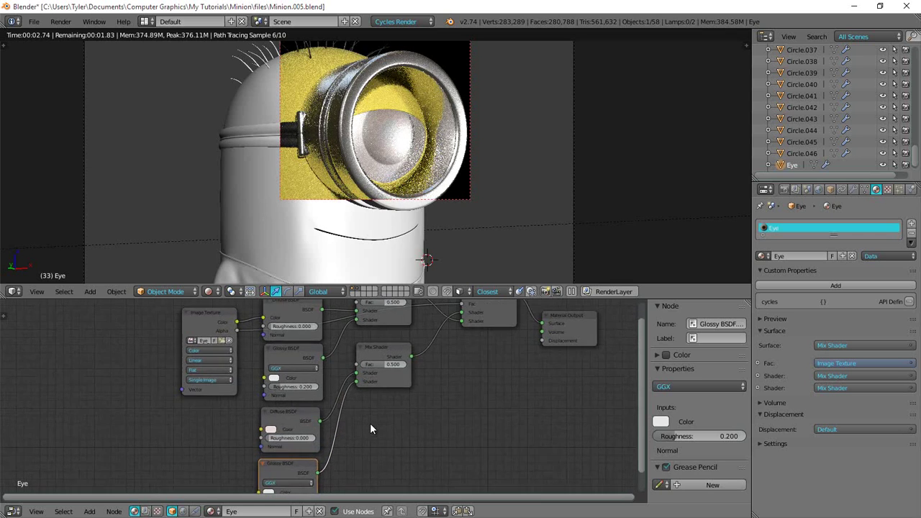
scroll(371, 425, "up", 3)
middle_click_drag(371, 408, 353, 466)
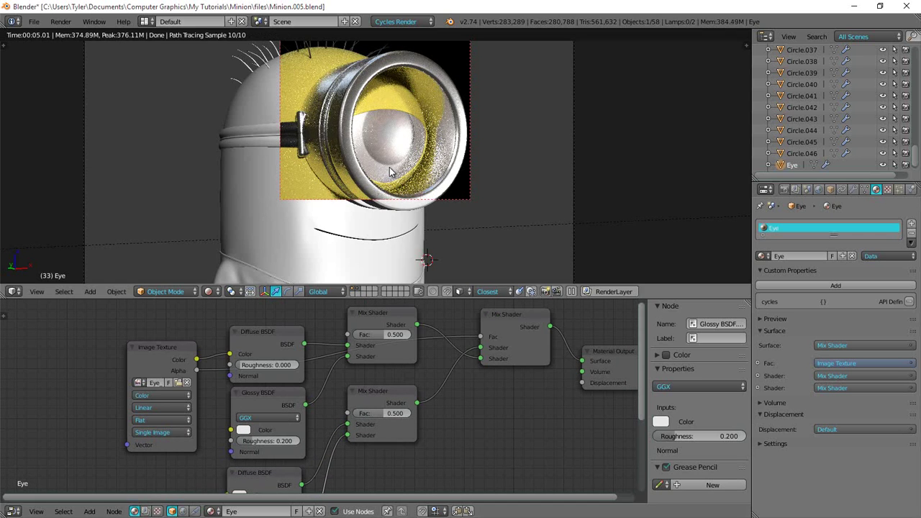
scroll(279, 358, "down", 1)
middle_click_drag(275, 463, 282, 402)
left_click_drag(273, 467, 275, 464)
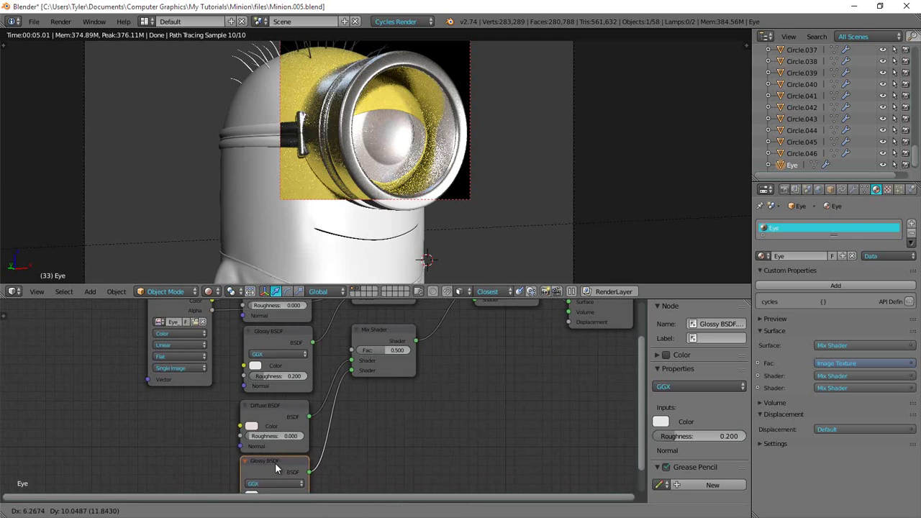
- Set the lower Mix Shader's factor to 0.1
mouse_move(279, 434)
middle_mouse_down()
mouse_move(288, 373)
mouse_move(263, 439)
middle_mouse_up()
scroll(288, 374, "up", 2)
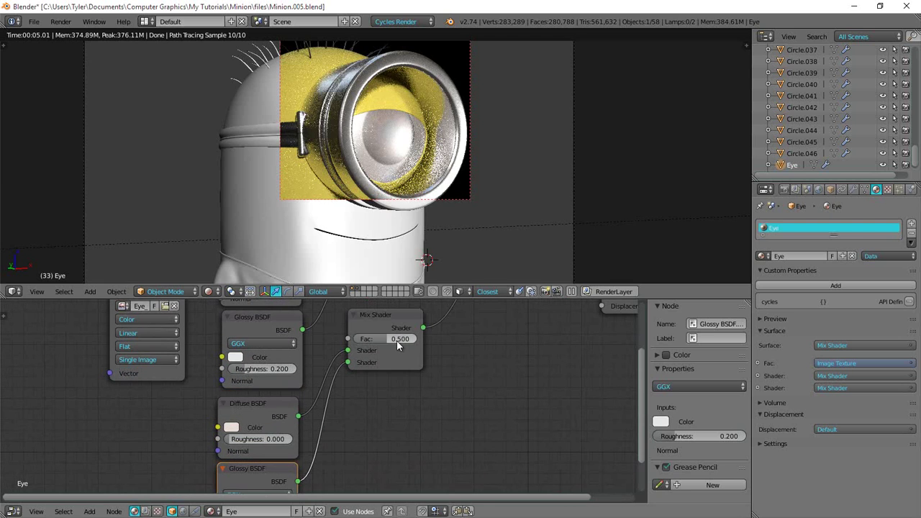
left_click_drag(397, 340, 591, 353)
right_click(412, 343)
right_click(592, 353)
left_click(388, 340)
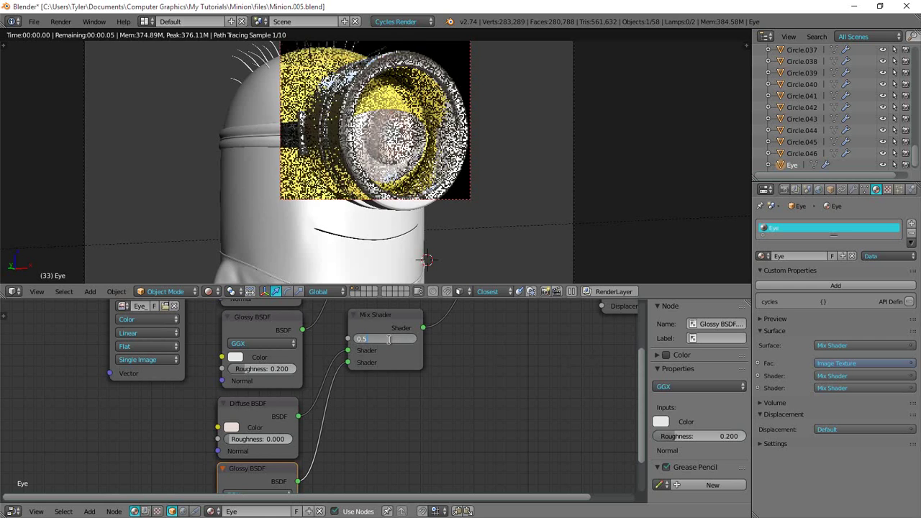
type("0.1")
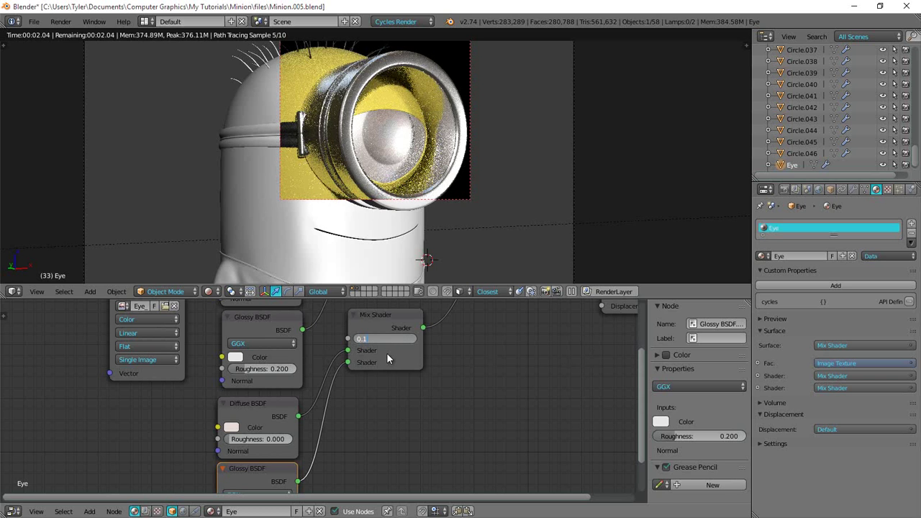
key("Return")
- Set the upper Mix Shader's factor to 0.5 in the Eye material
scroll(382, 403, "down", 4)
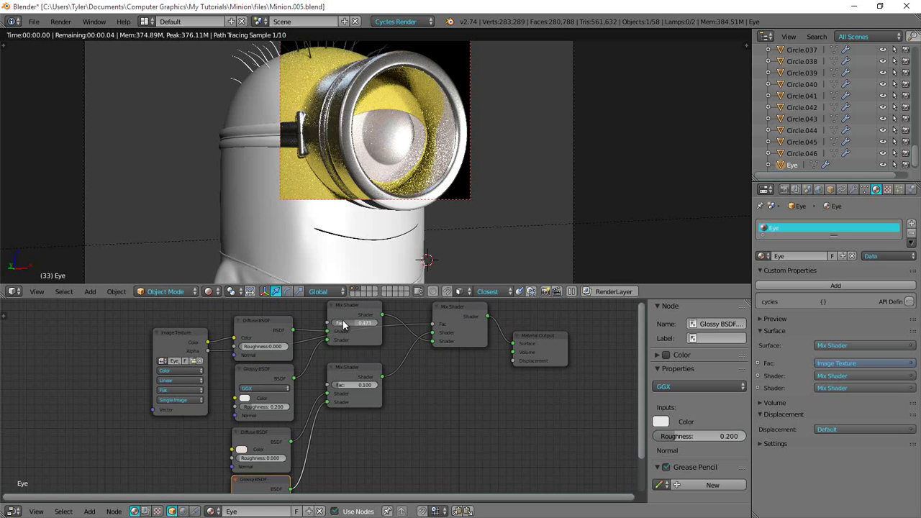
mouse_move(343, 320)
left_mouse_down()
mouse_move(303, 324)
mouse_move(341, 329)
left_mouse_up()
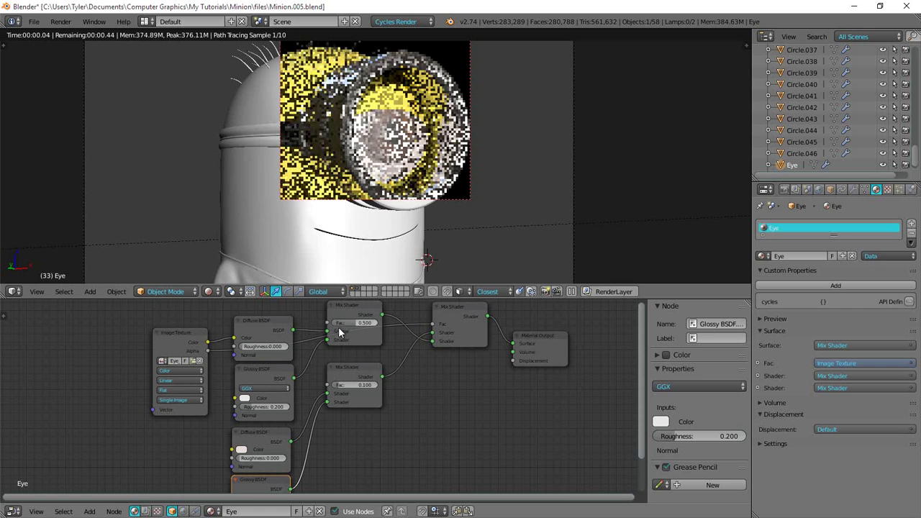
scroll(350, 385, "up", 3)
left_click(381, 330)
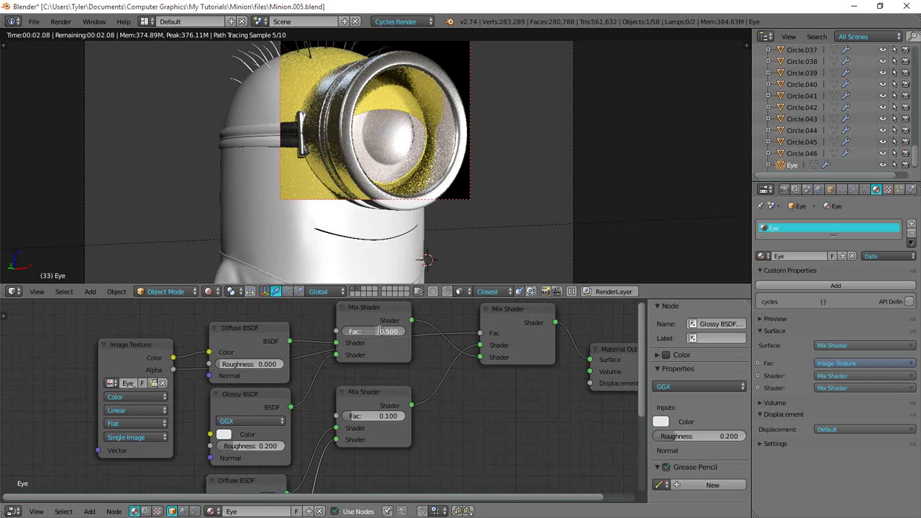
left_click(380, 314)
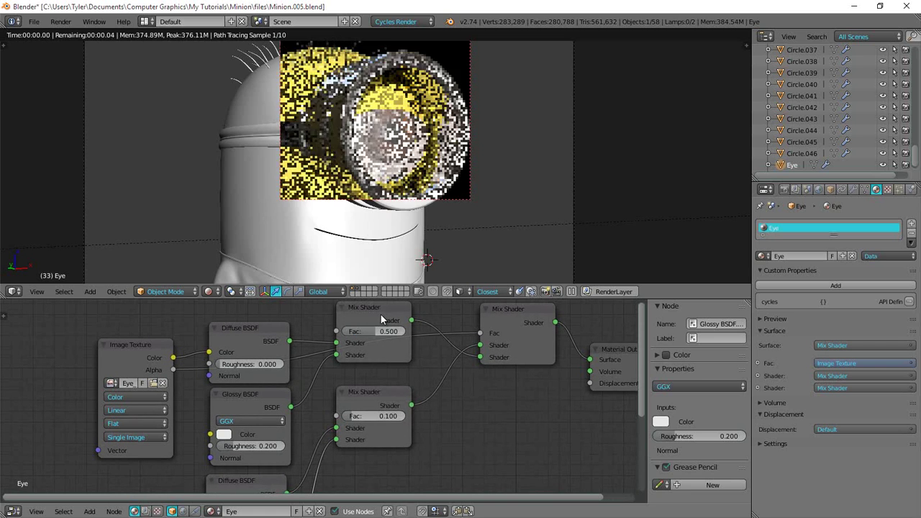
left_click(374, 315)
middle_click_drag(379, 333, 381, 337)
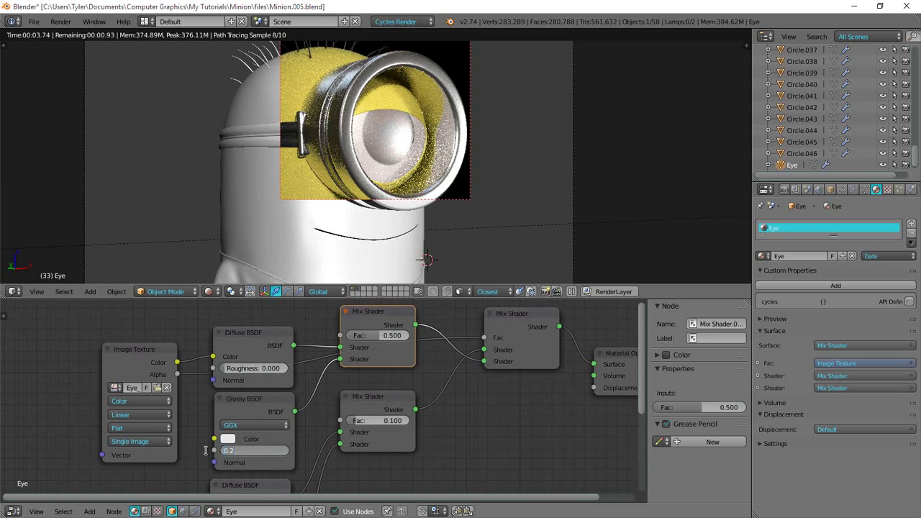
- Try roughness values of 0.4 and 0.1 on the upper Glossy BSDF
key("Return")
left_click(264, 452)
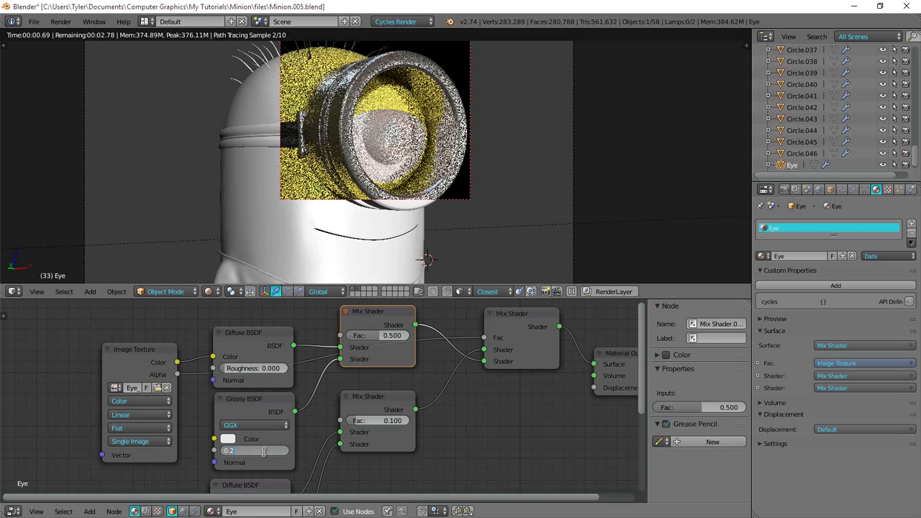
type("0.")
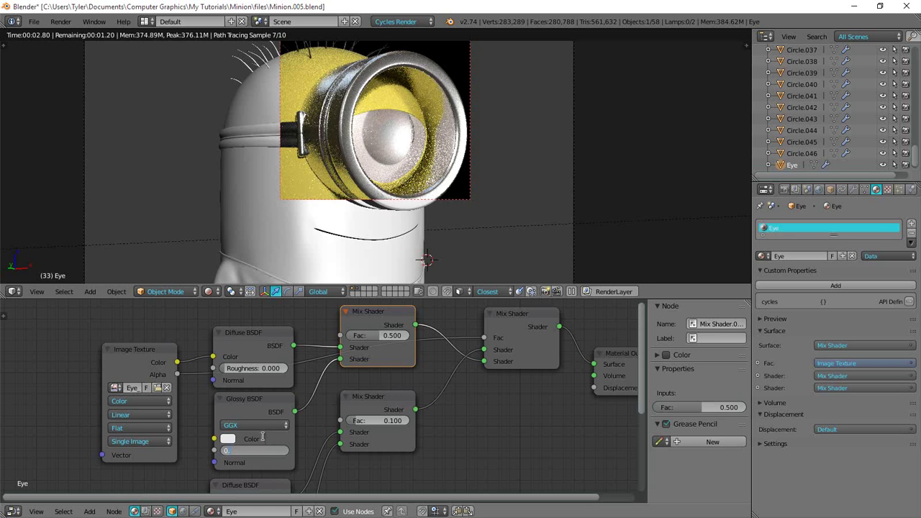
type("4")
key("Return")
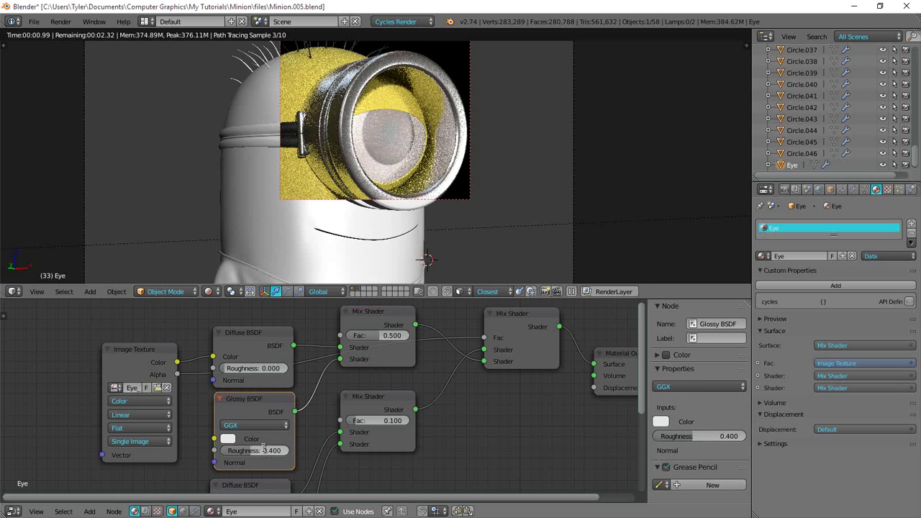
left_click(263, 449)
type("0.1")
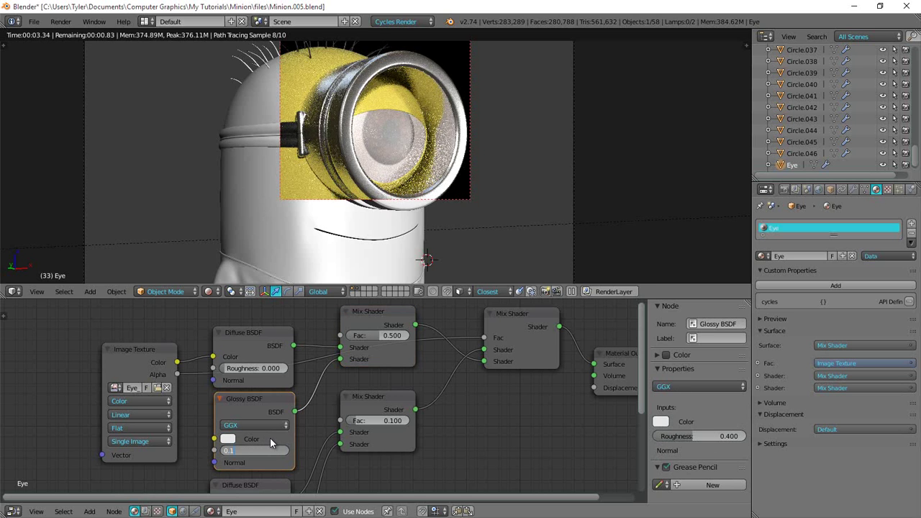
key("Return")
- Try lowering the upper Glossy BSDF's roughness to 0.05 and 0
left_click(264, 452)
type("0.")
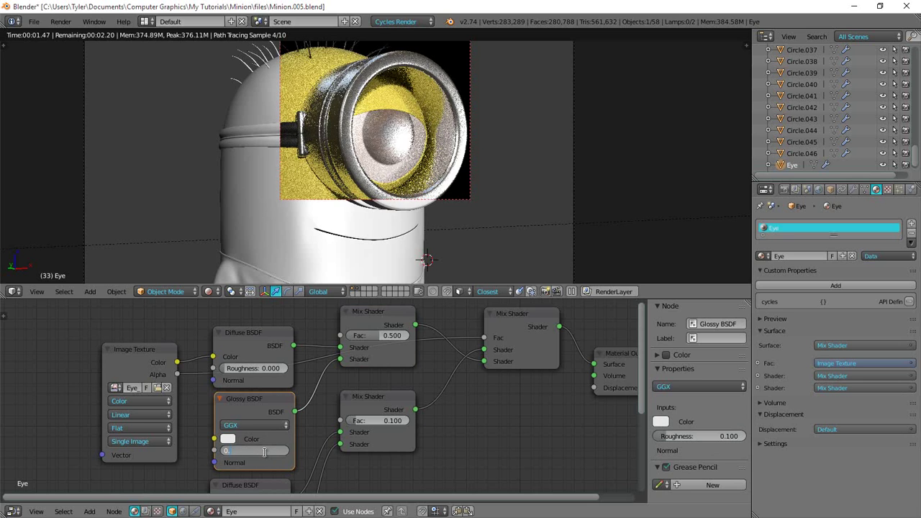
type("05")
key("Return")
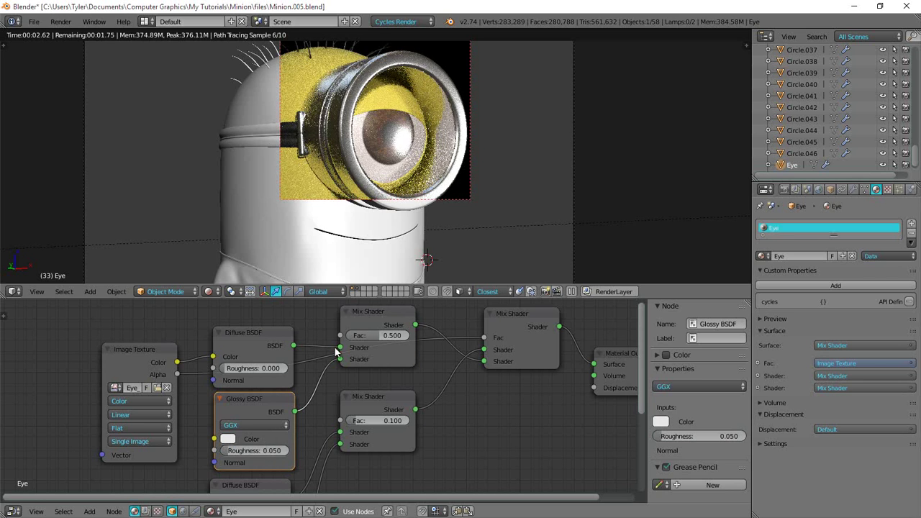
left_click_drag(260, 448, 241, 449)
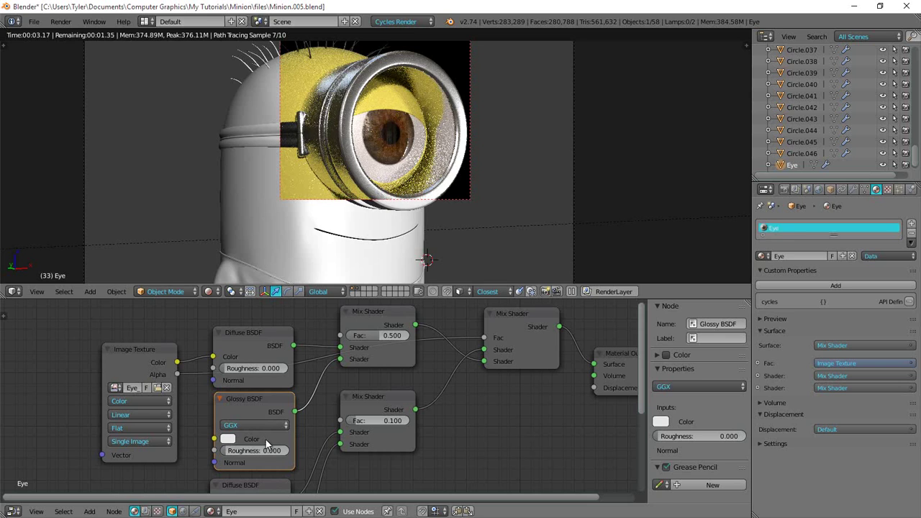
- Set the upper Glossy BSDF's roughness to 0.01 and refine it to 0.009
left_click(266, 451)
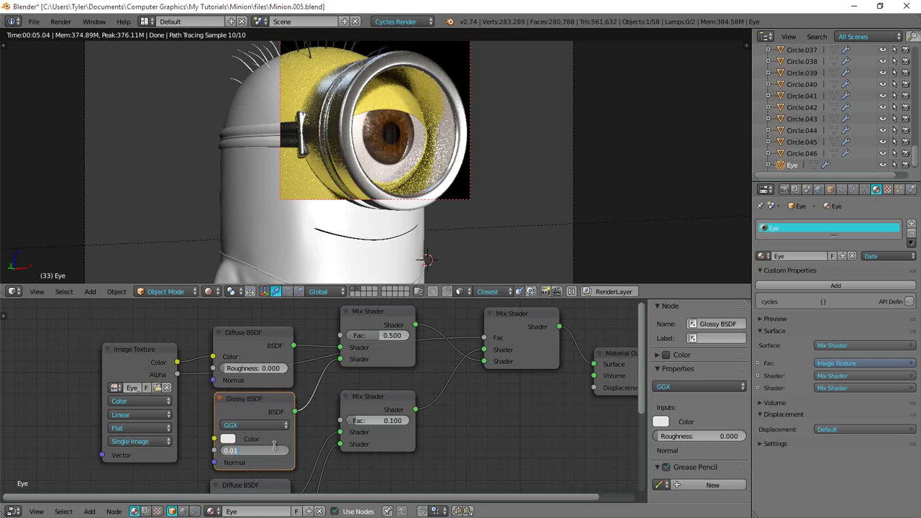
type("0.01")
key("Return")
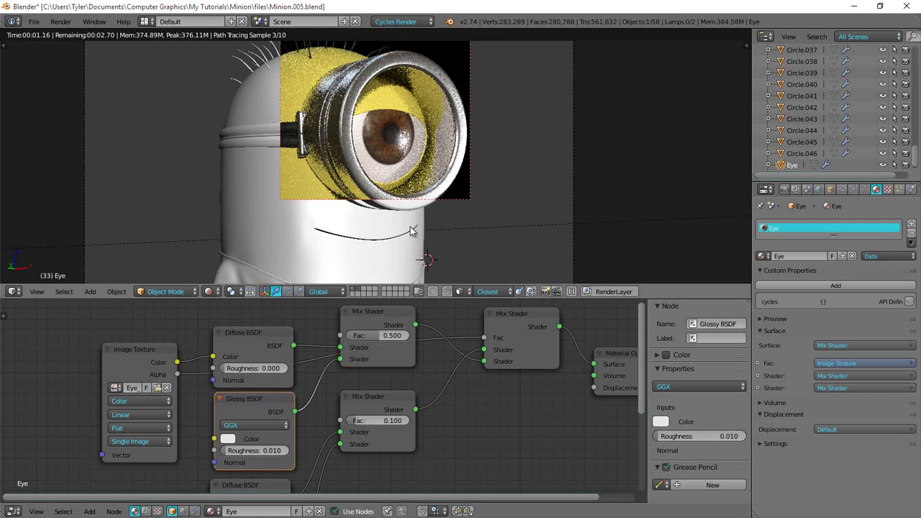
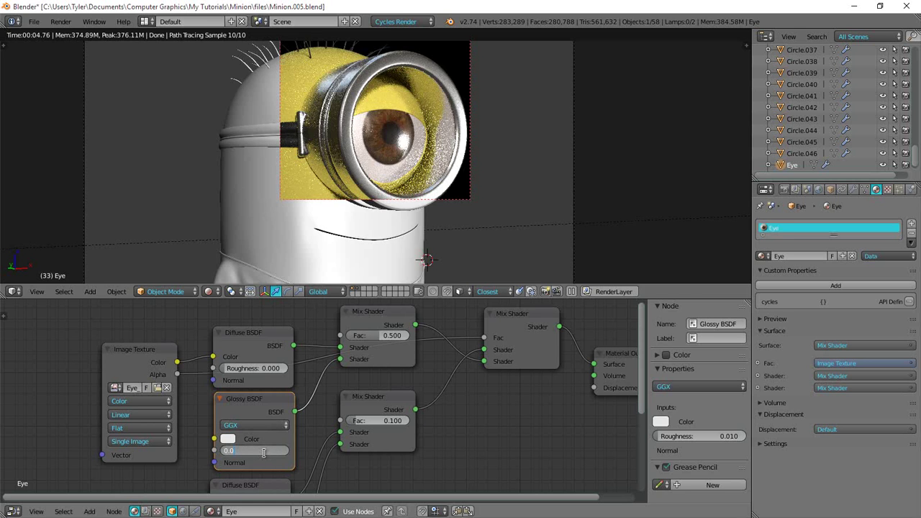
key("Return")
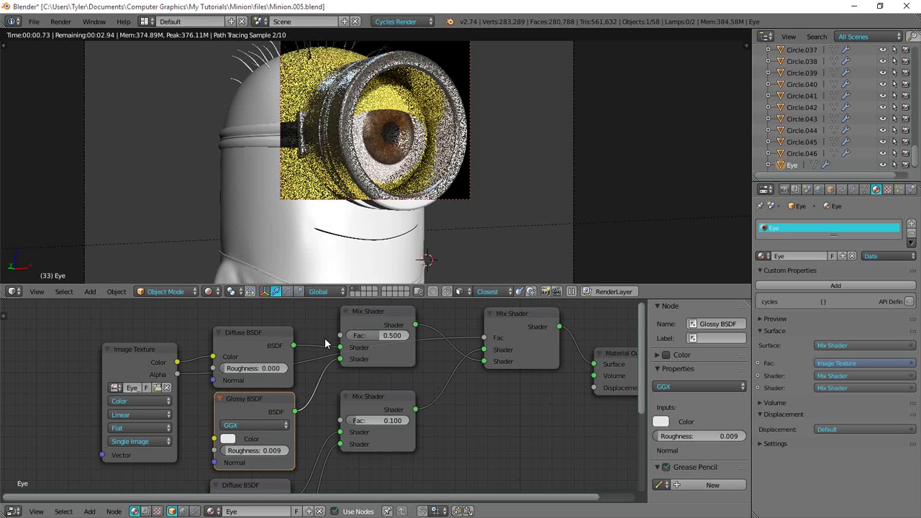
- Redraw the camera's render border so that it encloses the whole minion from hair to shoes
scroll(371, 130, "down", 4)
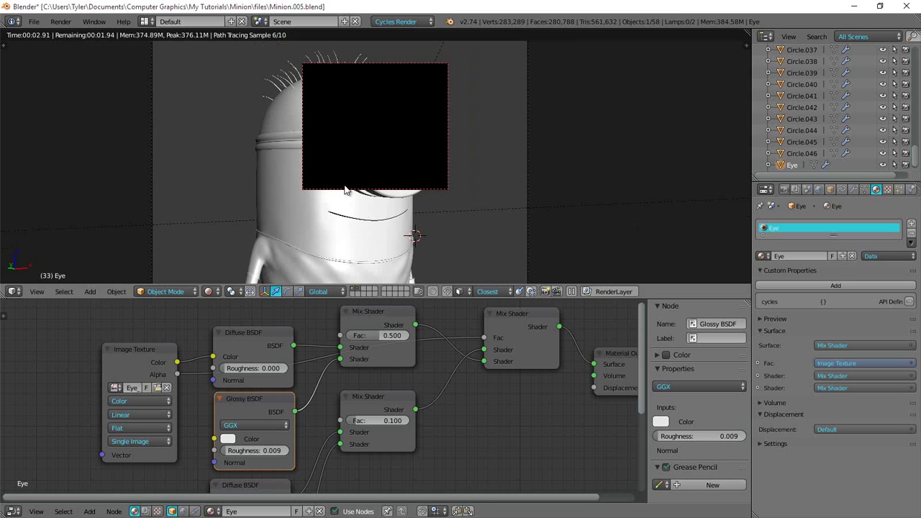
left_click_drag(414, 244, 414, 244)
scroll(367, 166, "down", 4)
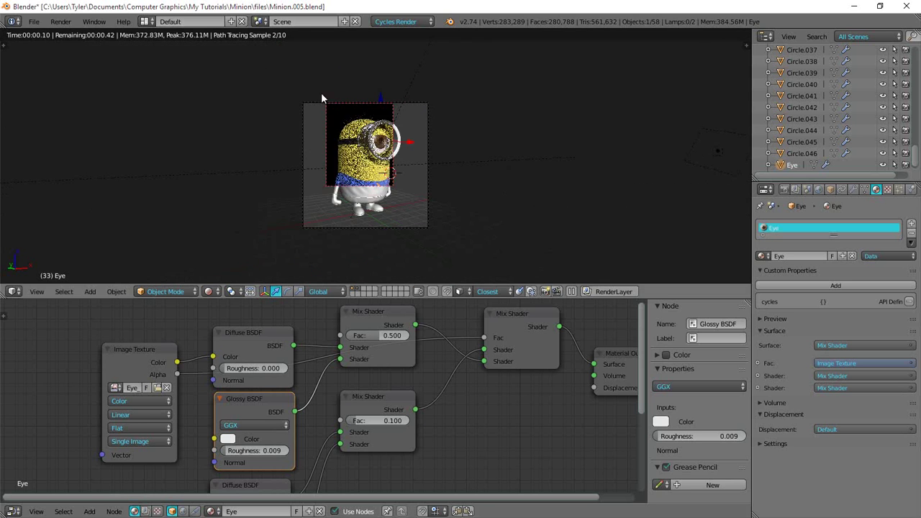
key("shift+b")
mouse_move(305, 70)
left_mouse_down()
mouse_move(430, 227)
mouse_move(406, 238)
left_mouse_up()
key("shift+b")
key("Home")
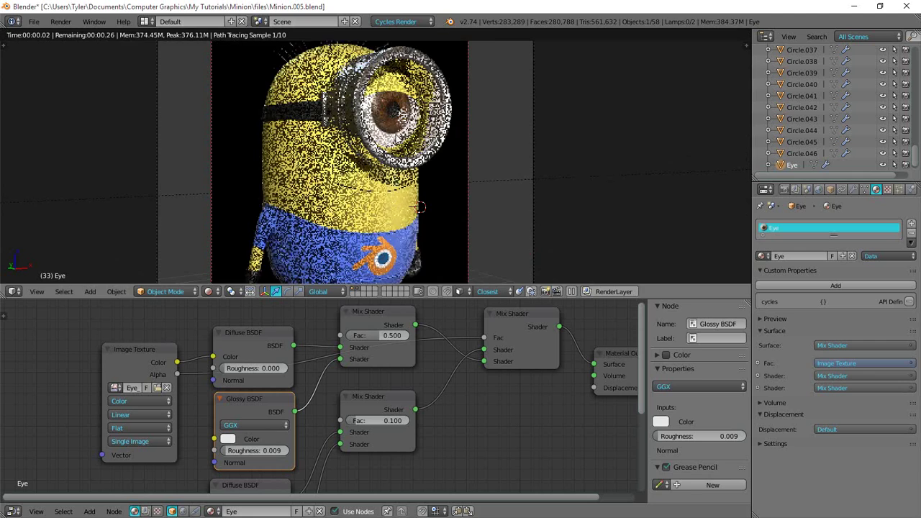
scroll(397, 129, "up", 2)
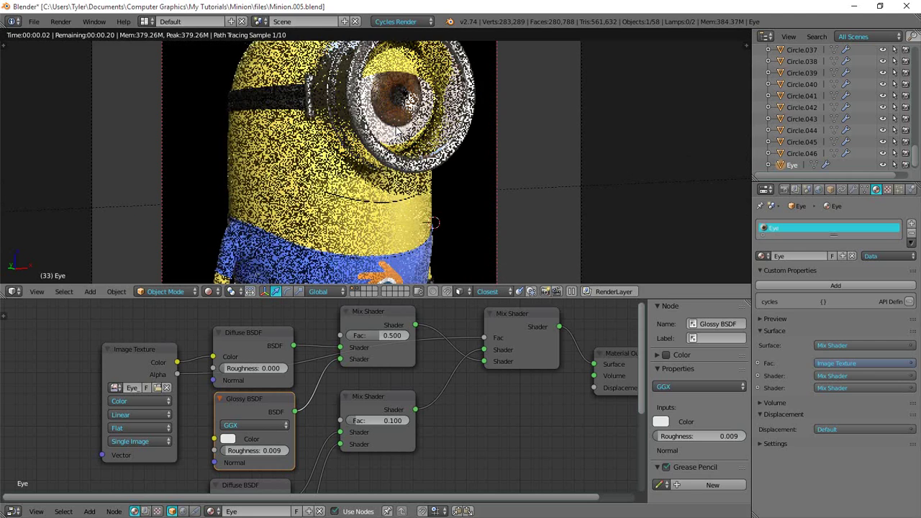
scroll(396, 130, "down", 3)
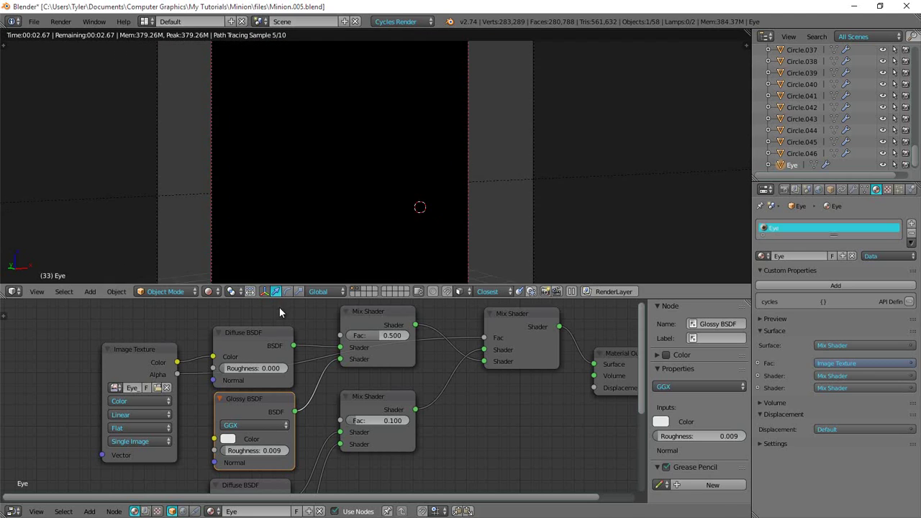
scroll(150, 356, "down", 1)
- Select the Eye material's Image Texture node and review the whole rendered minion
left_click(177, 358)
middle_click_drag(177, 358, 354, 356)
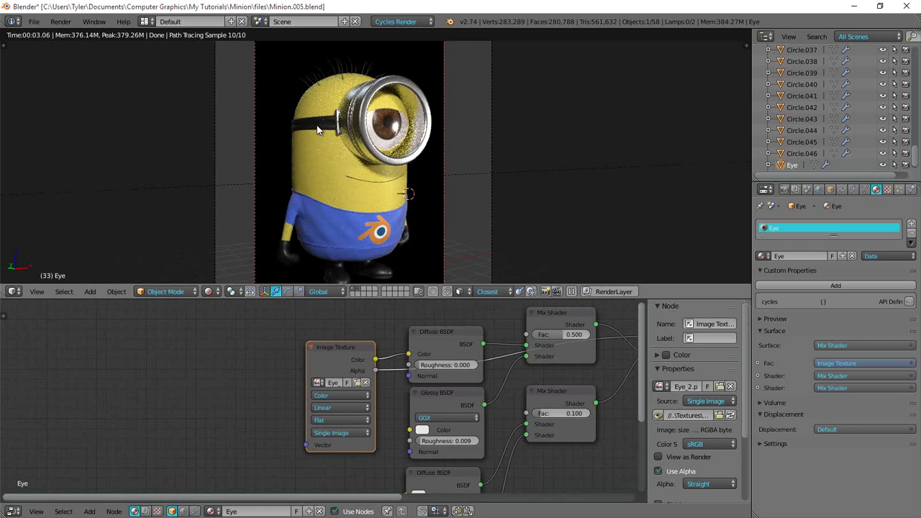
scroll(346, 127, "down", 2)
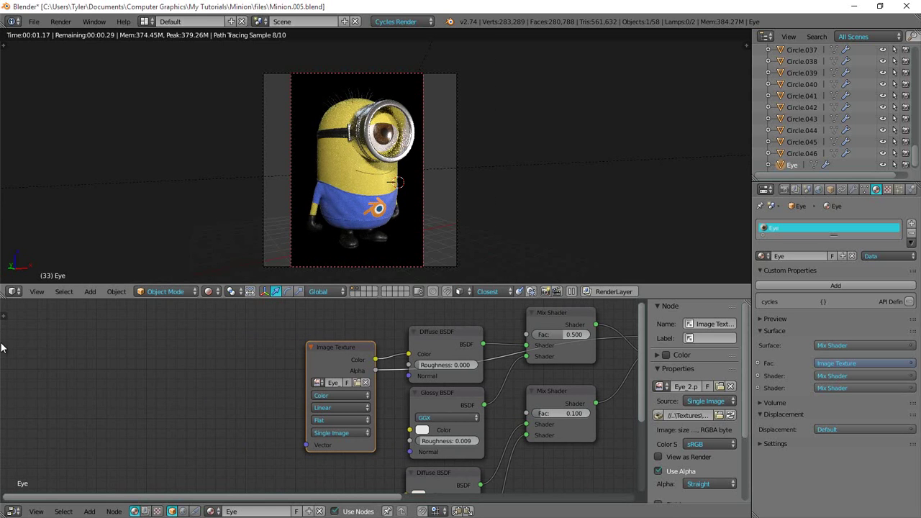